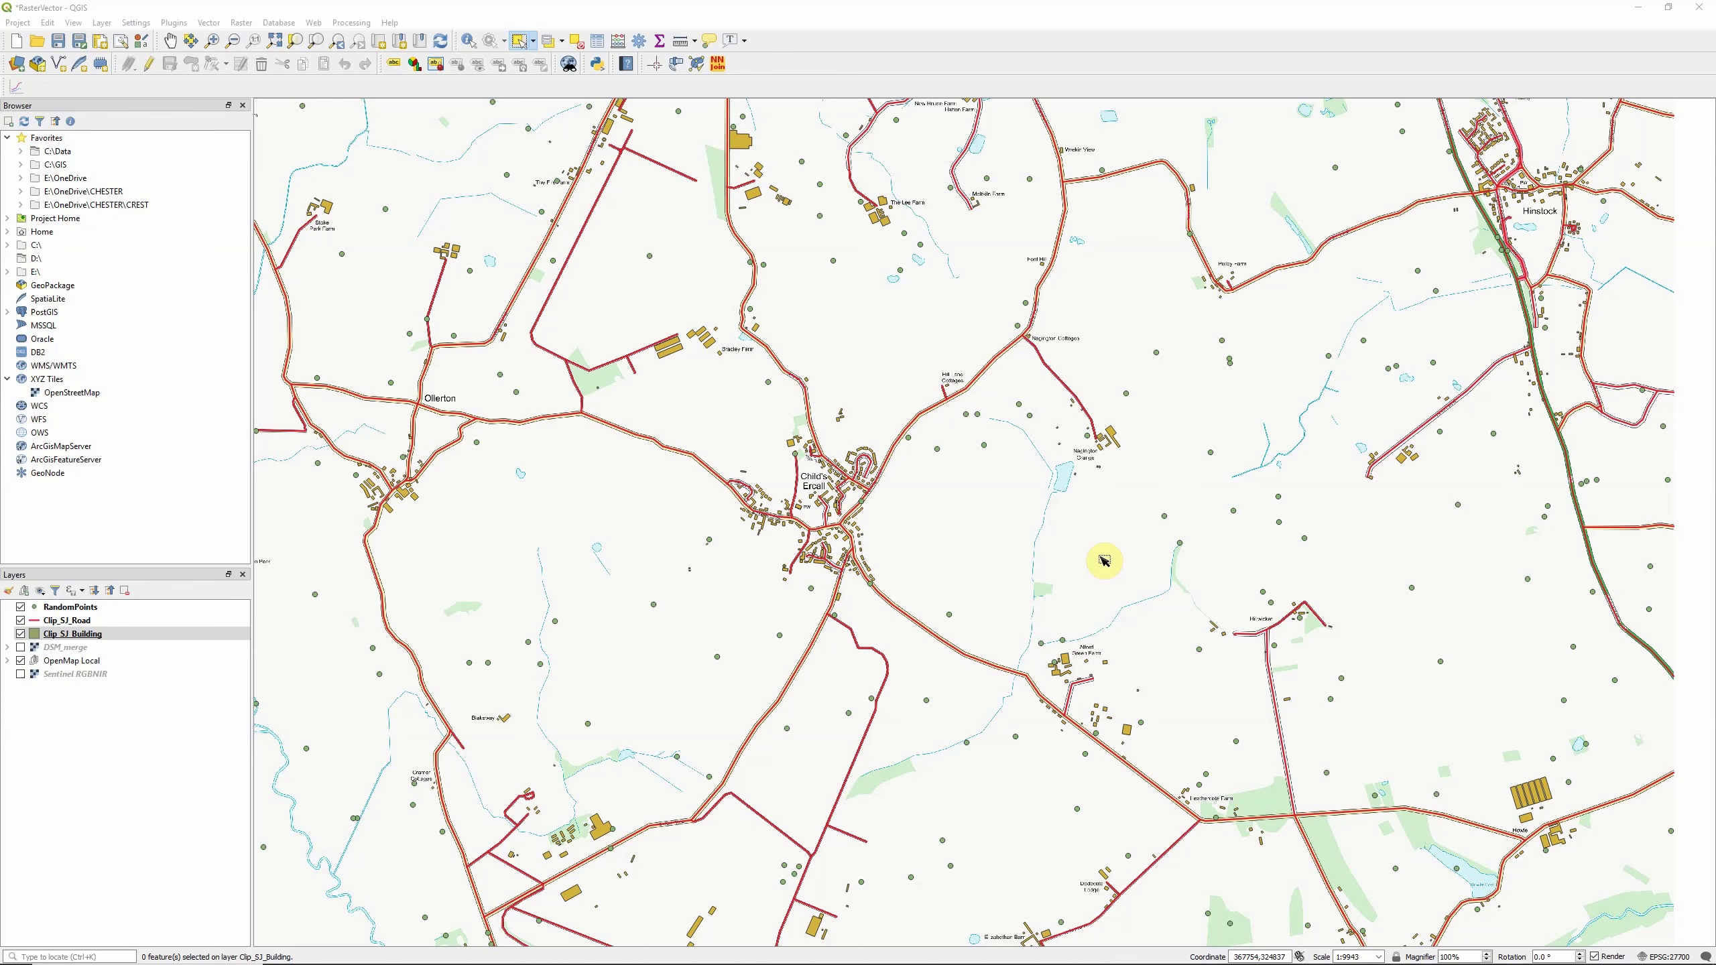
Hide the OpenMap Local basemap, briefly switching the road and building layers off and back on.
{"action": "left_click", "coordinate": [20, 660]}
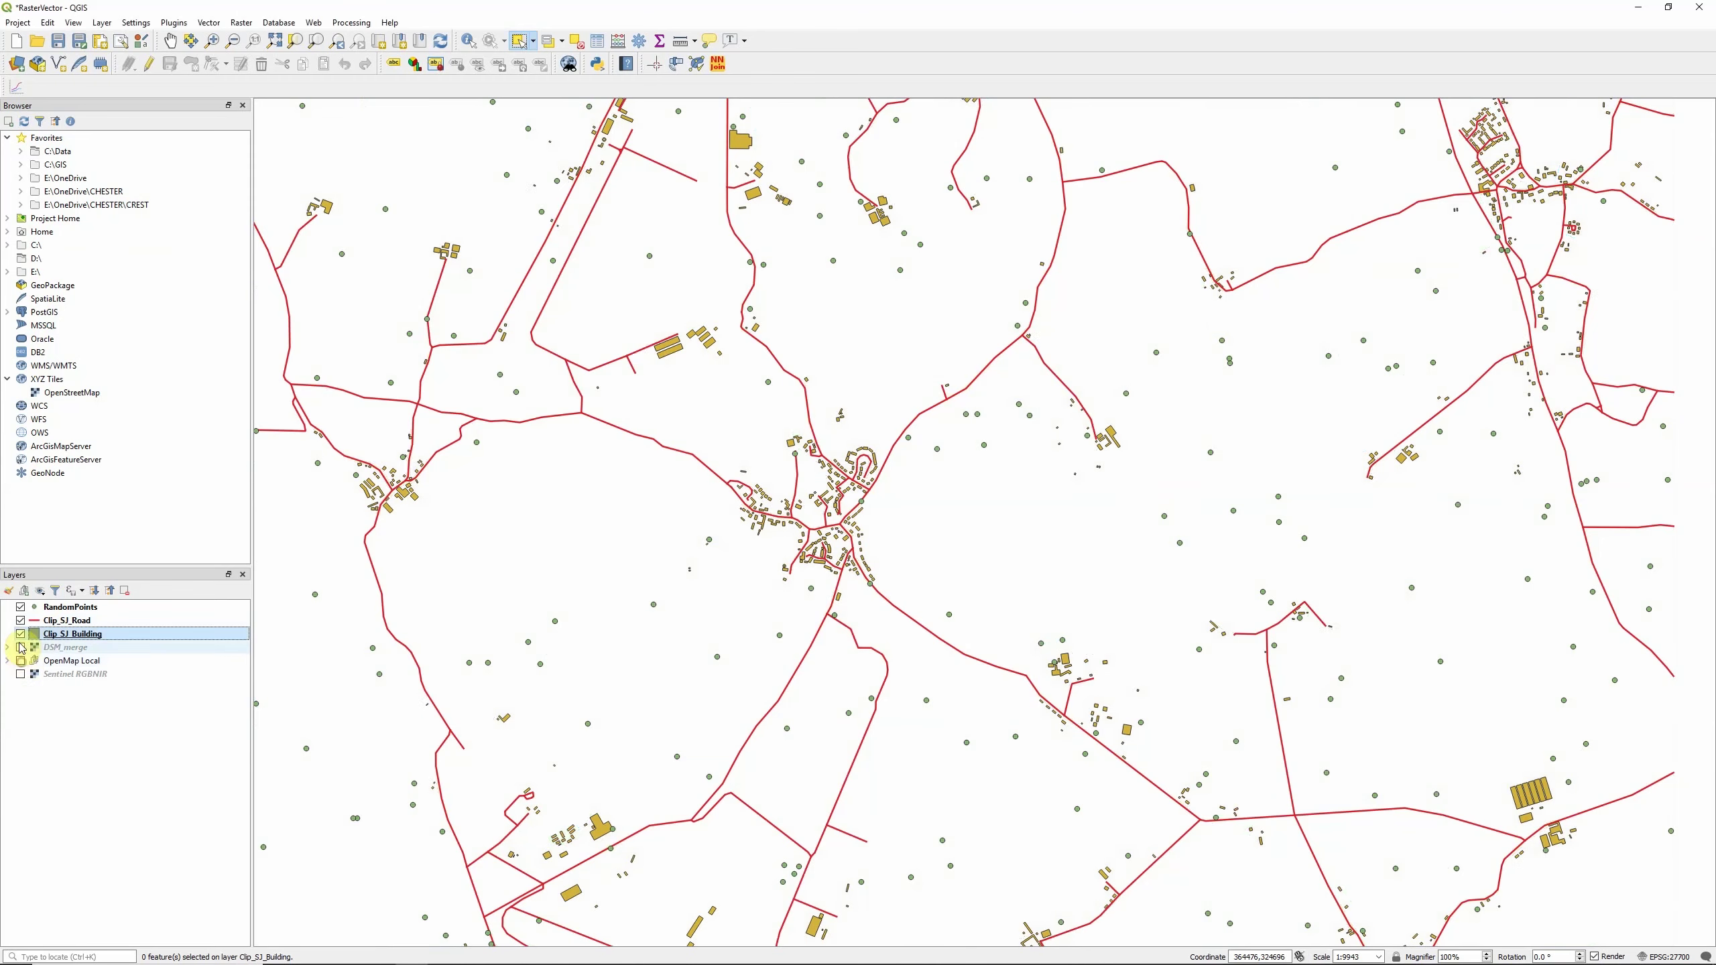
{"action": "left_click", "coordinate": [20, 633]}
{"action": "left_click", "coordinate": [20, 620]}
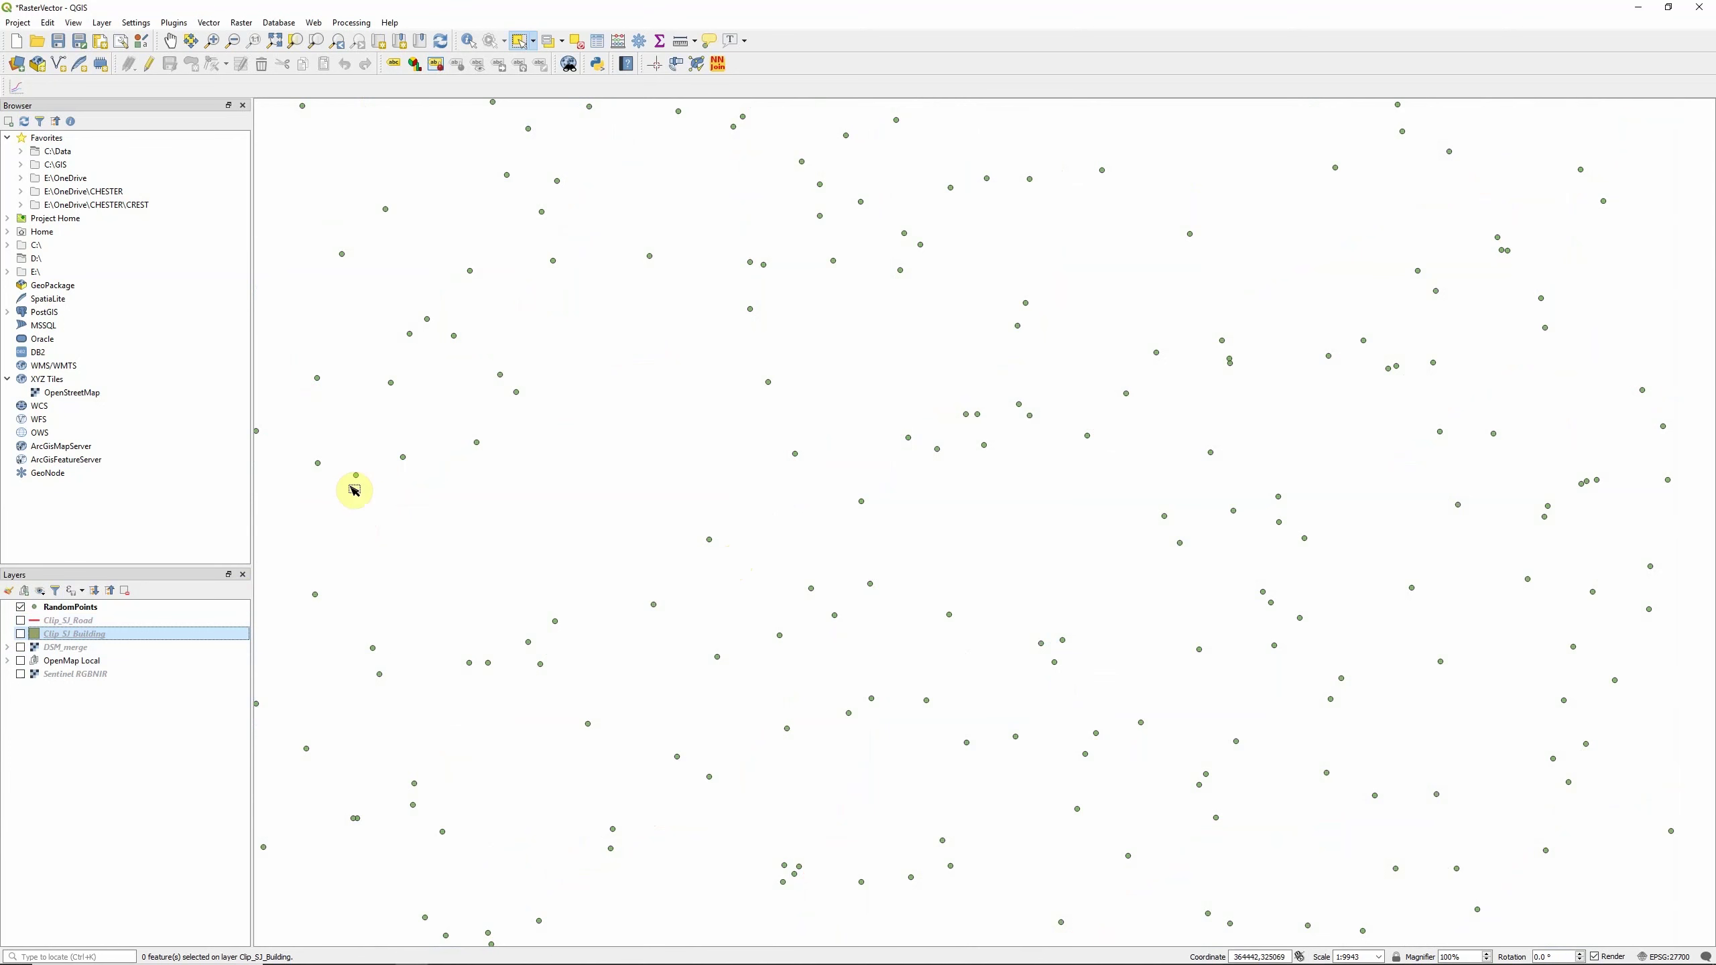
{"action": "left_click", "coordinate": [20, 621]}
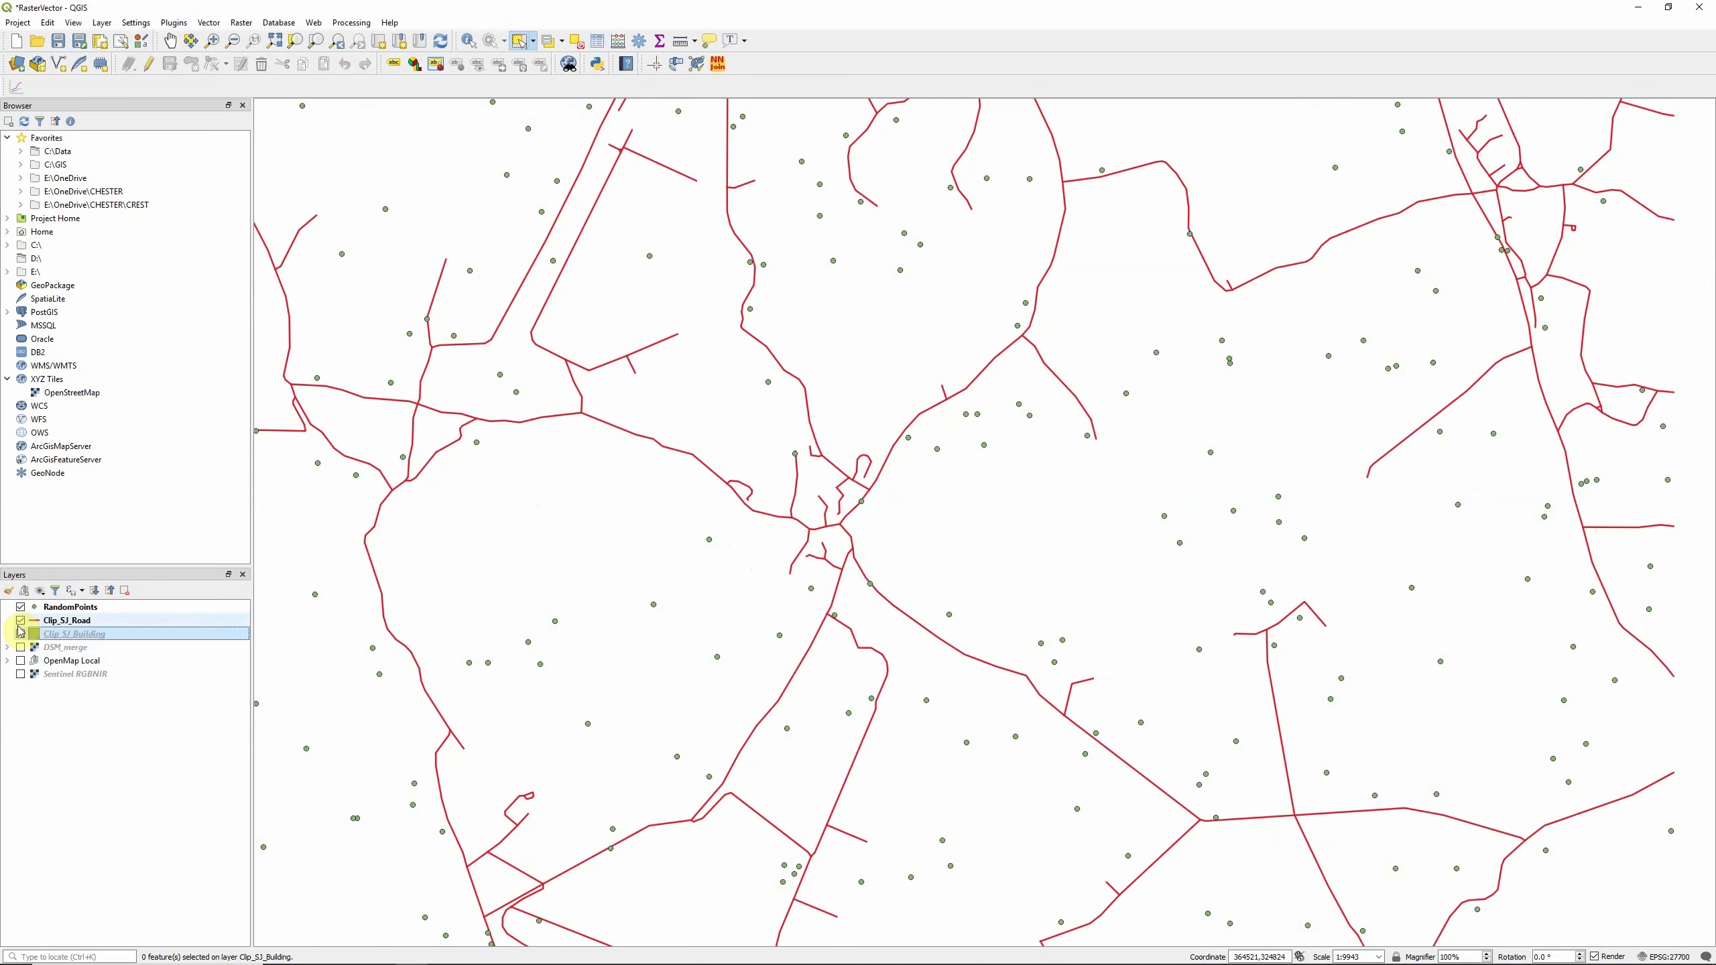
{"action": "left_click", "coordinate": [21, 634]}
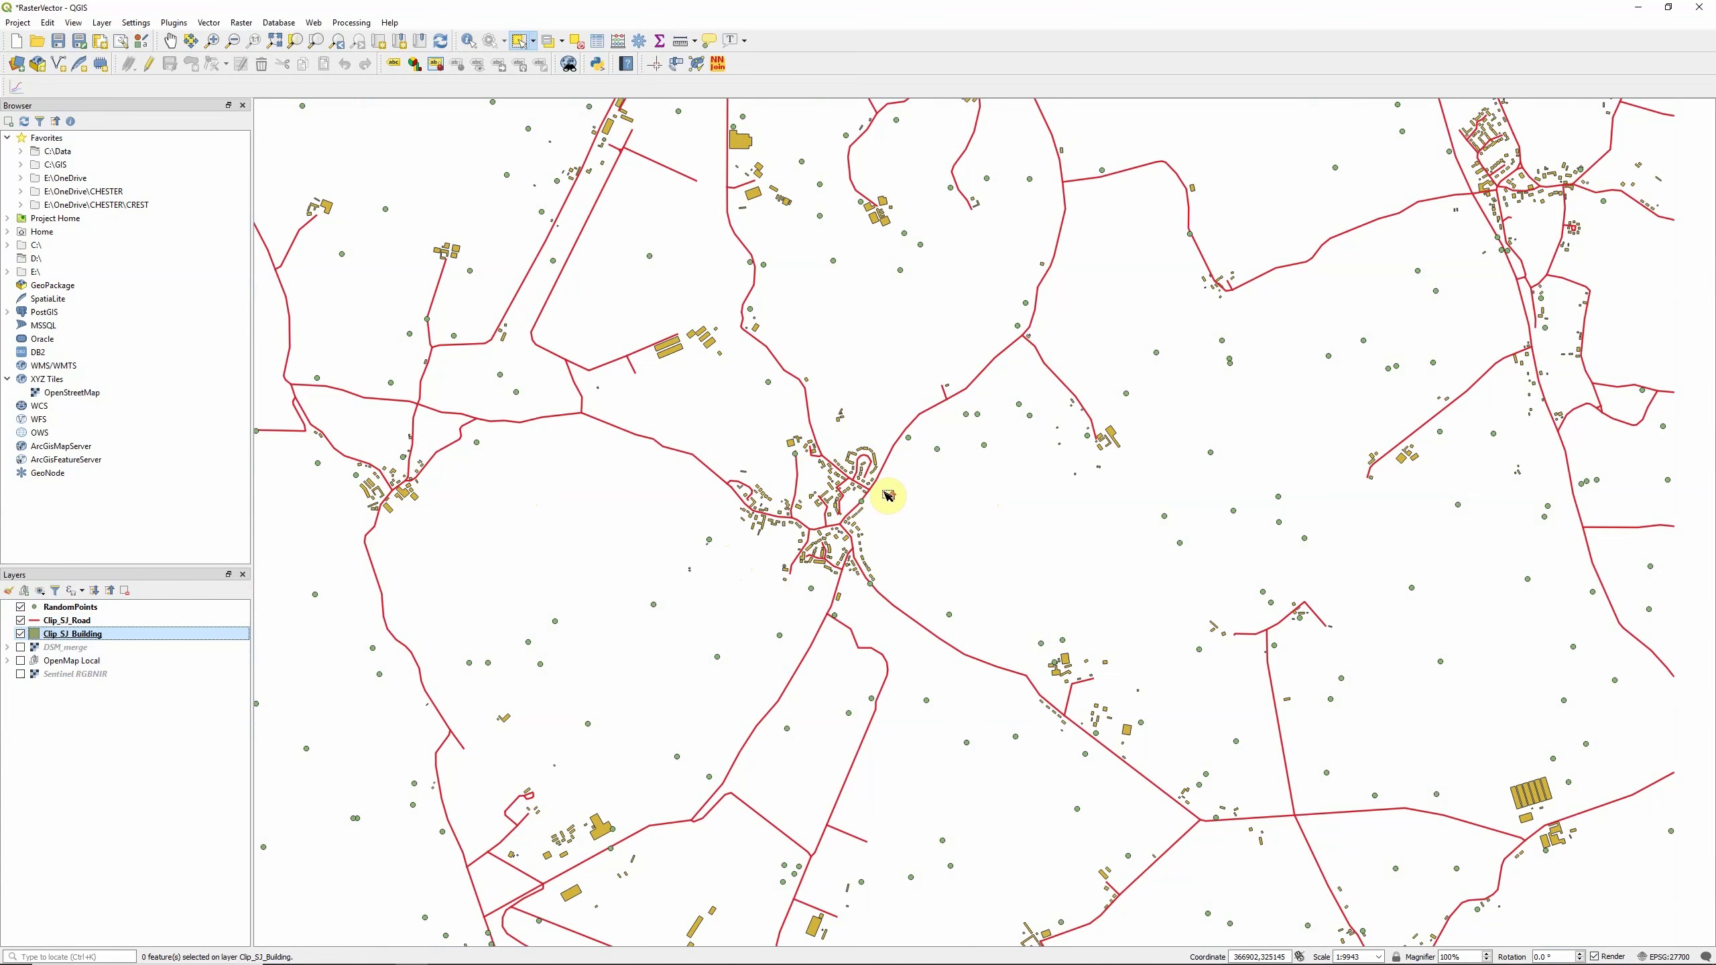
Zoom in close on a single building, then back out to about 1:4971.
{"action": "scroll", "coordinate": [887, 495], "scroll_direction": "up", "scroll_amount": 2}
{"action": "scroll", "coordinate": [828, 459], "scroll_direction": "up", "scroll_amount": 1}
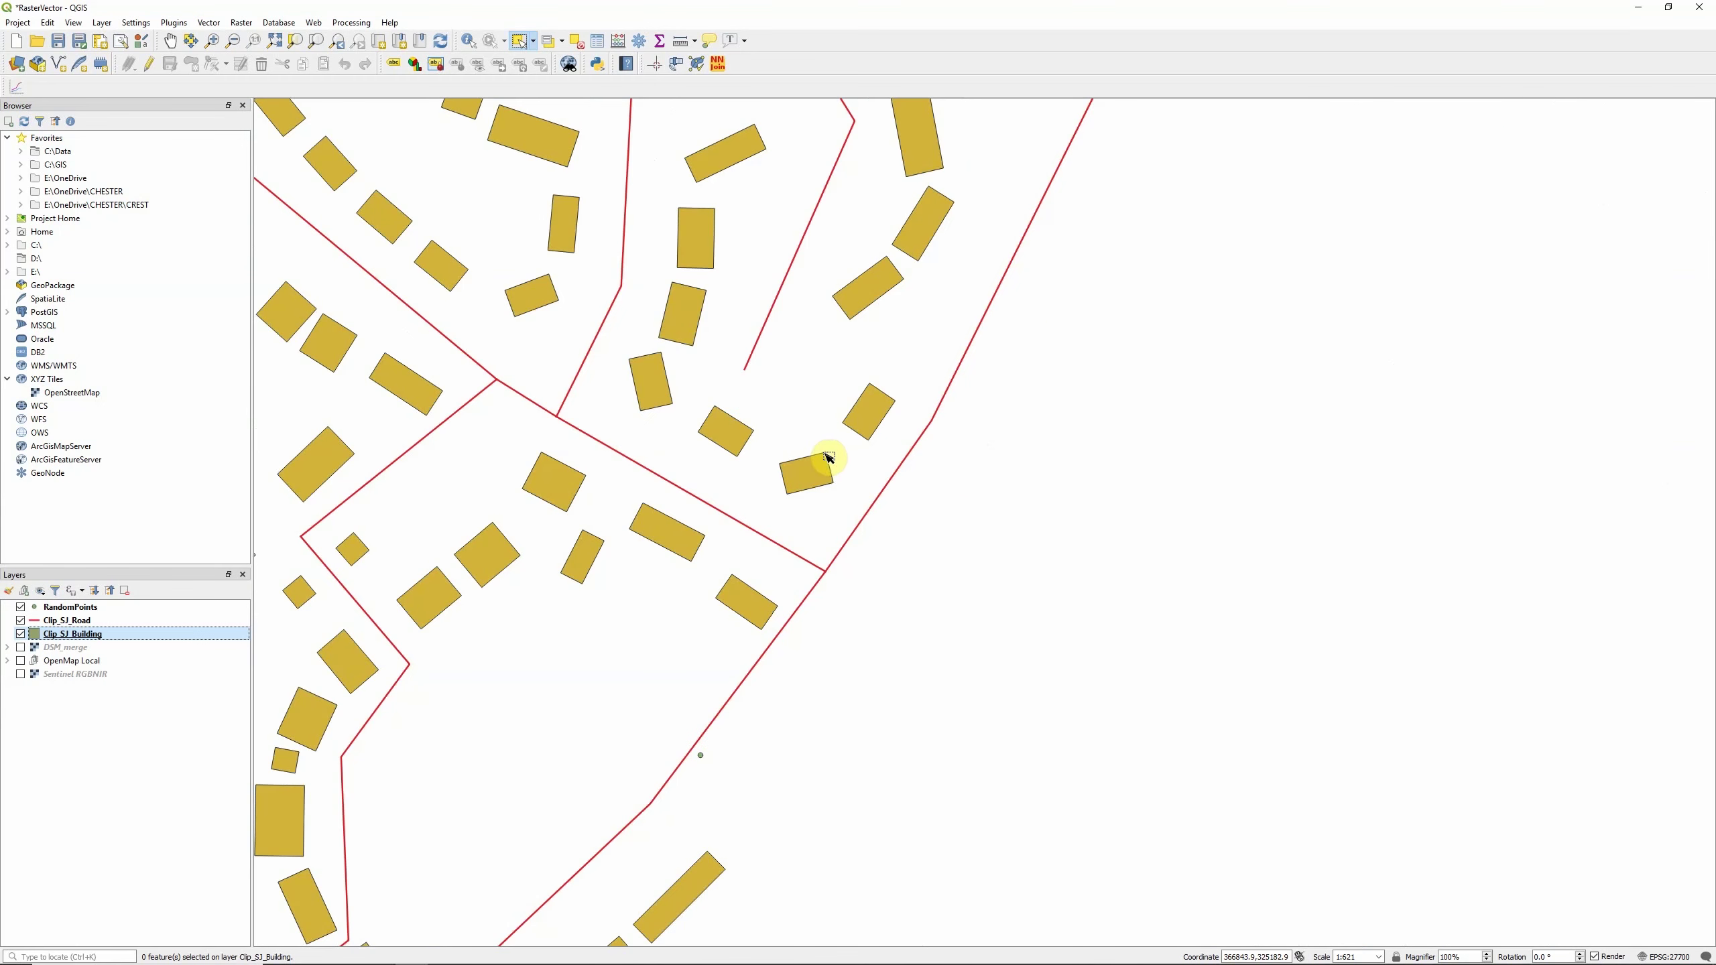
{"action": "scroll", "coordinate": [839, 471], "scroll_direction": "up", "scroll_amount": 4}
{"action": "scroll", "coordinate": [844, 477], "scroll_direction": "up", "scroll_amount": 1}
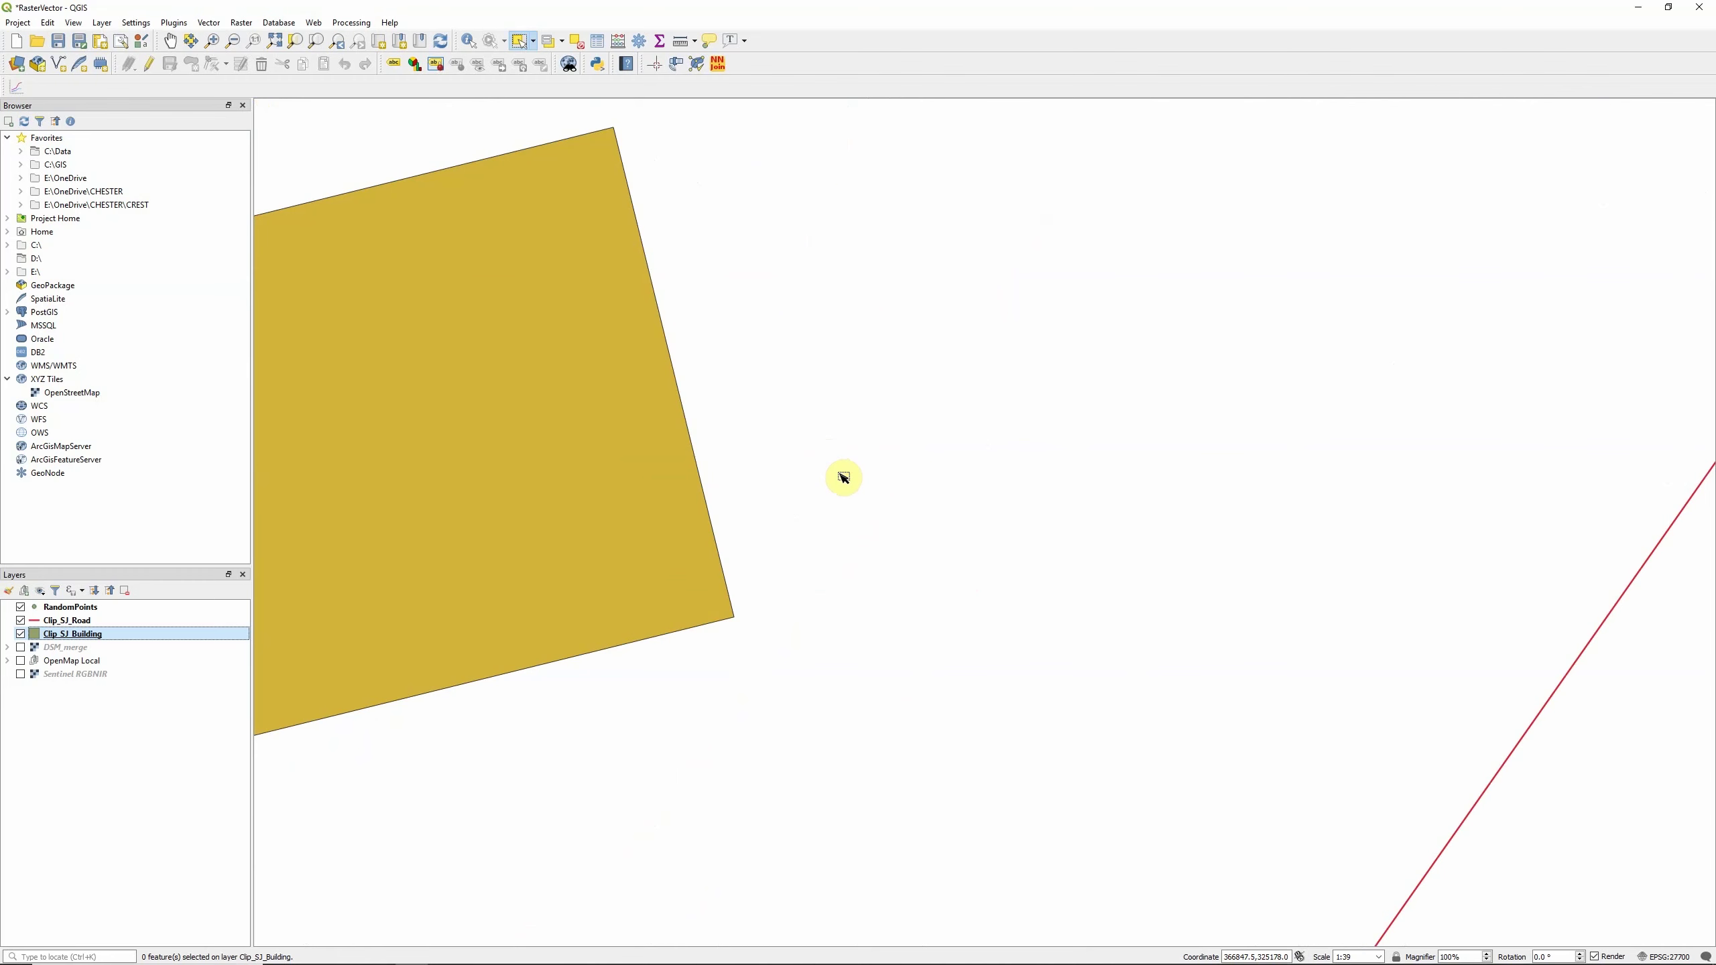
{"action": "scroll", "coordinate": [844, 478], "scroll_direction": "down", "scroll_amount": 5}
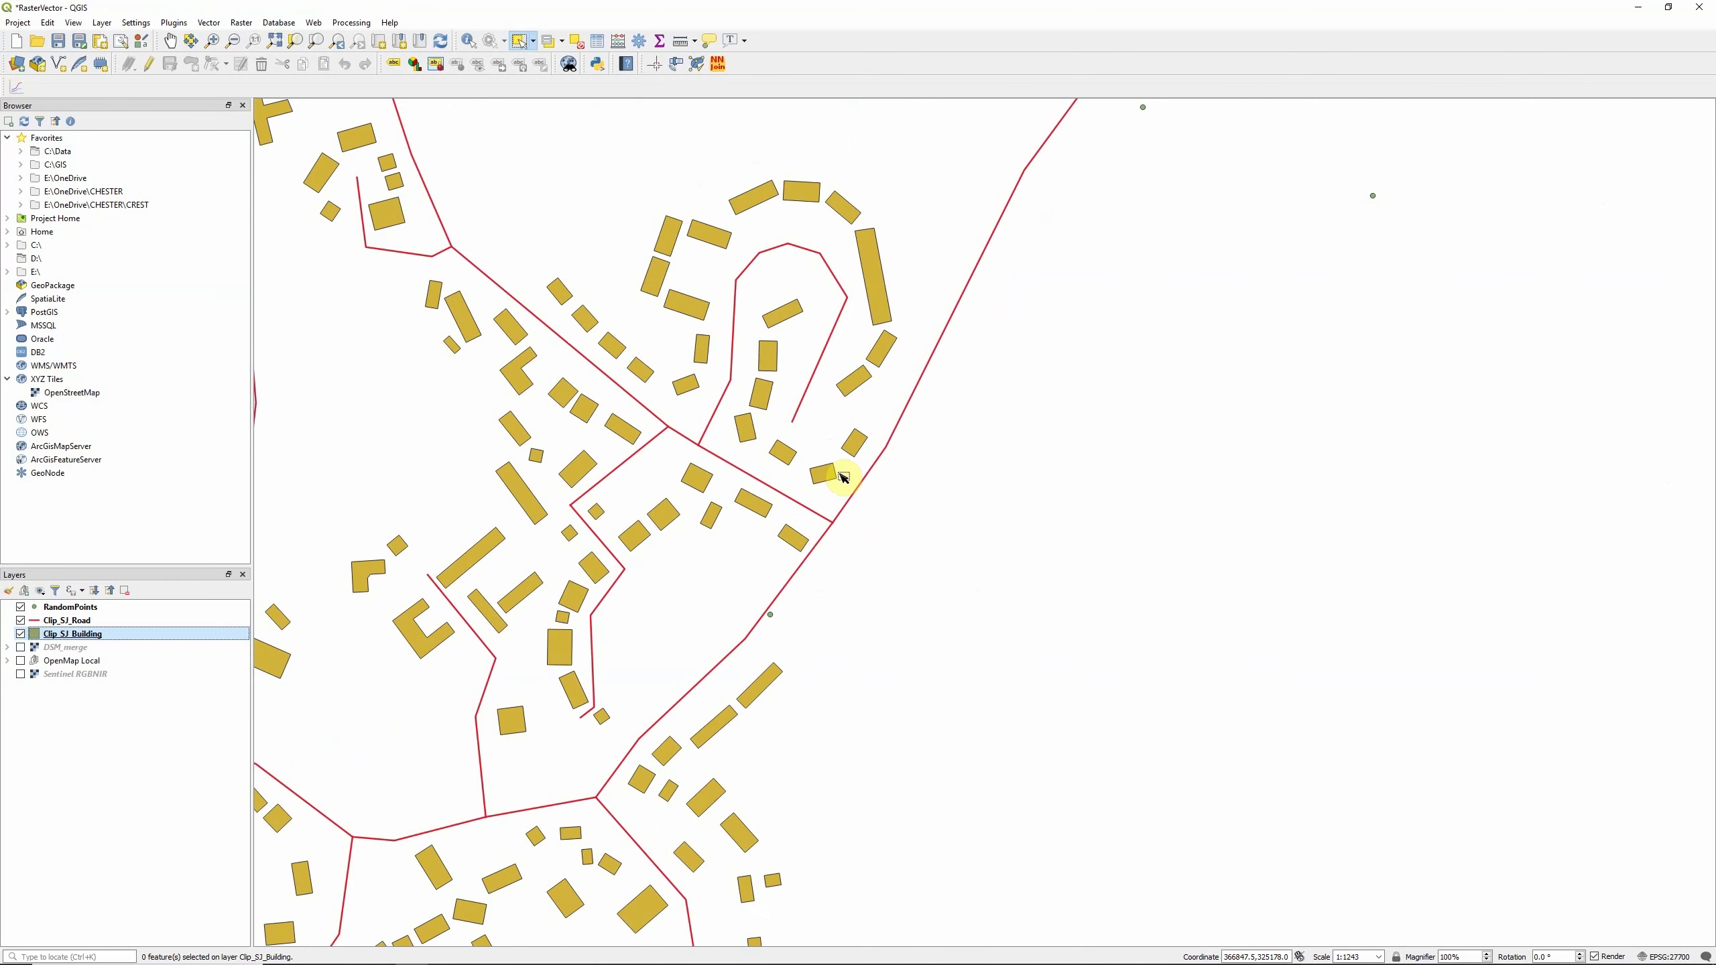
{"action": "scroll", "coordinate": [843, 477], "scroll_direction": "down", "scroll_amount": 2}
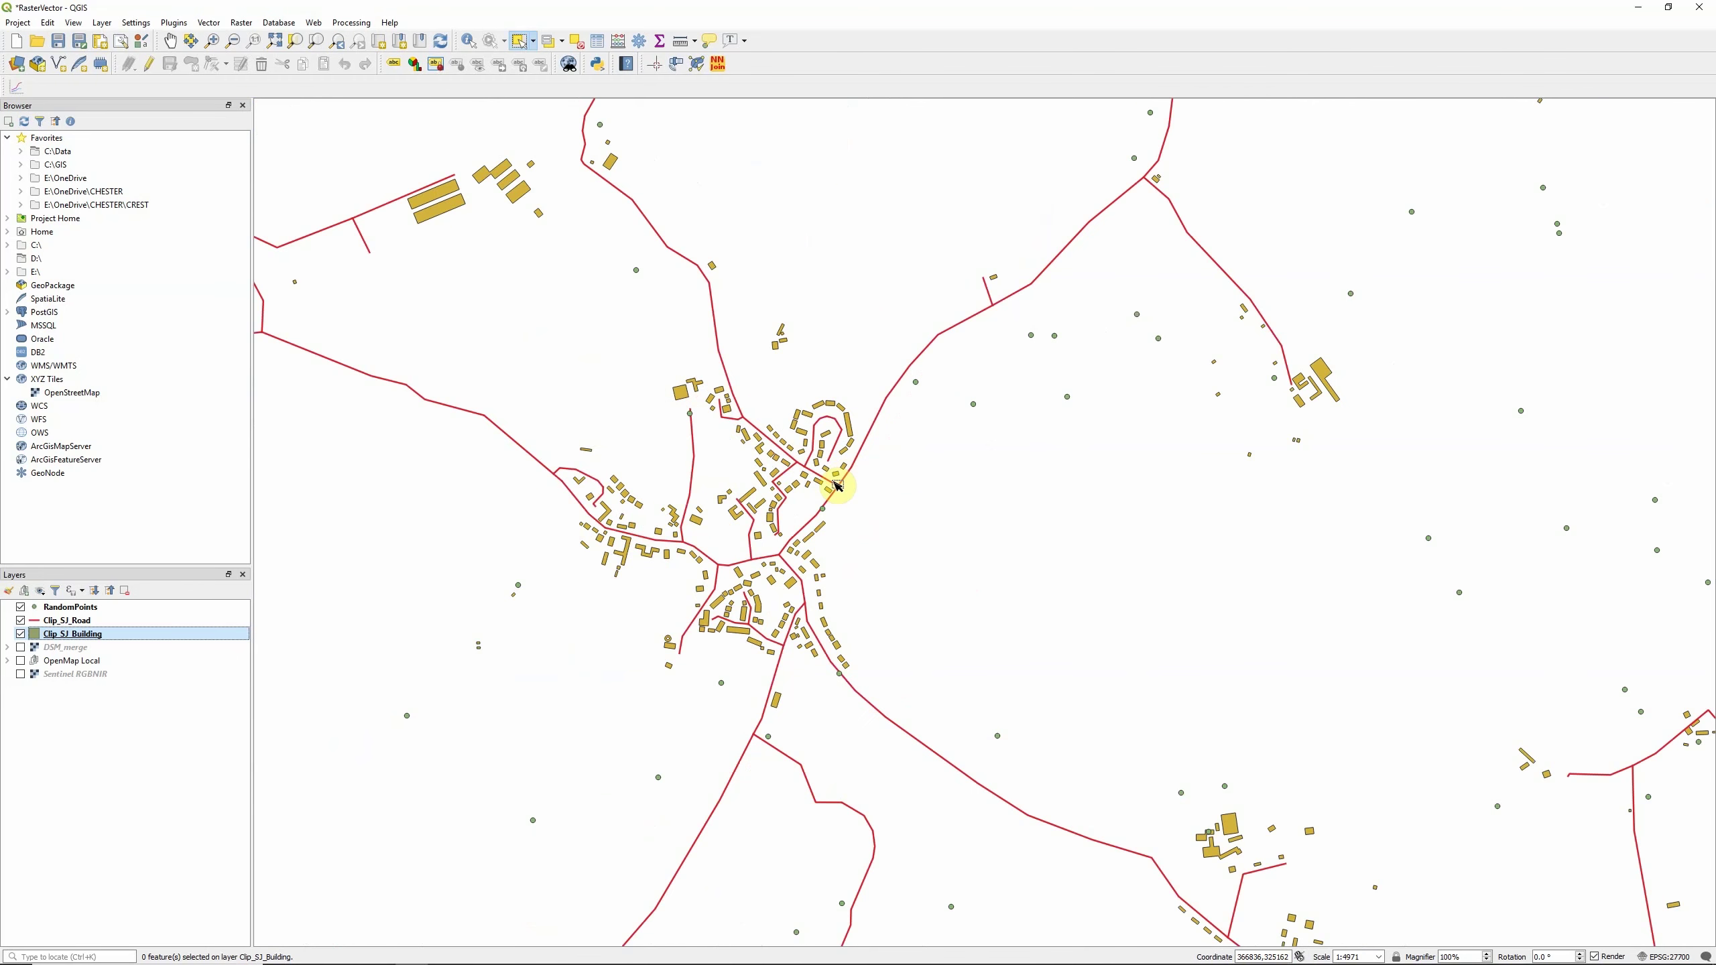
Turn the OpenMap Local basemap back on and zoom in to inspect its raster pixels.
{"action": "left_click", "coordinate": [21, 662]}
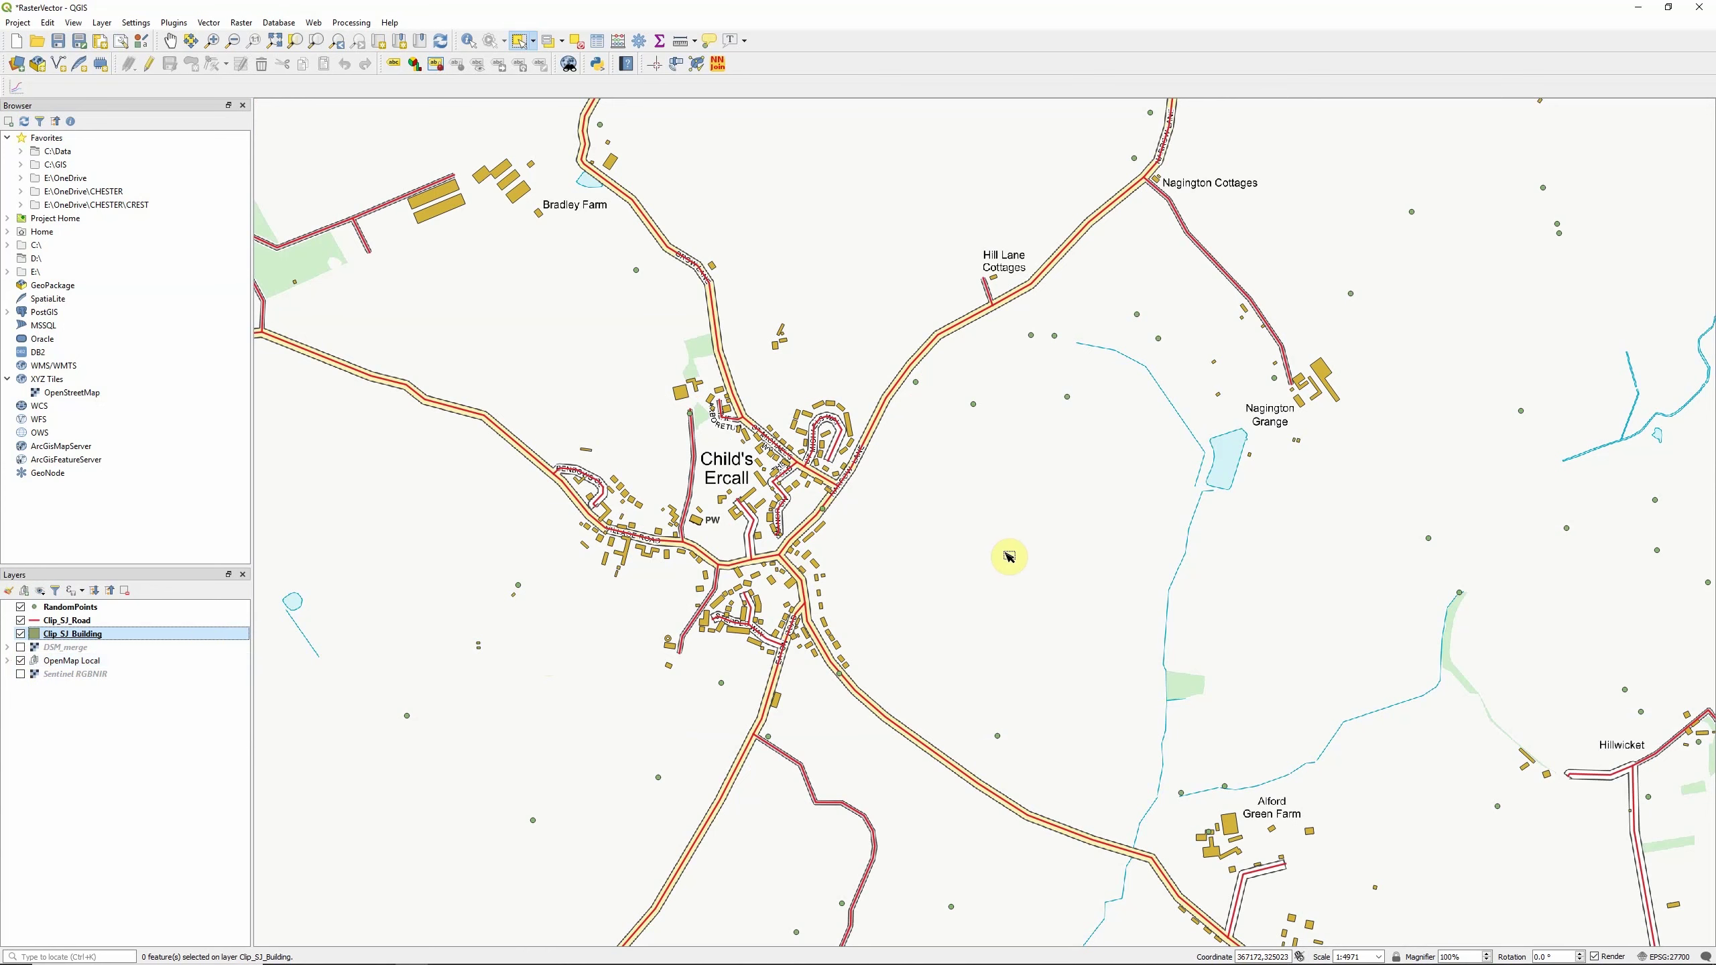
{"action": "scroll", "coordinate": [831, 521], "scroll_direction": "up", "scroll_amount": 6}
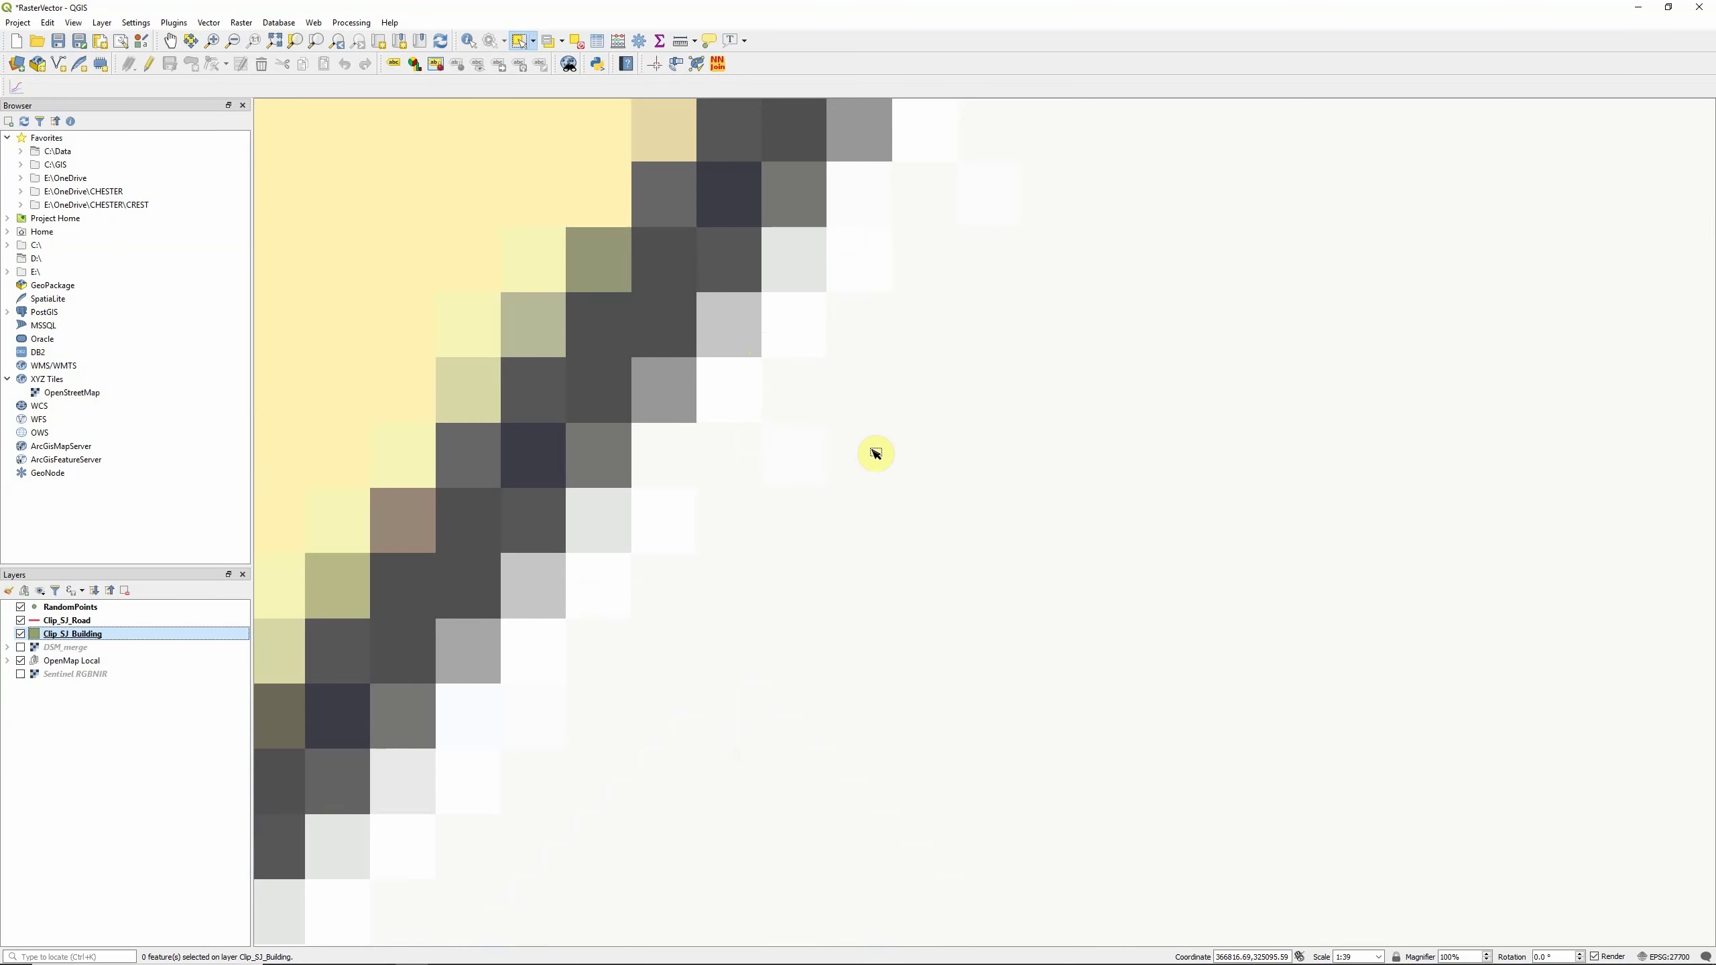
{"action": "scroll", "coordinate": [876, 454], "scroll_direction": "down", "scroll_amount": 8}
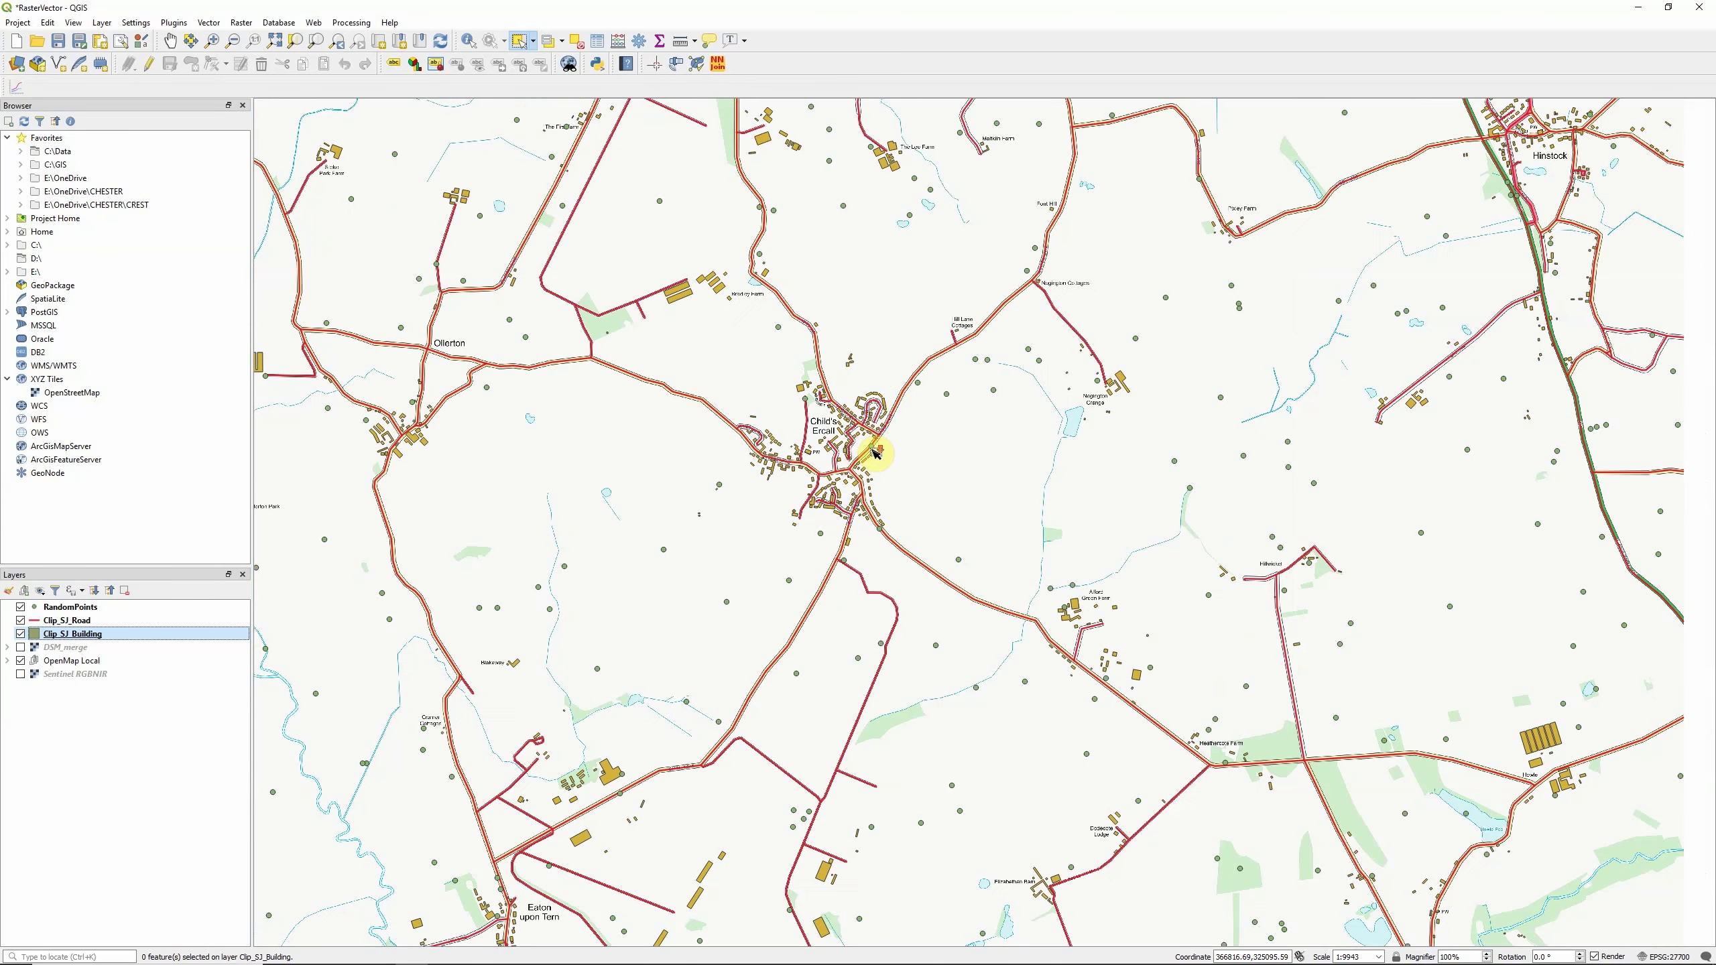
{"action": "scroll", "coordinate": [877, 453], "scroll_direction": "up", "scroll_amount": 1}
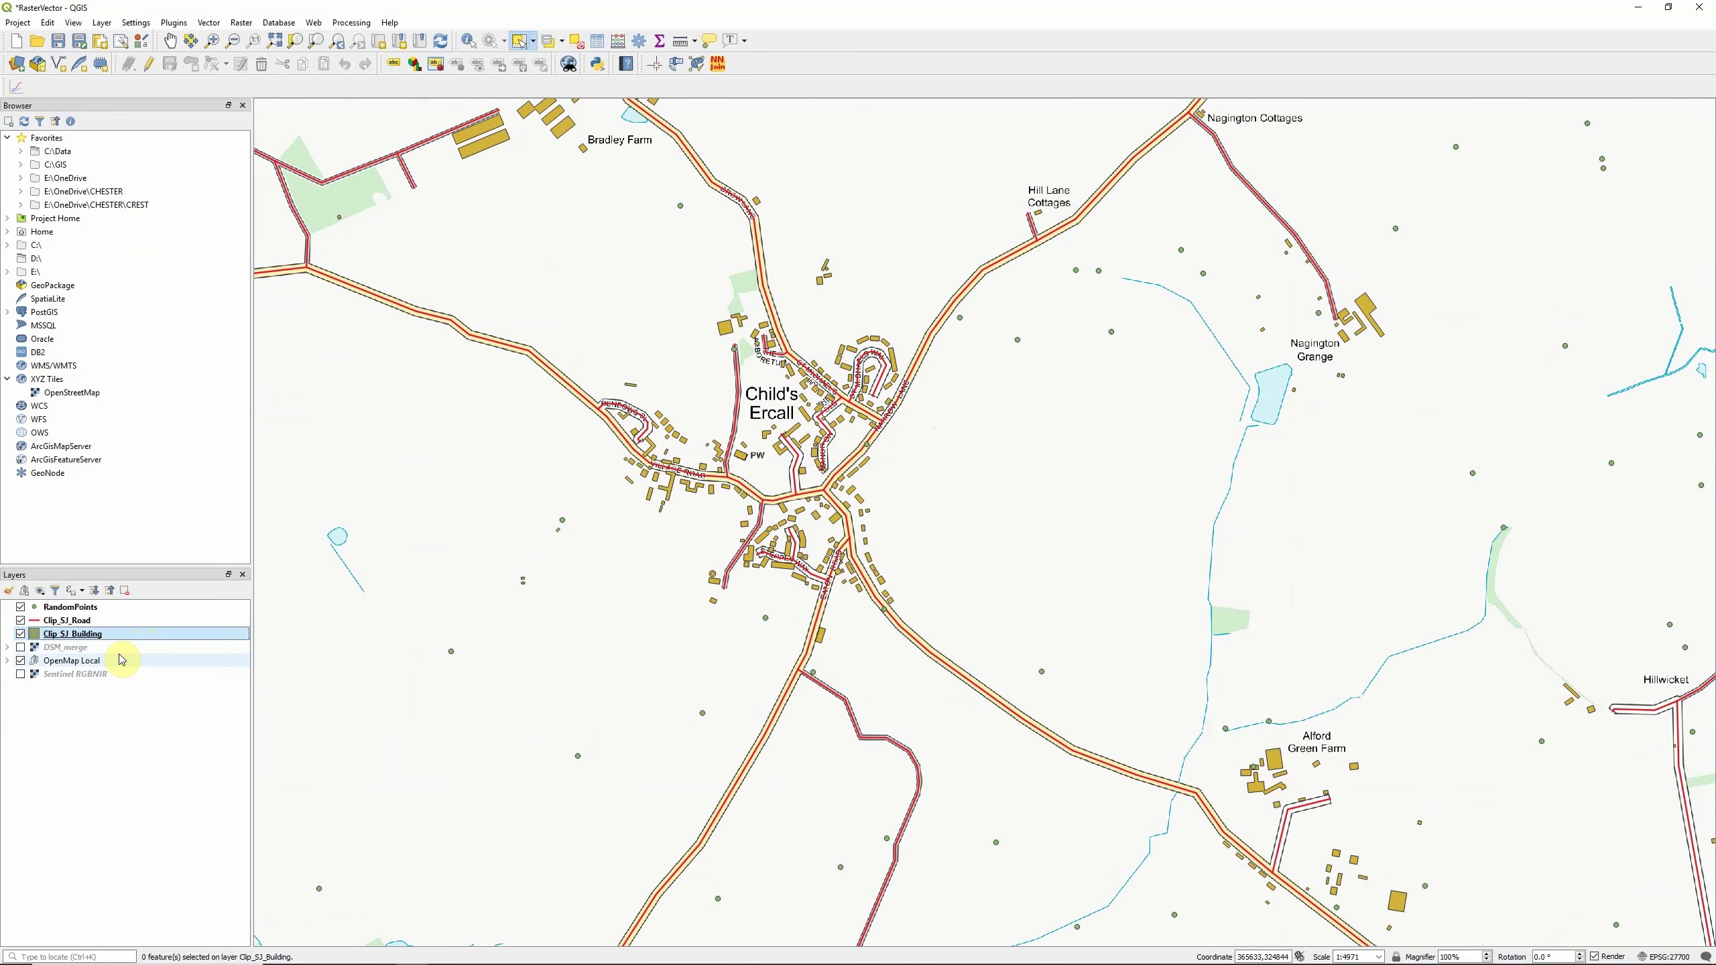
Hide the OpenMap Local basemap again and open the Clip_SJ_Building attribute table.
{"action": "left_click", "coordinate": [21, 662]}
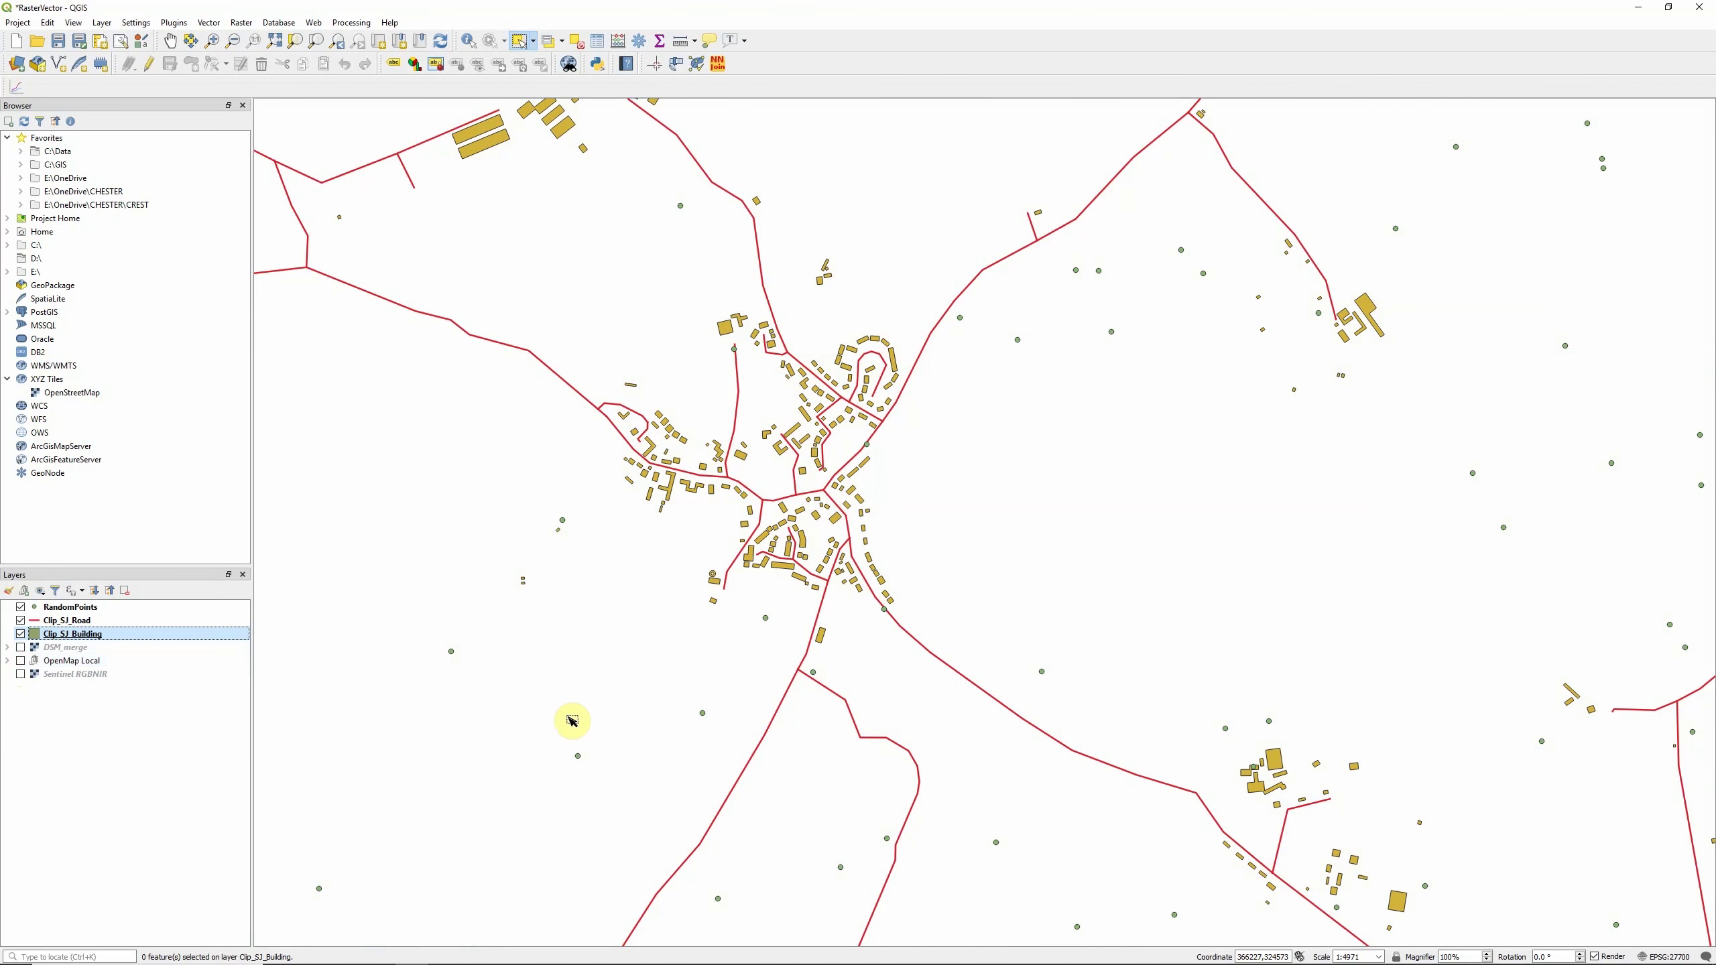
{"action": "right_click", "coordinate": [65, 638]}
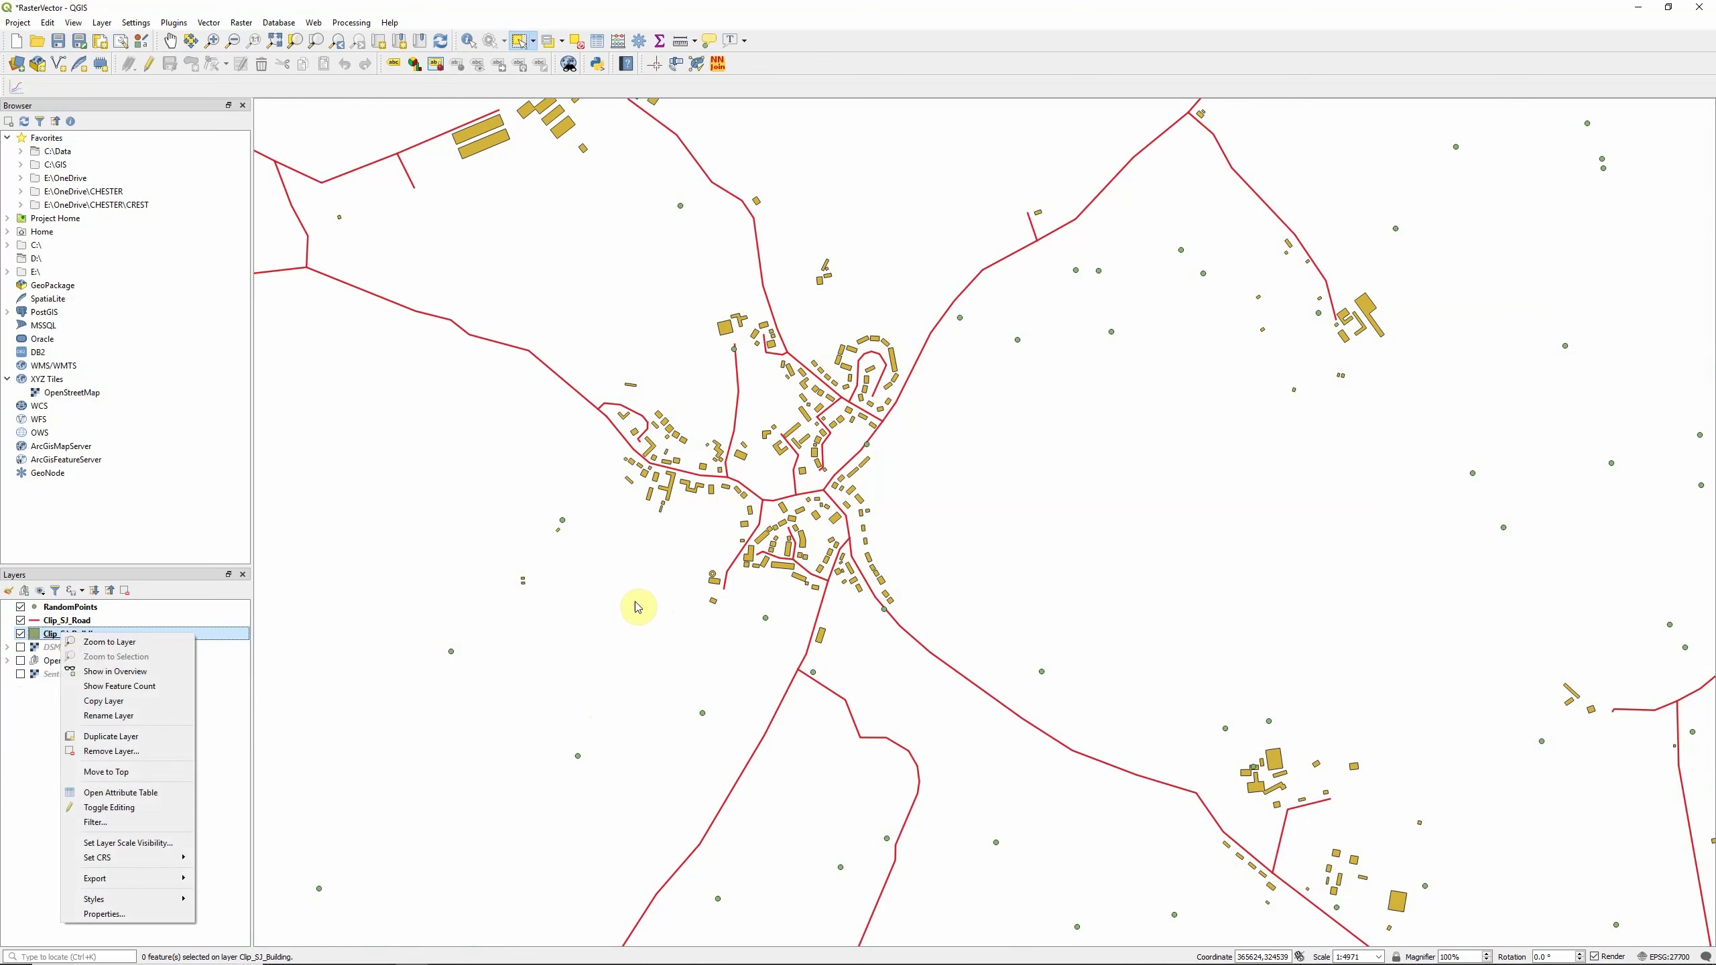
{"action": "left_click", "coordinate": [144, 793]}
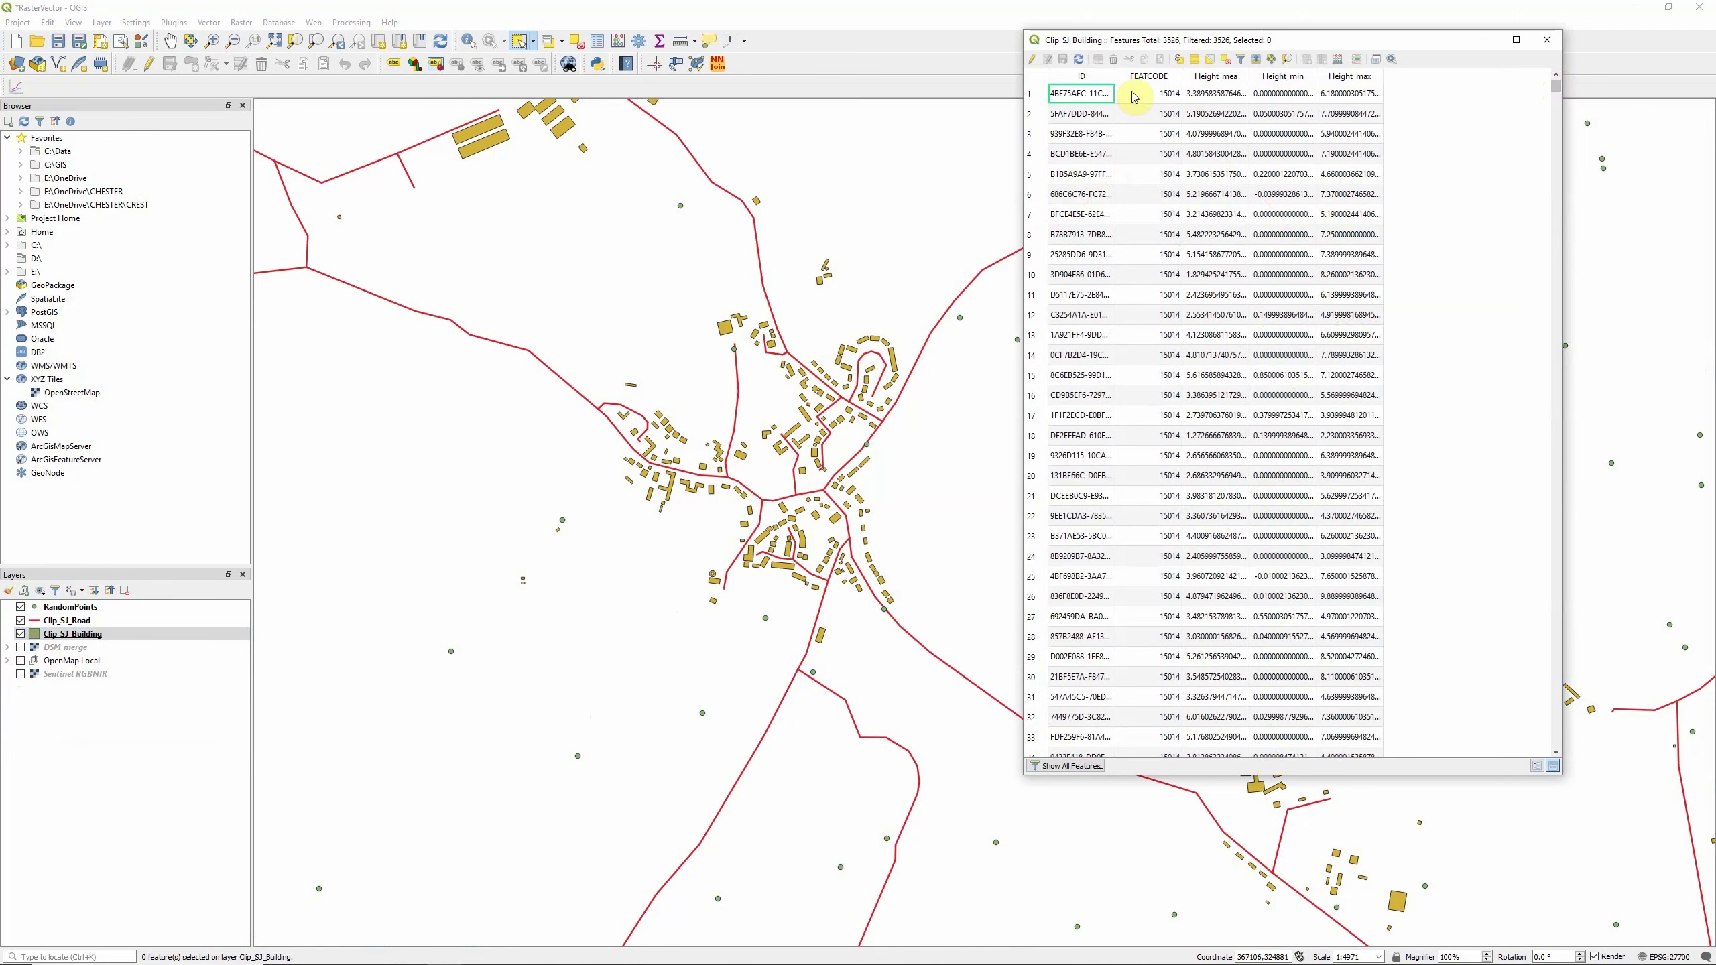
Browse the 3526 building records, select the building in row 653, and close the table.
{"action": "left_click_drag", "start_coordinate": [1555, 90], "coordinate": [1551, 204]}
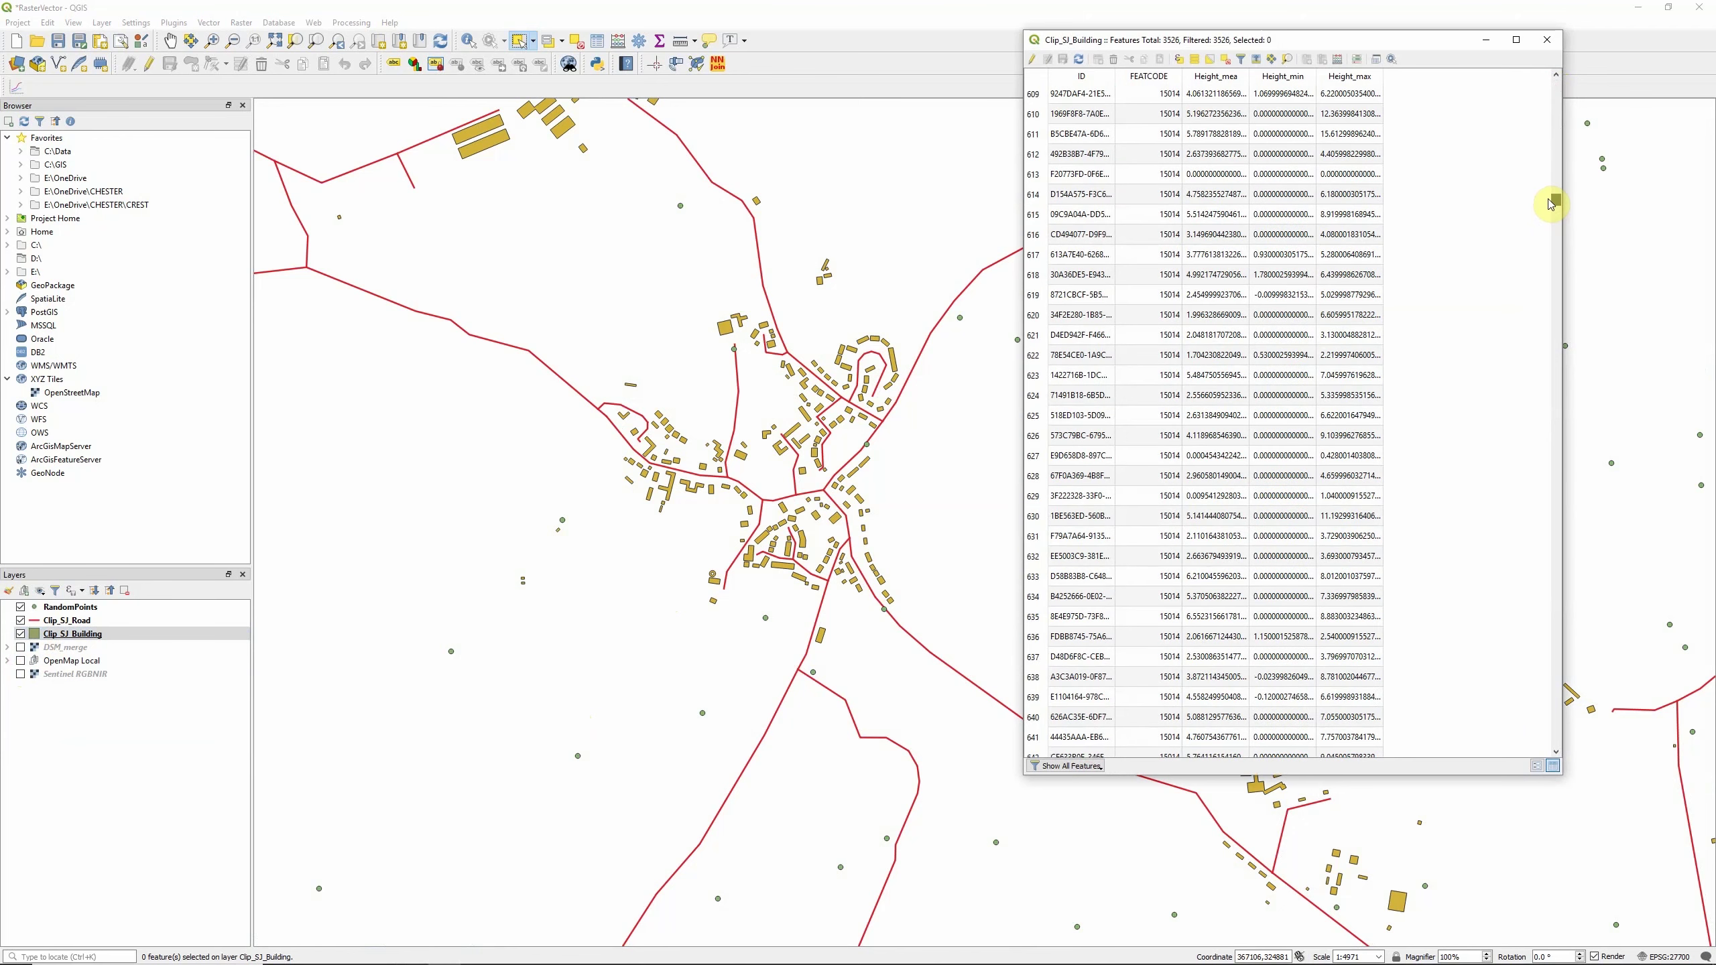
{"action": "scroll", "coordinate": [1284, 473], "scroll_direction": "down", "scroll_amount": 4}
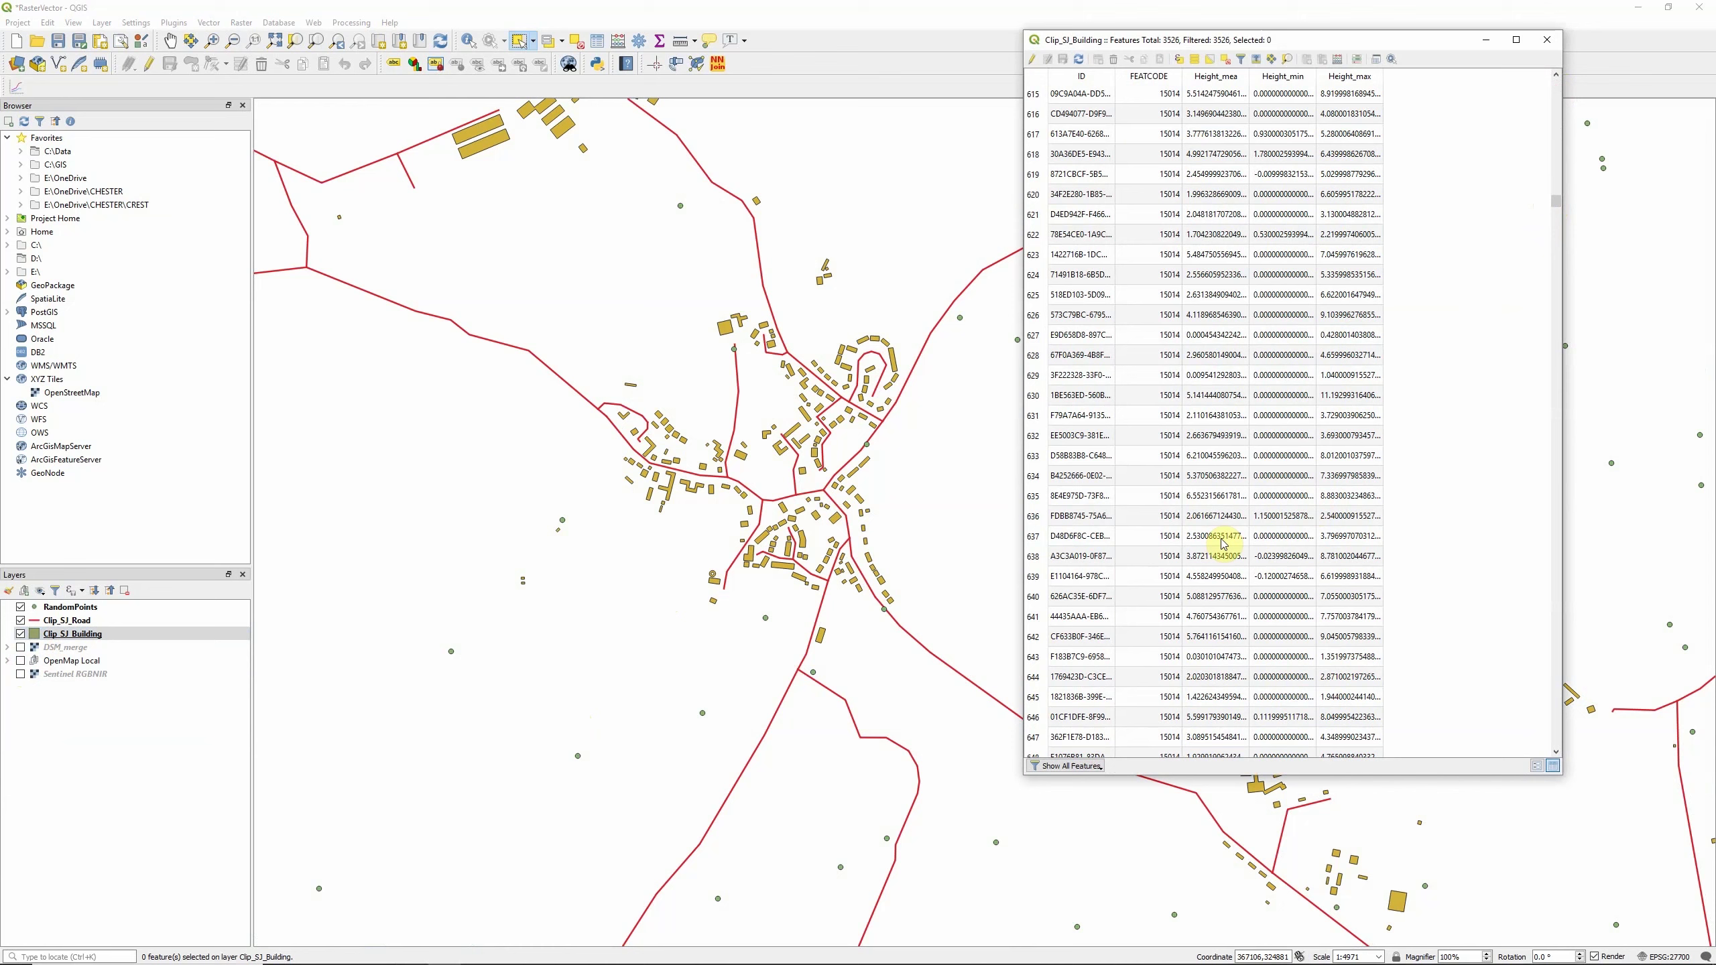
{"action": "scroll", "coordinate": [1102, 717], "scroll_direction": "down", "scroll_amount": 2}
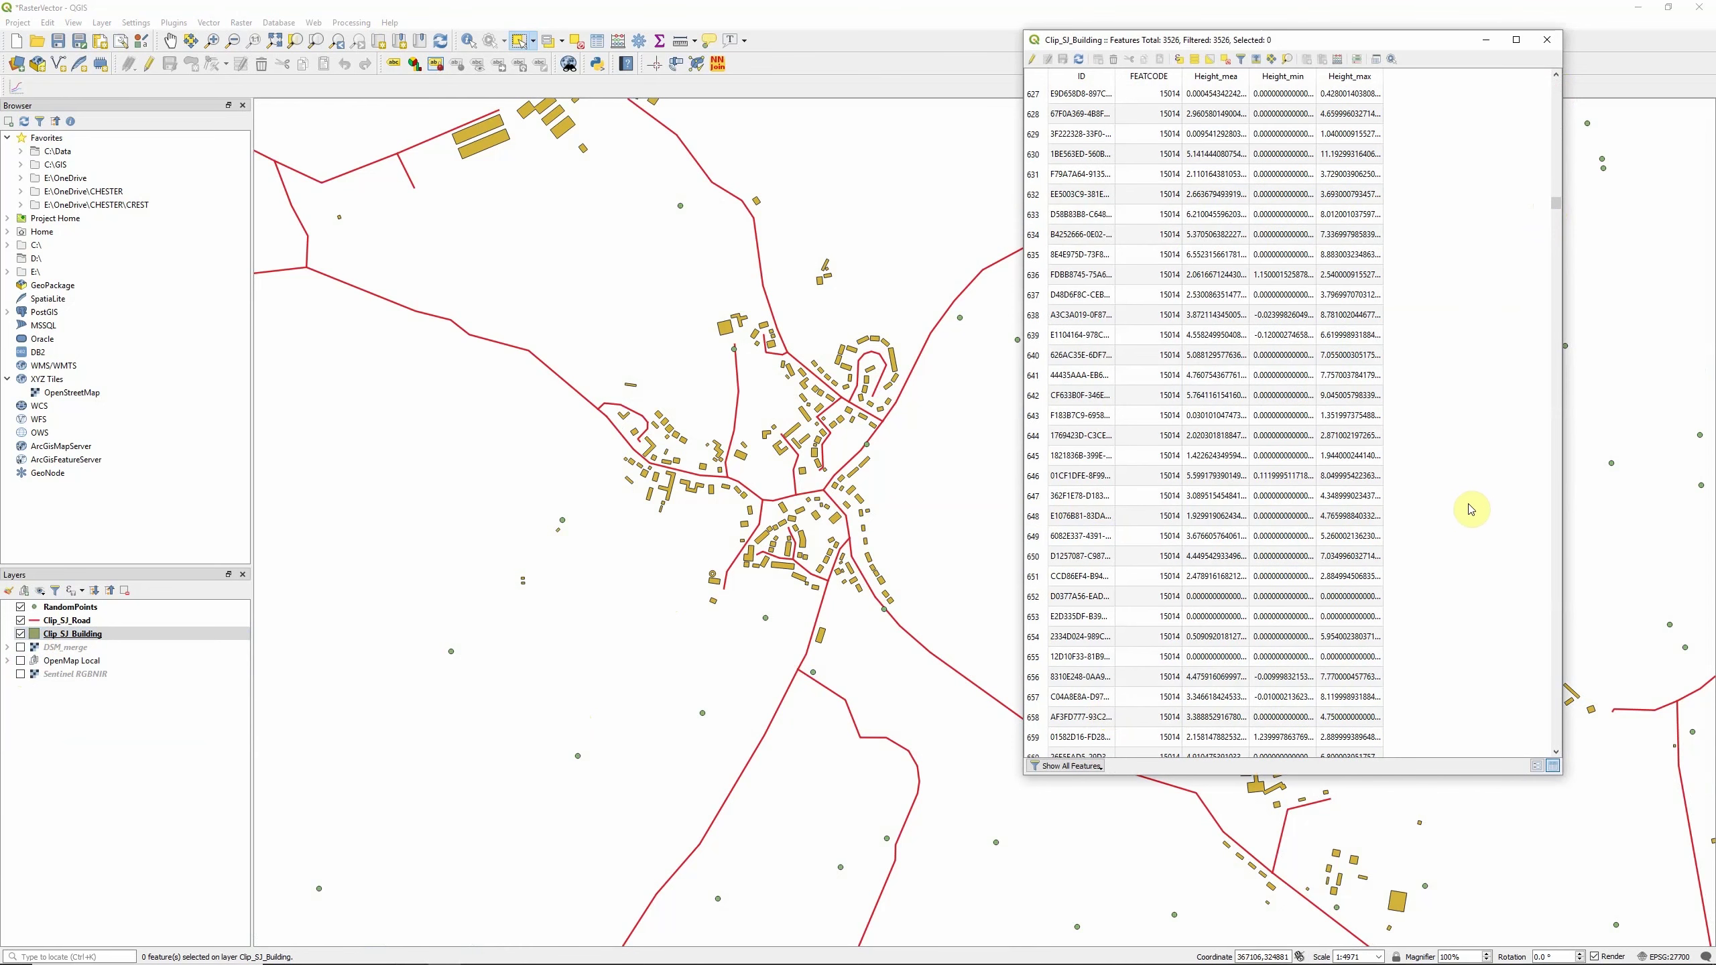
{"action": "left_click", "coordinate": [1034, 636]}
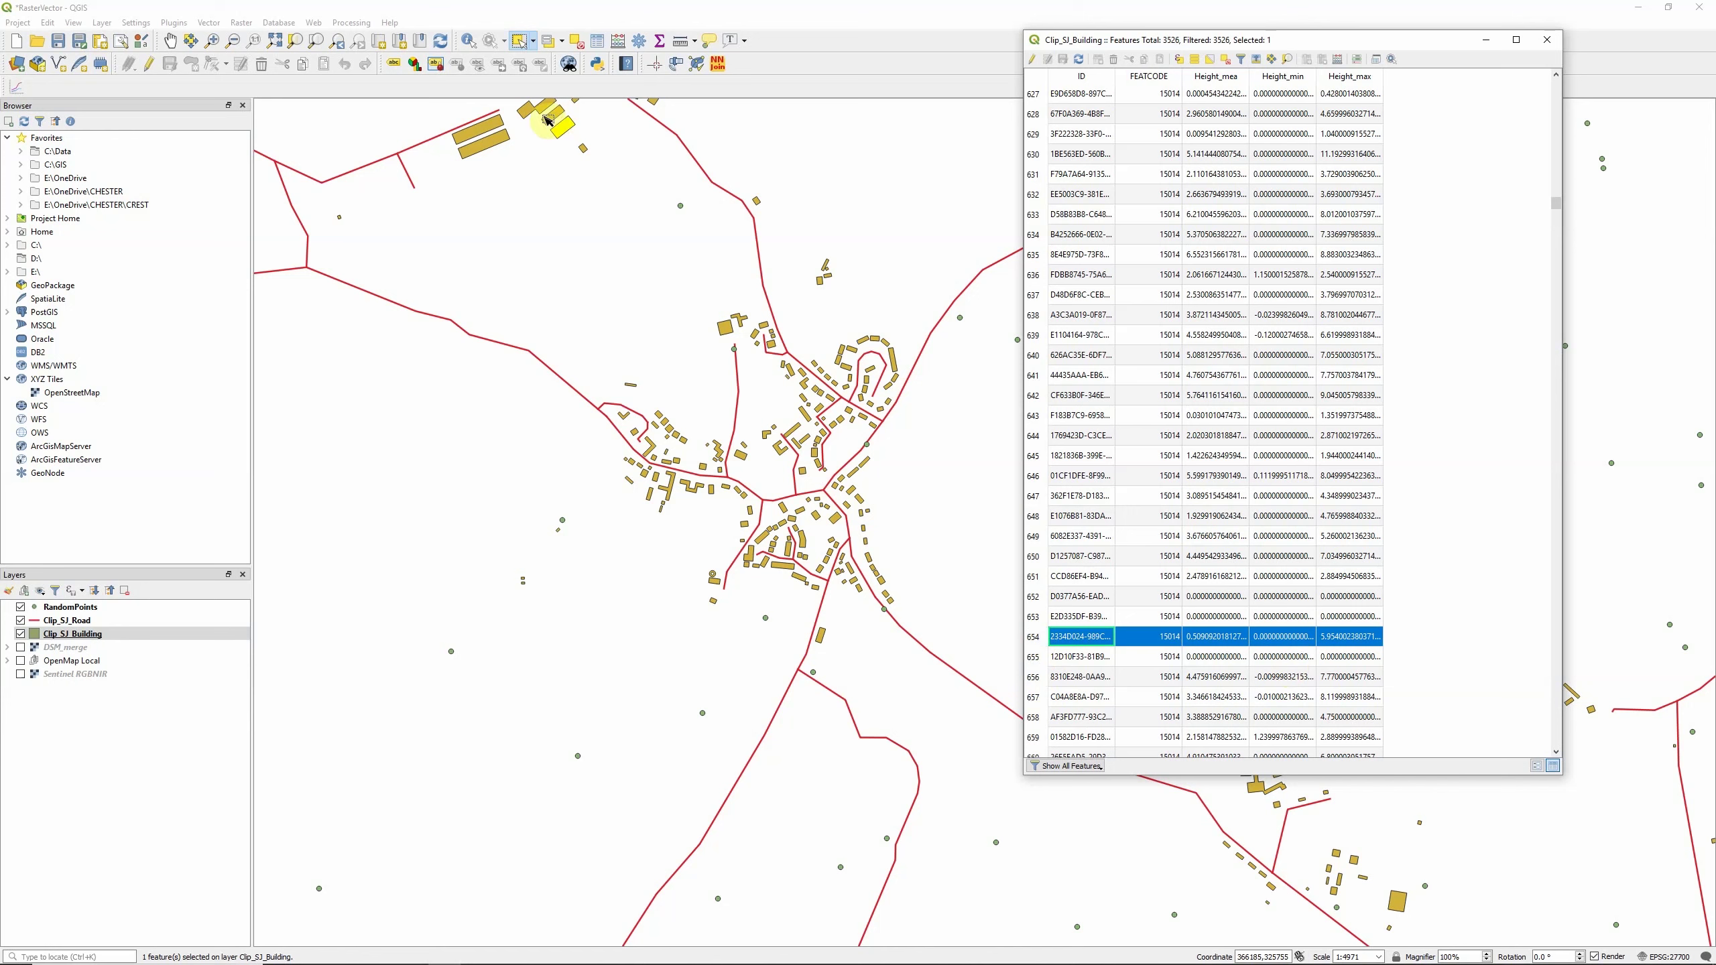
{"action": "left_click", "coordinate": [1033, 617]}
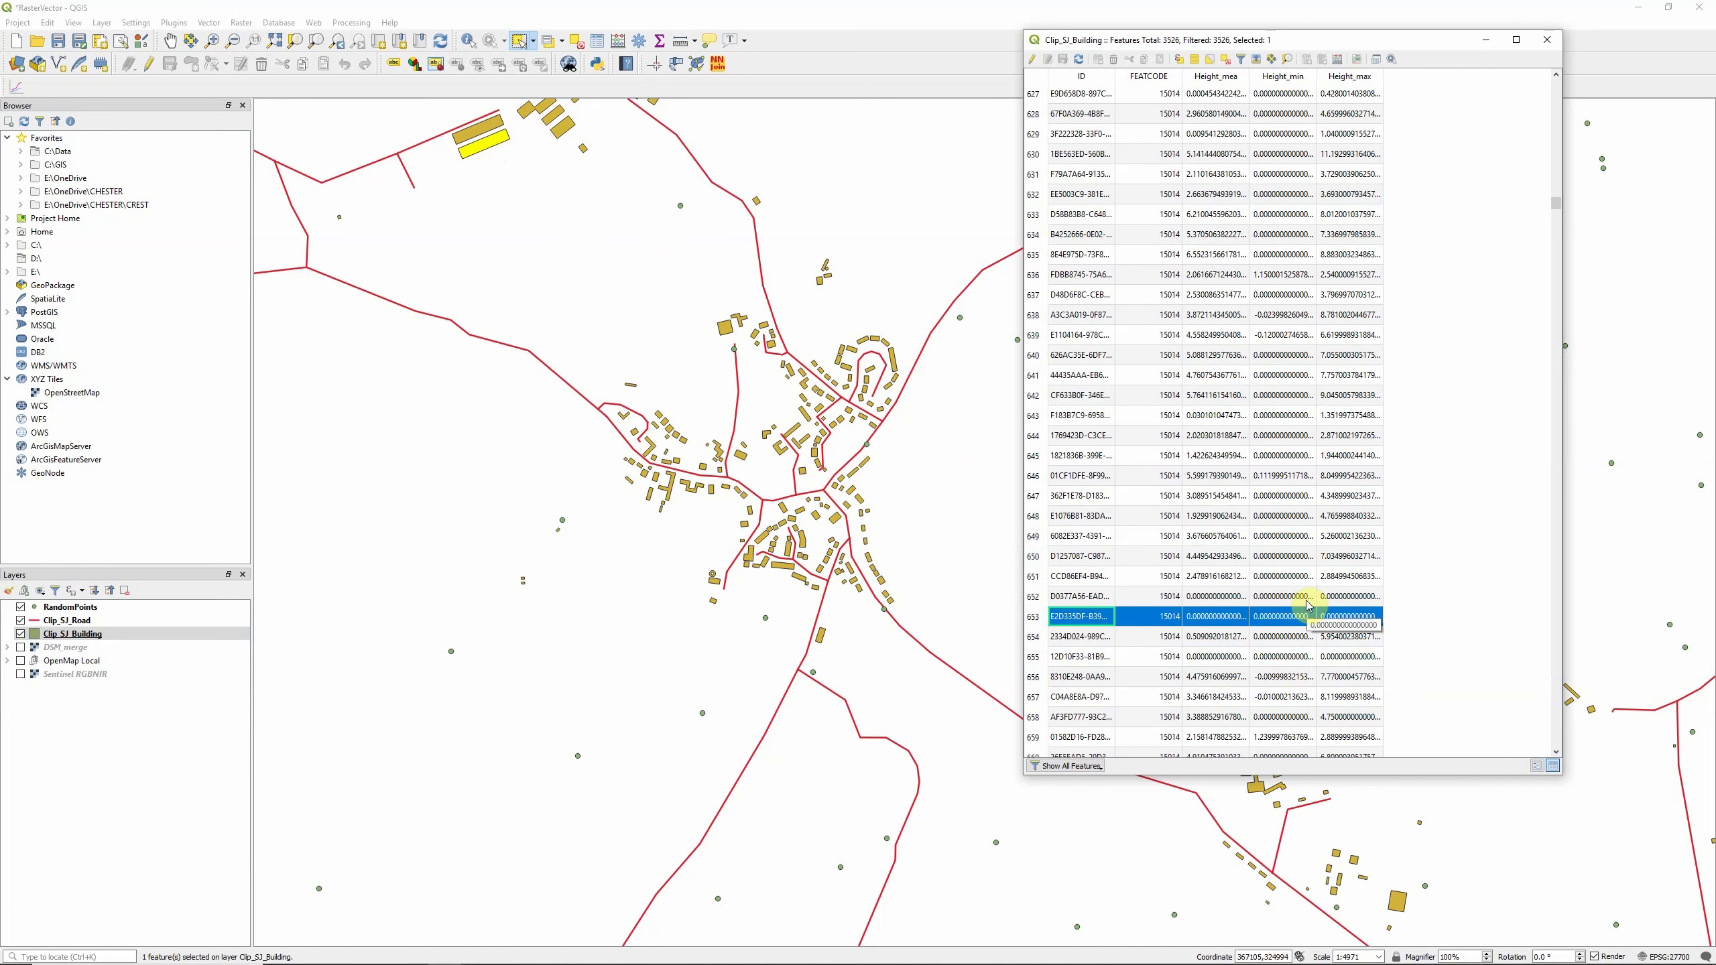
{"action": "left_click", "coordinate": [1547, 41]}
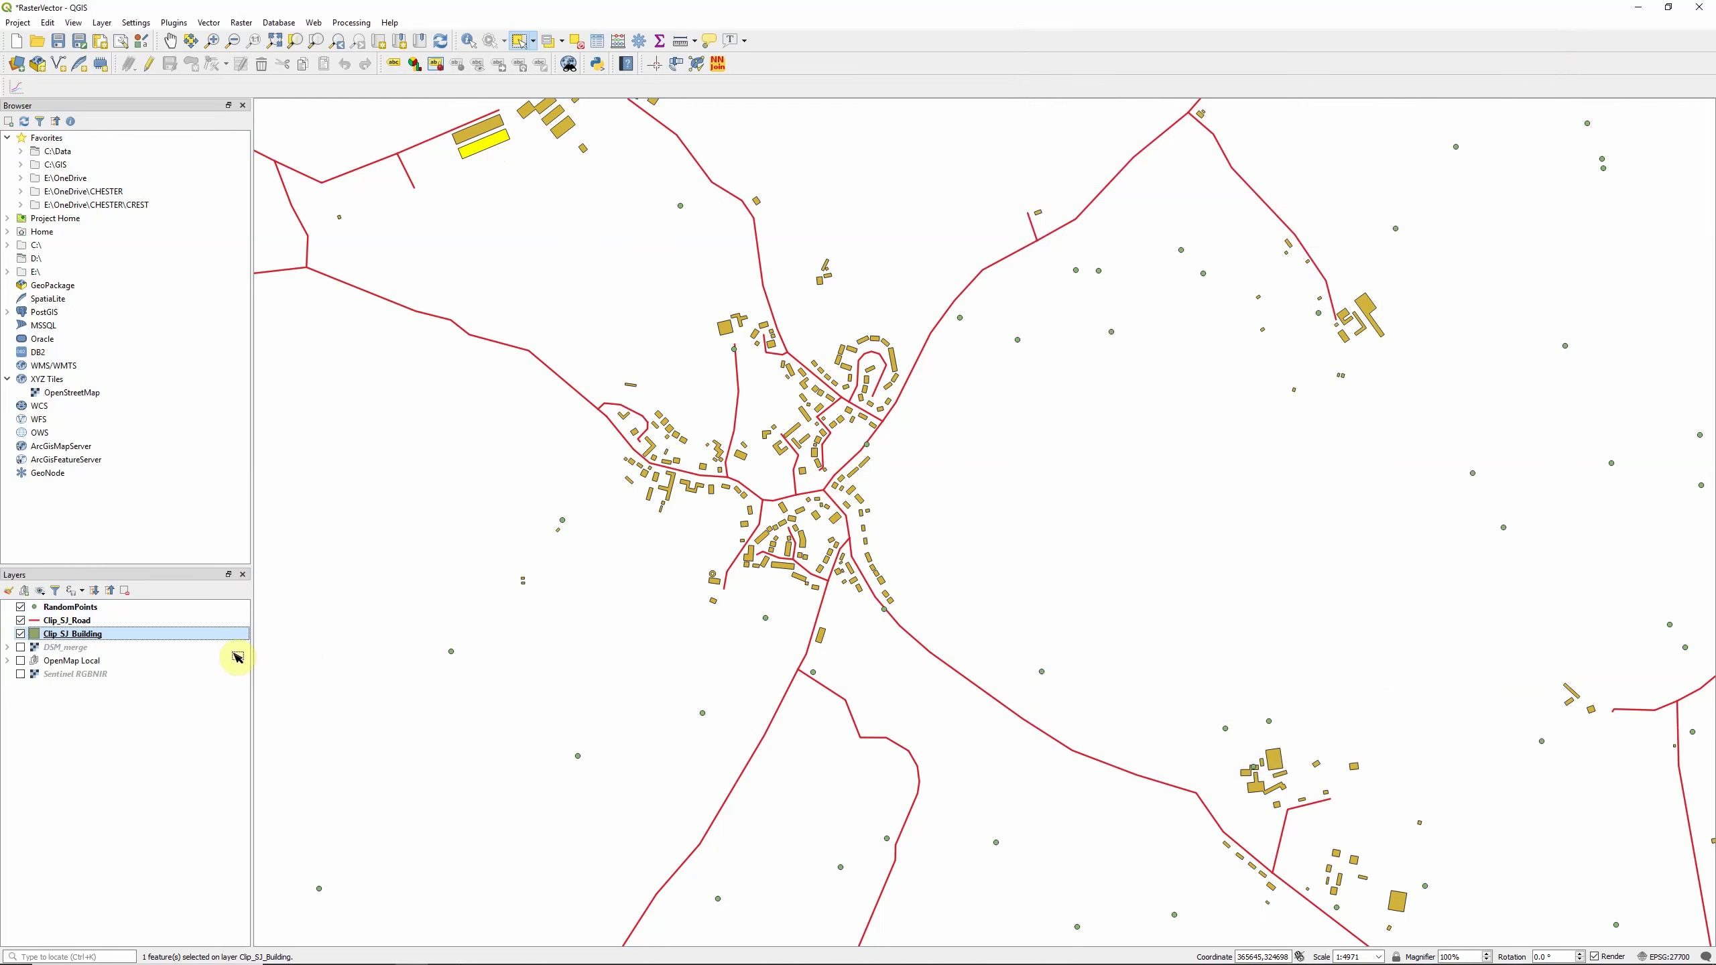
{"action": "right_click", "coordinate": [73, 609]}
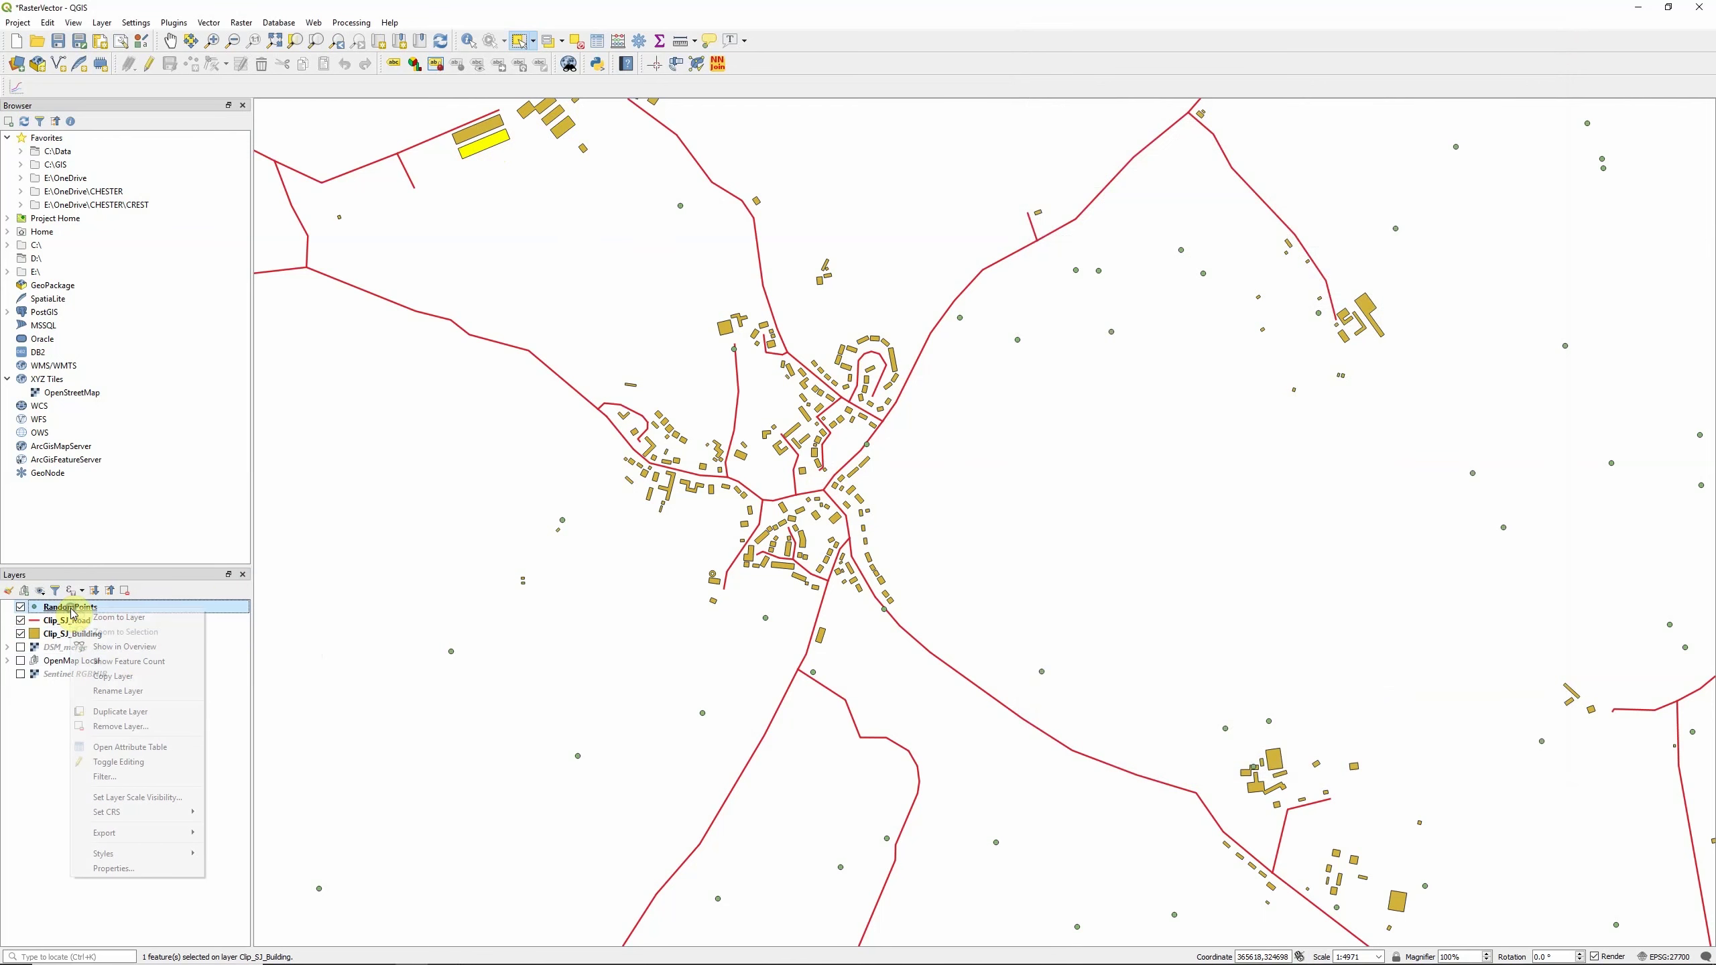
{"action": "left_click", "coordinate": [106, 746]}
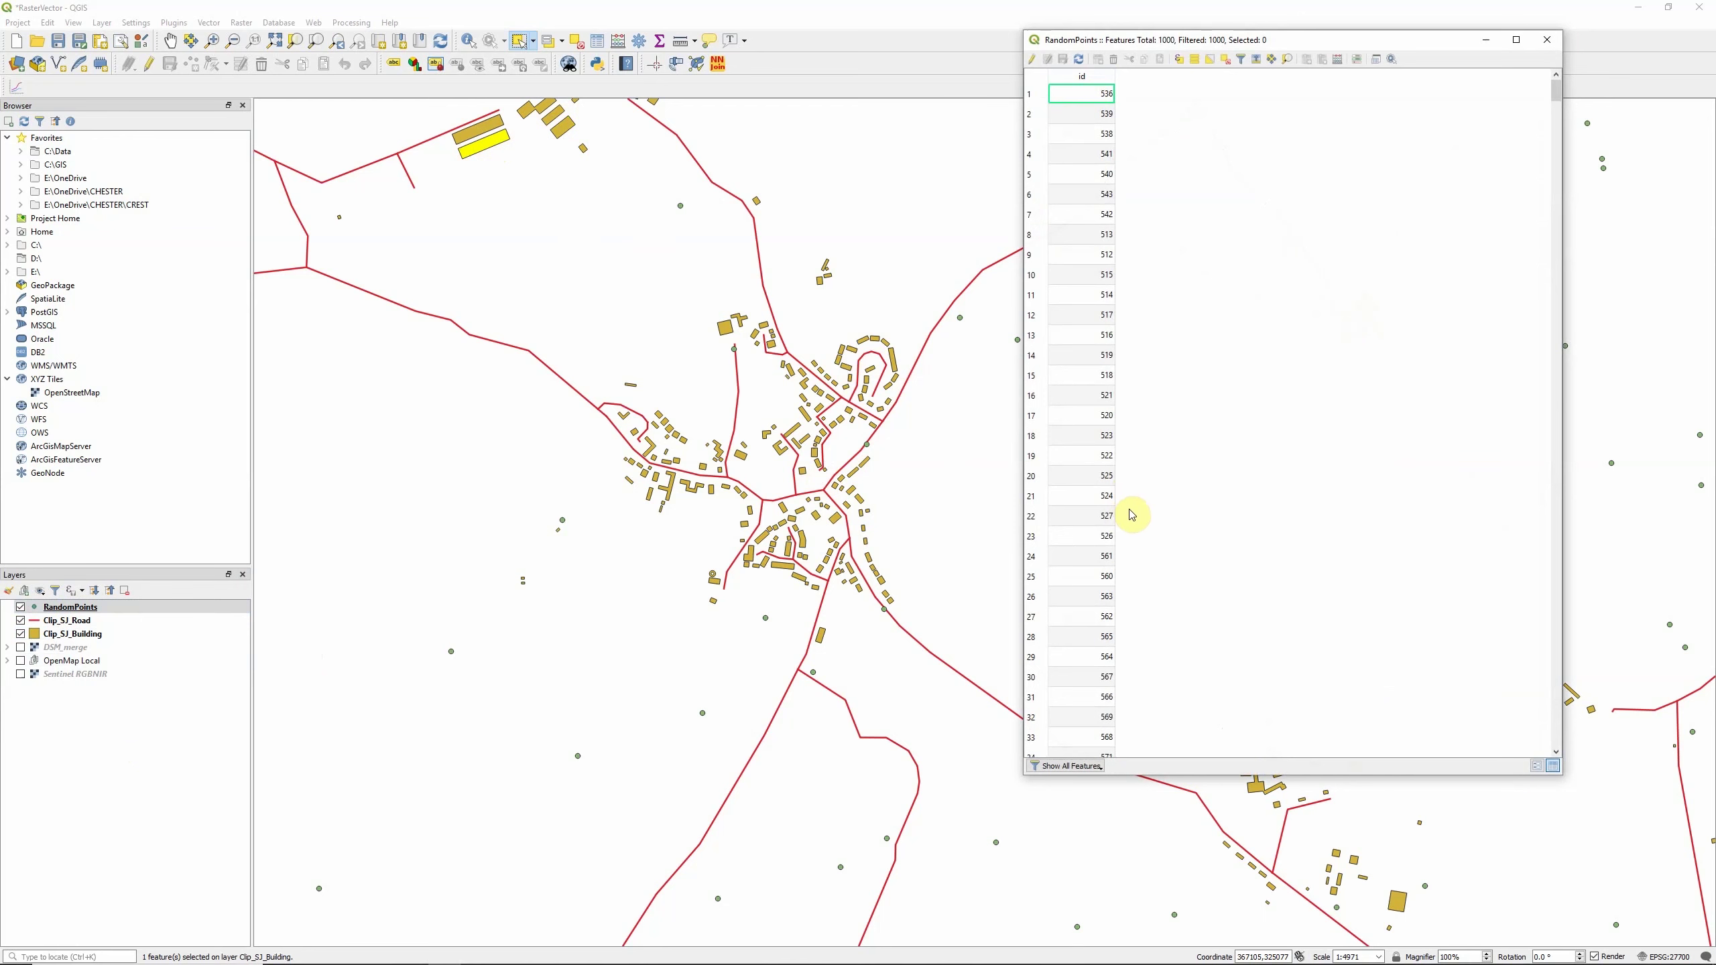
{"action": "left_click", "coordinate": [1547, 38]}
{"action": "right_click", "coordinate": [70, 621]}
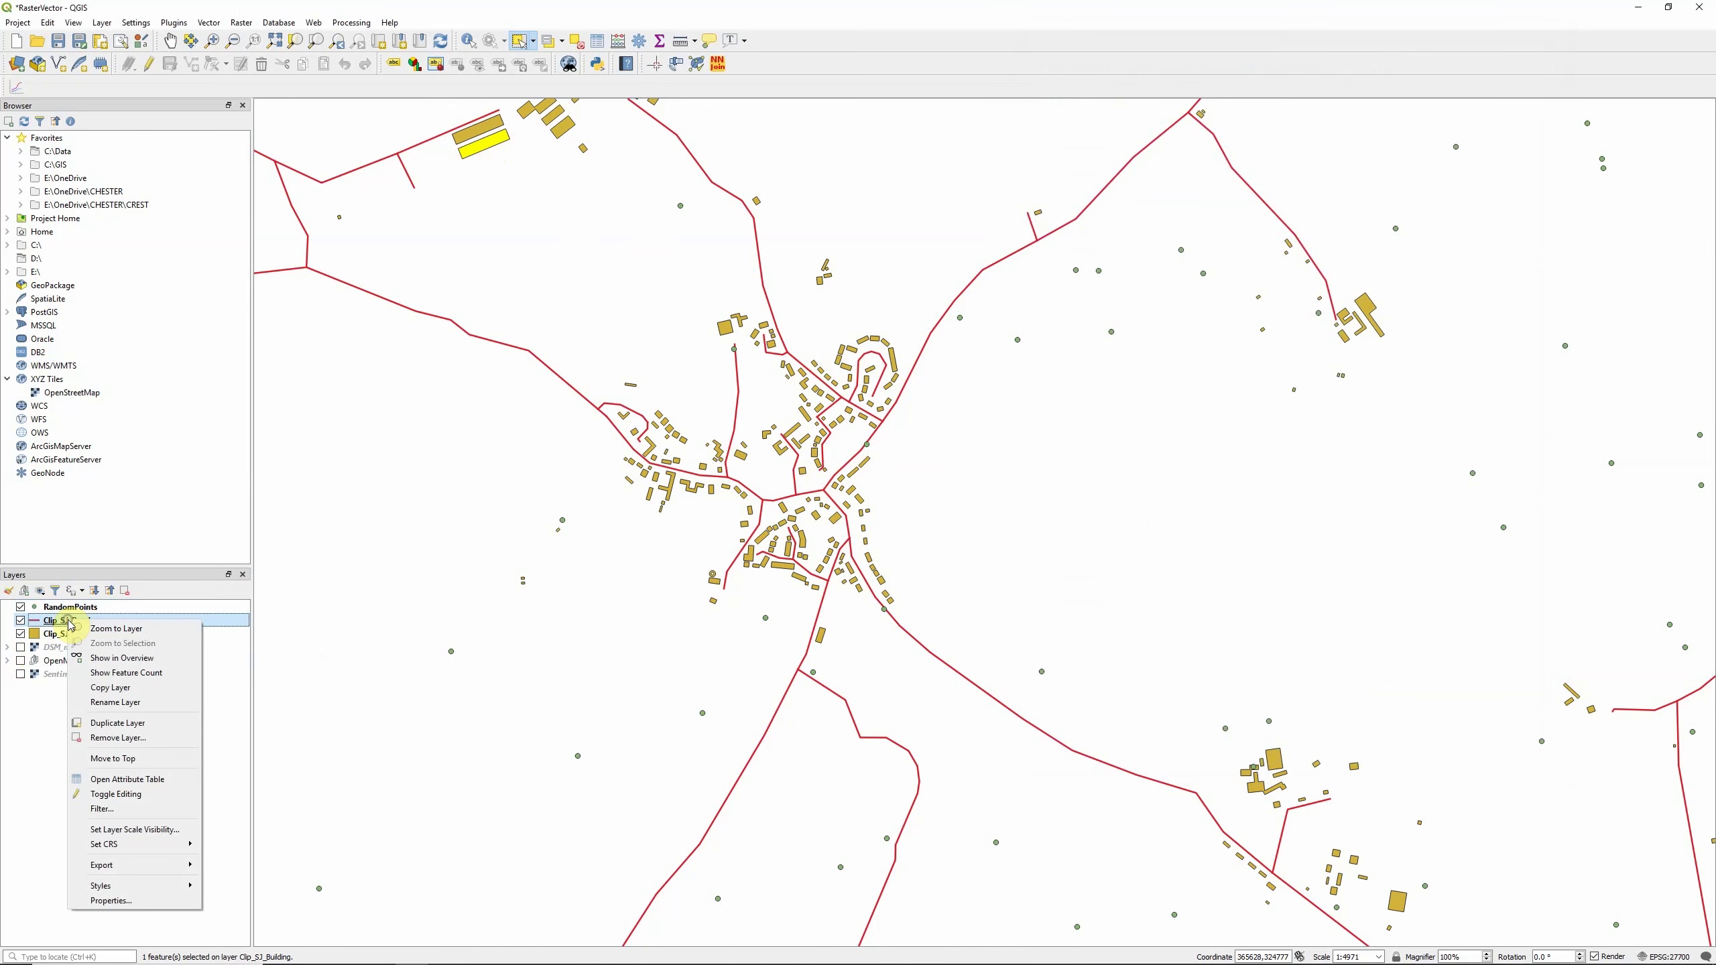
{"action": "left_click", "coordinate": [126, 779]}
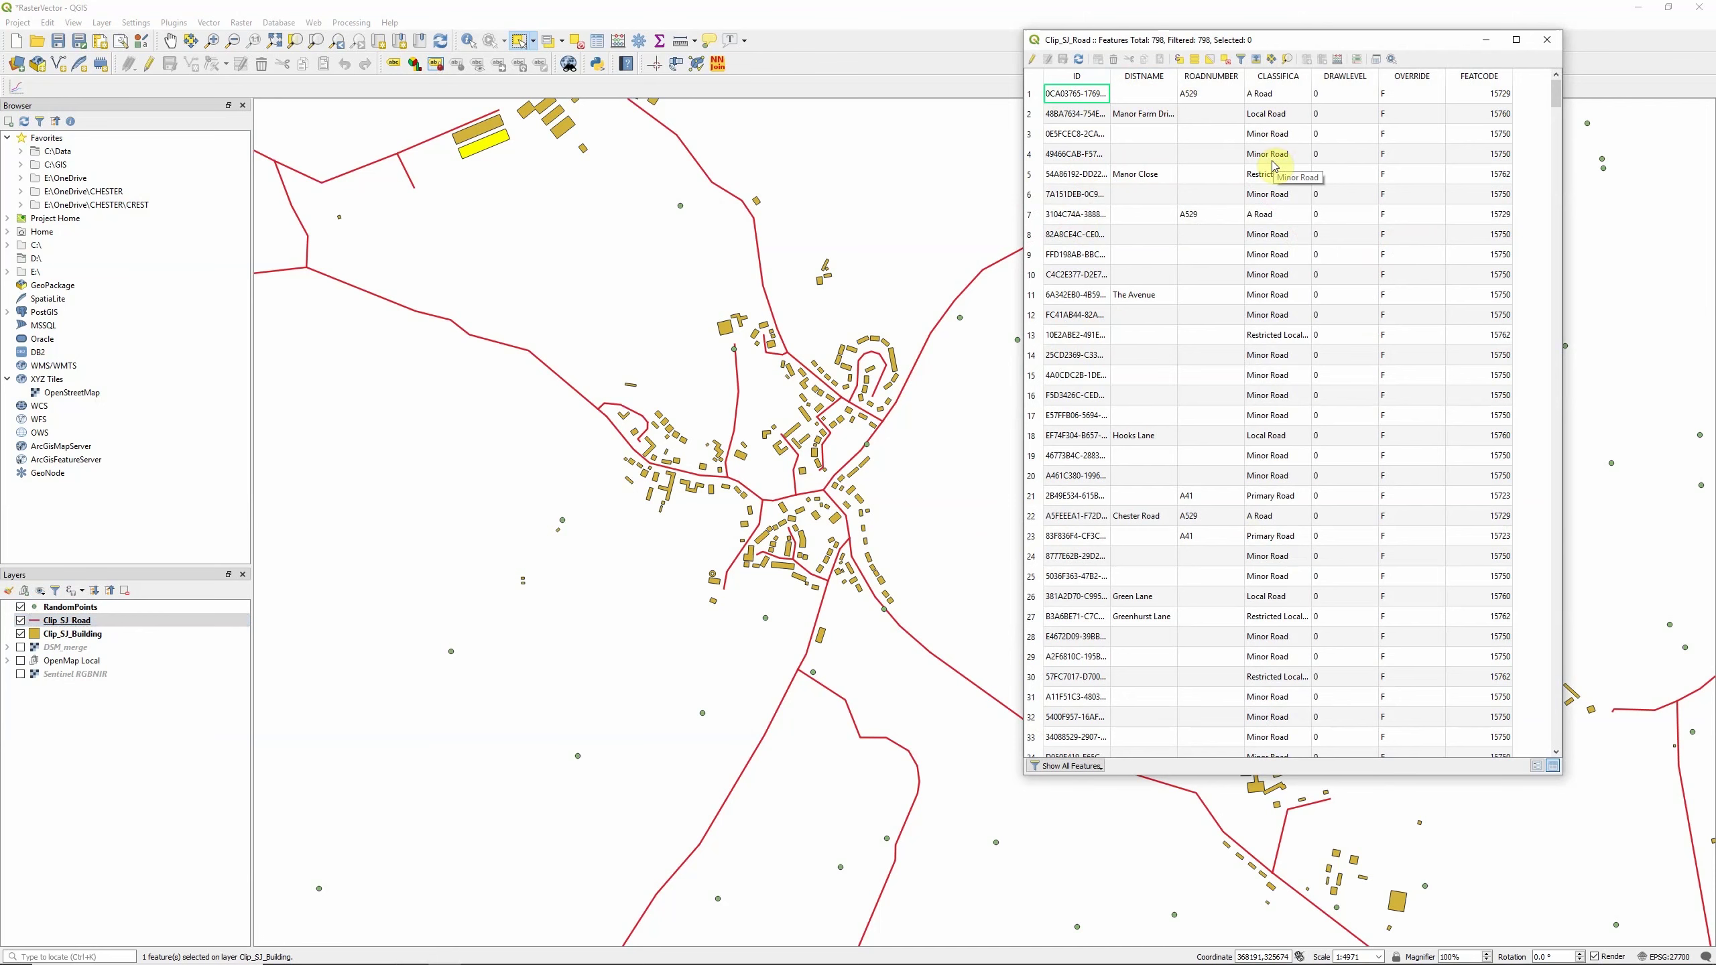
{"action": "left_click", "coordinate": [1547, 39]}
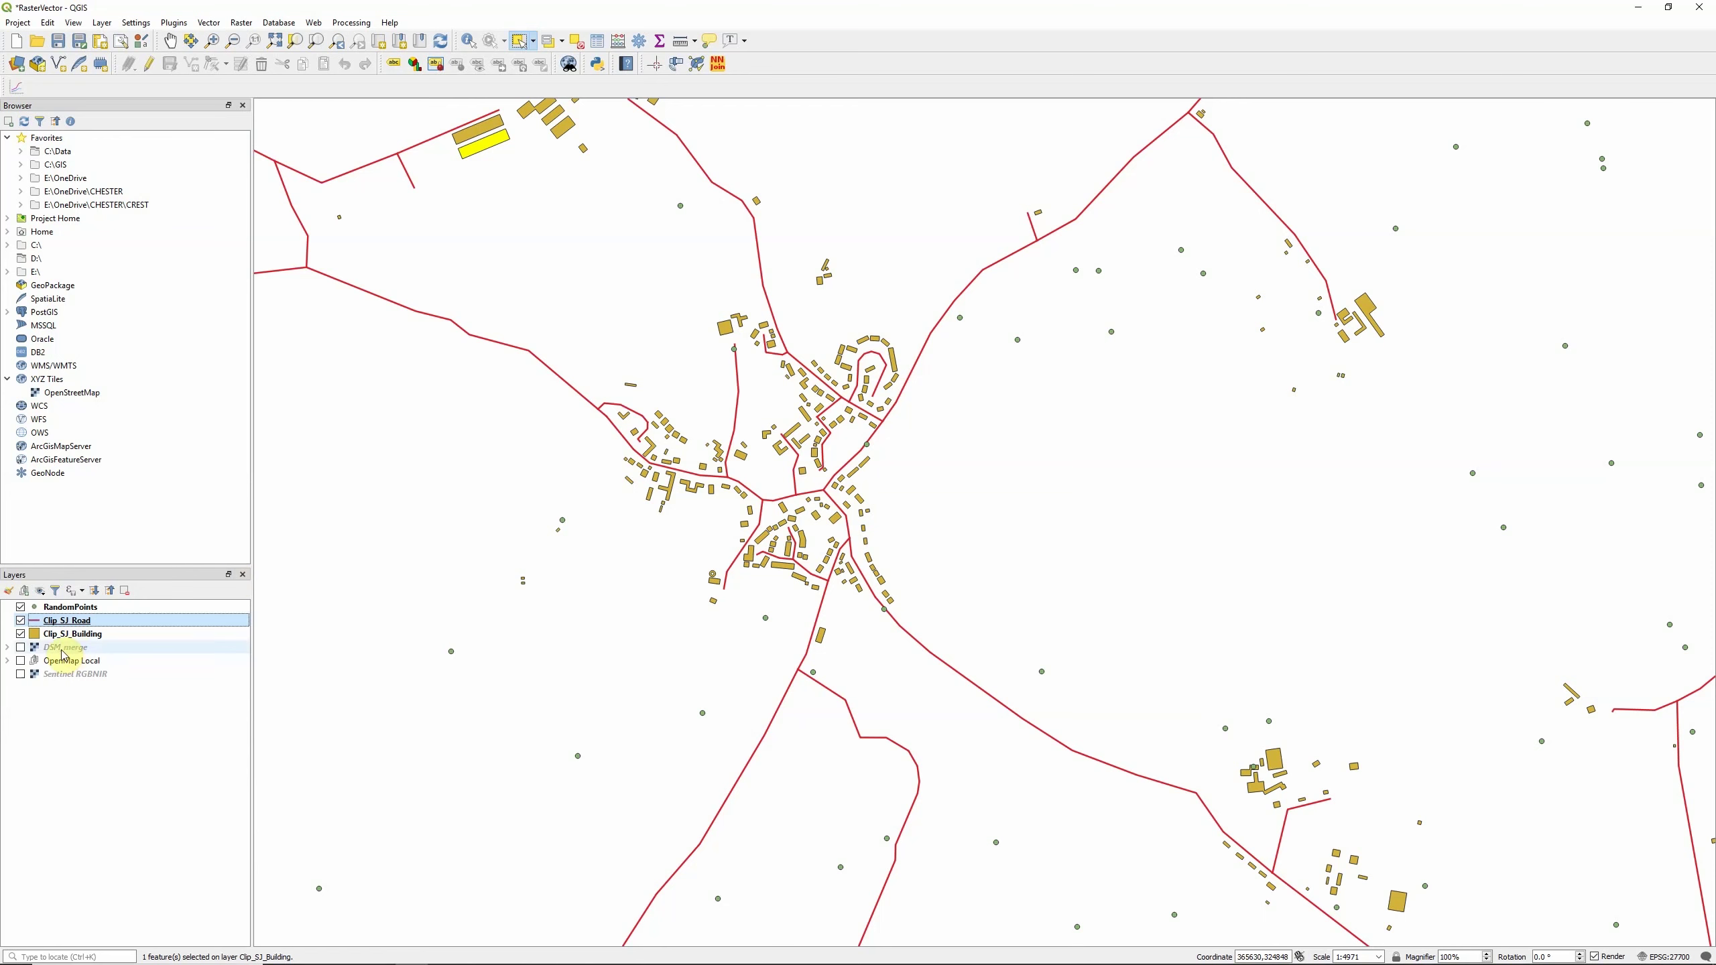
Switch off Clip_SJ_Building, Clip_SJ_Road and RandomPoints, and switch on OpenMap Local.
{"action": "left_click", "coordinate": [22, 634]}
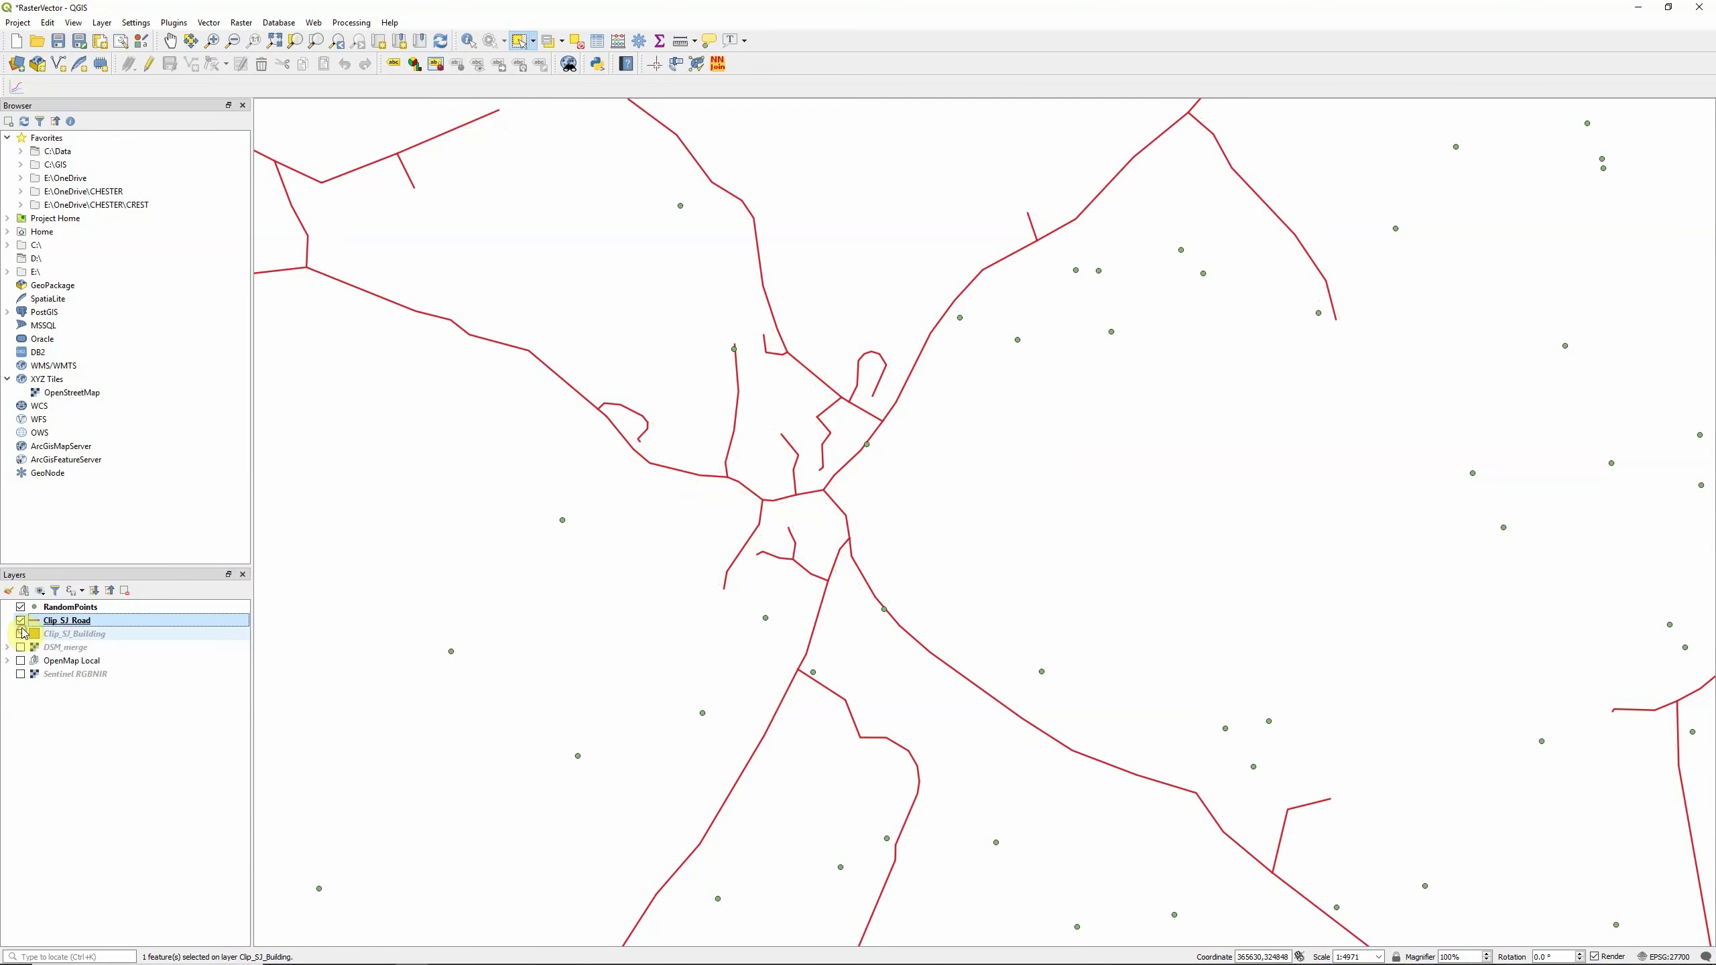
{"action": "left_click", "coordinate": [23, 621]}
{"action": "left_click", "coordinate": [23, 607]}
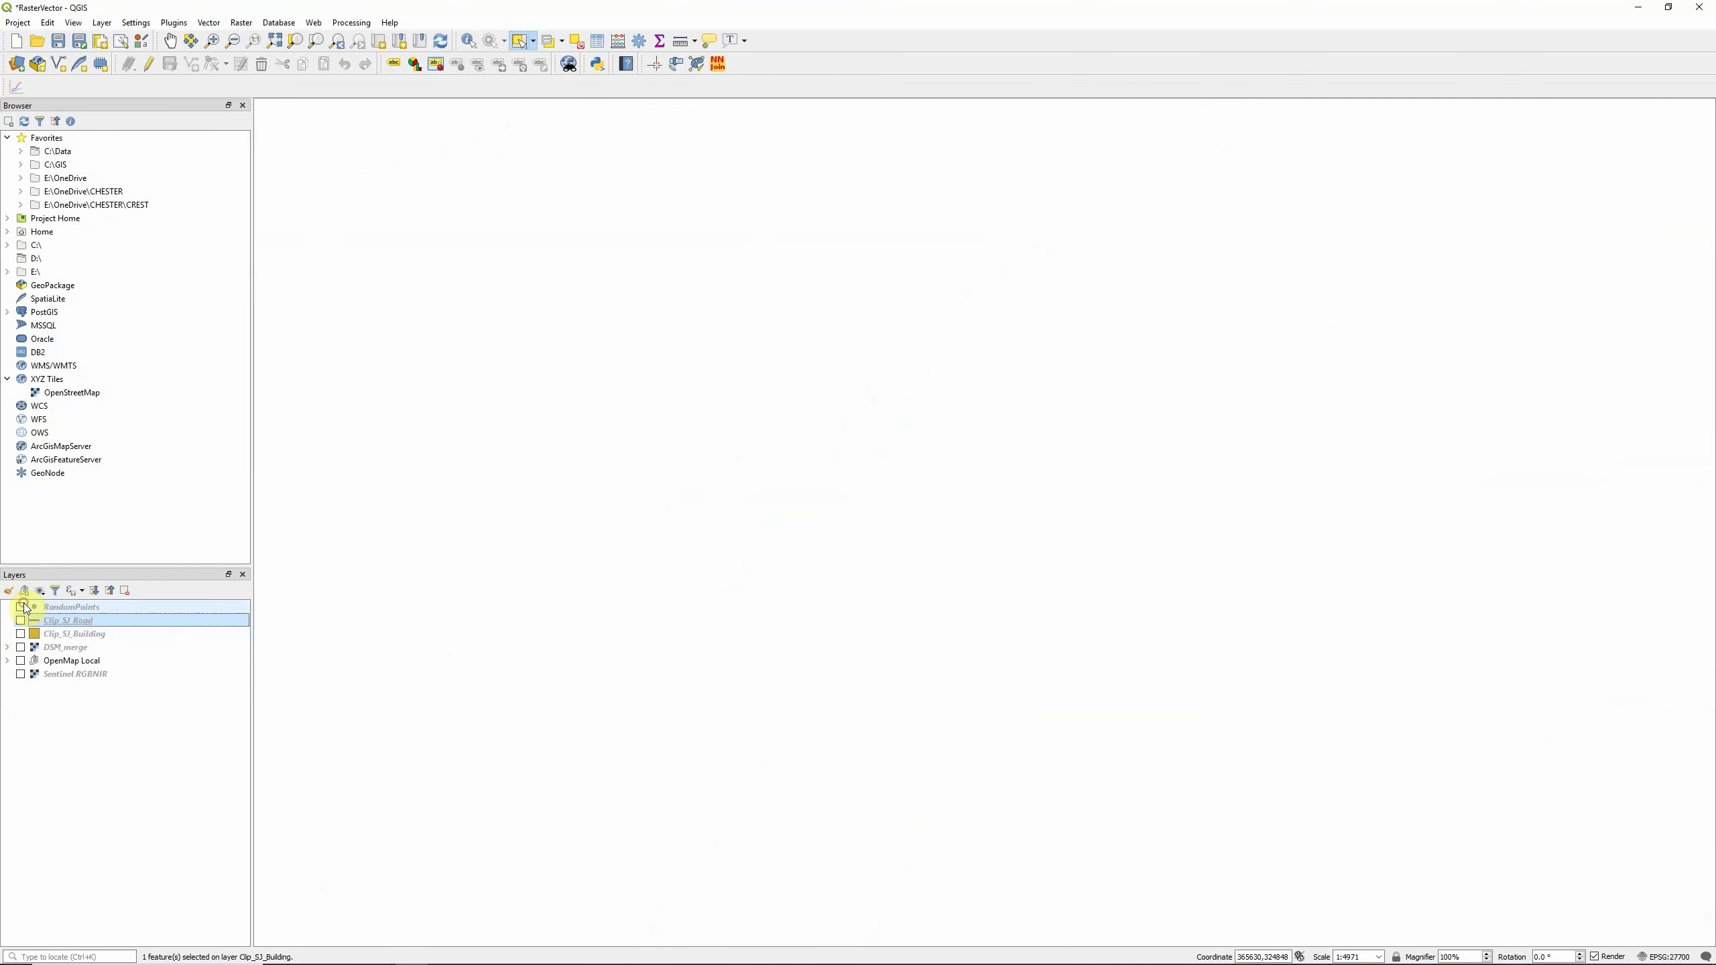
{"action": "left_click", "coordinate": [21, 661]}
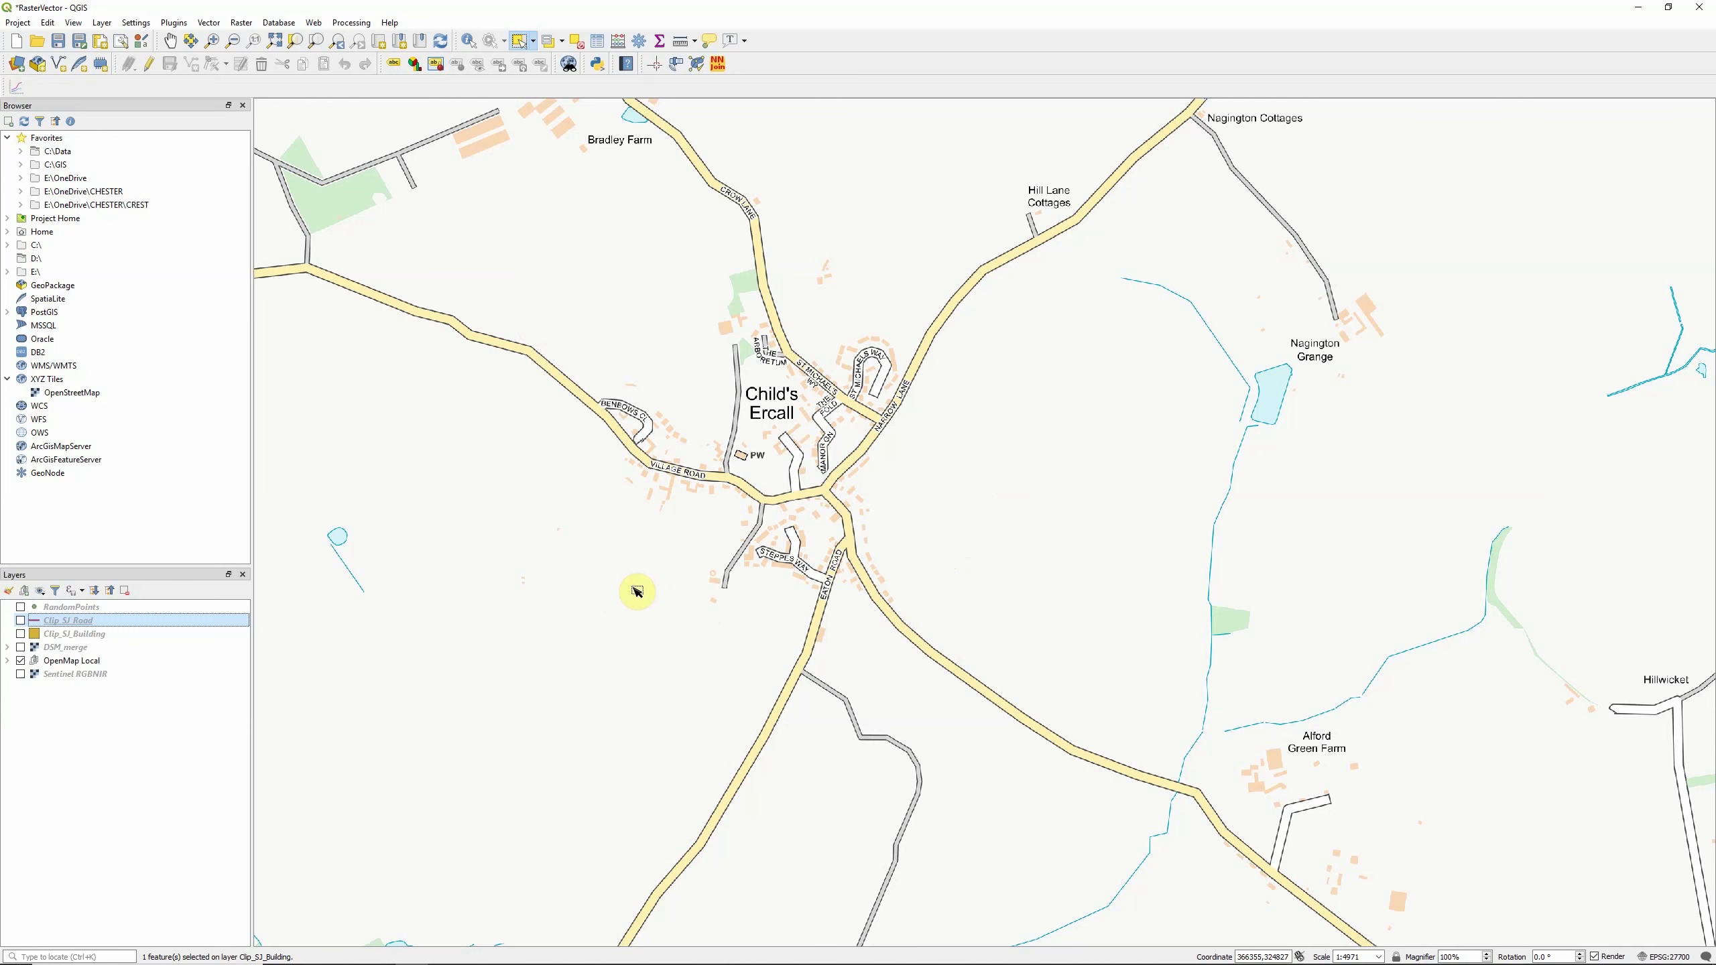
Expand the OpenMap Local group and briefly toggle the SJ62SW tile off and on.
{"action": "right_click", "coordinate": [50, 662]}
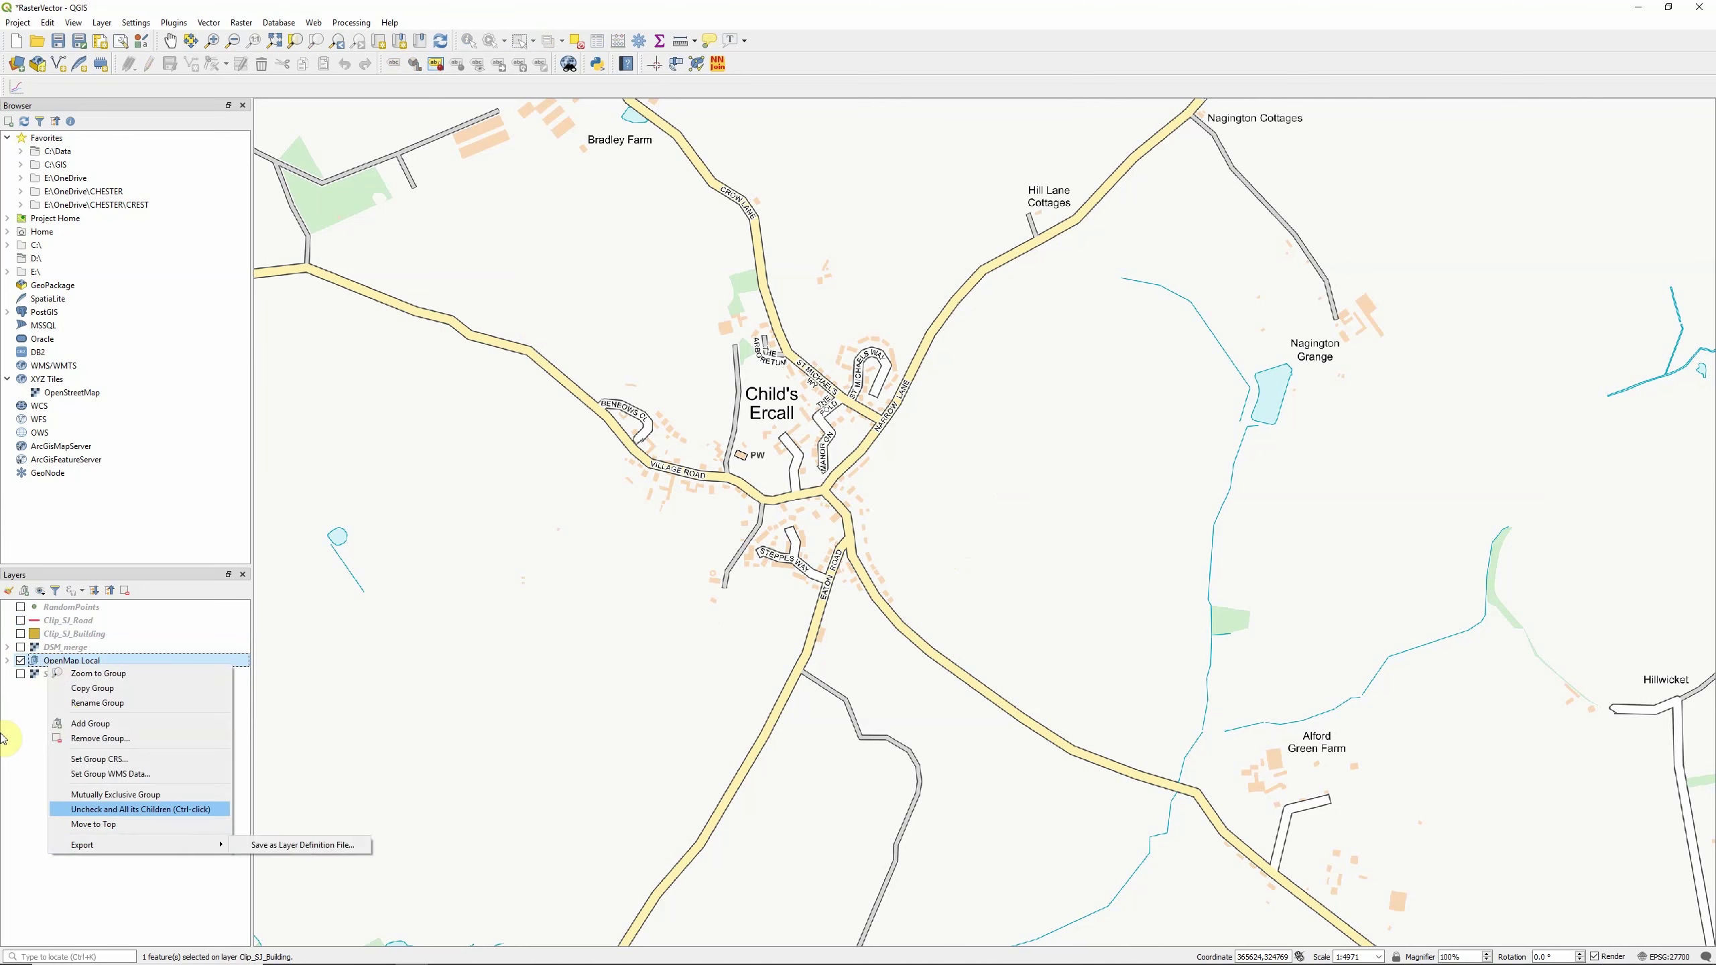
{"action": "left_click", "coordinate": [8, 661]}
{"action": "left_click", "coordinate": [8, 661]}
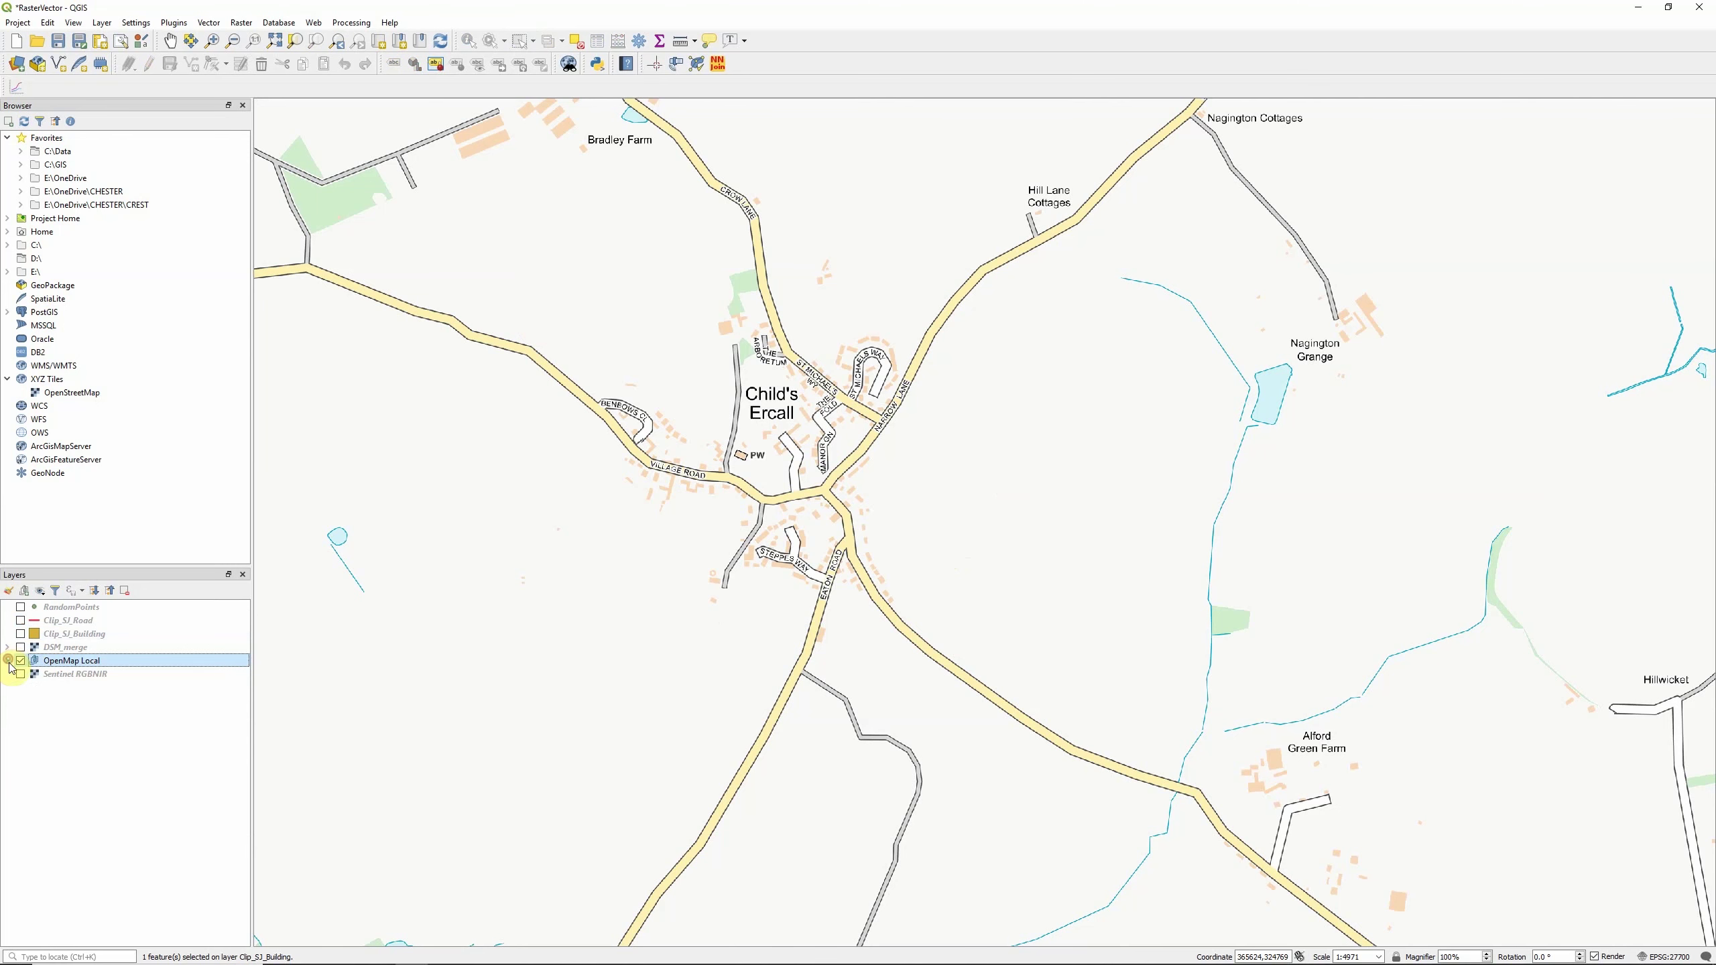
{"action": "left_click", "coordinate": [8, 661]}
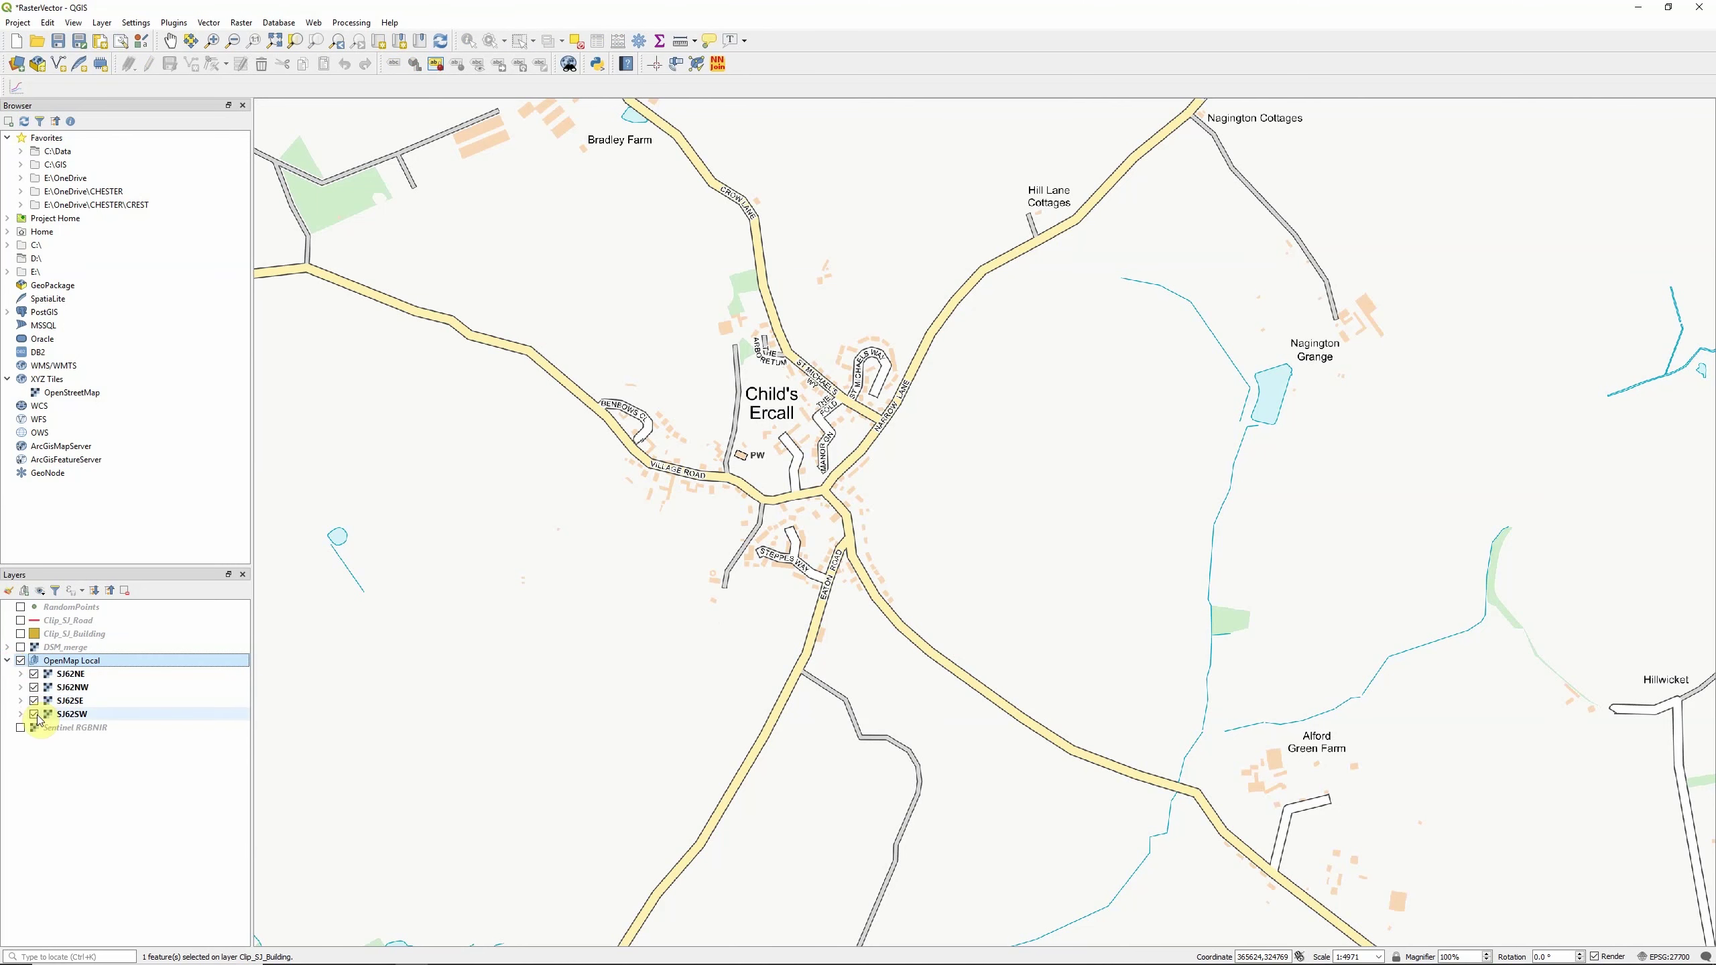
{"action": "left_click", "coordinate": [33, 713]}
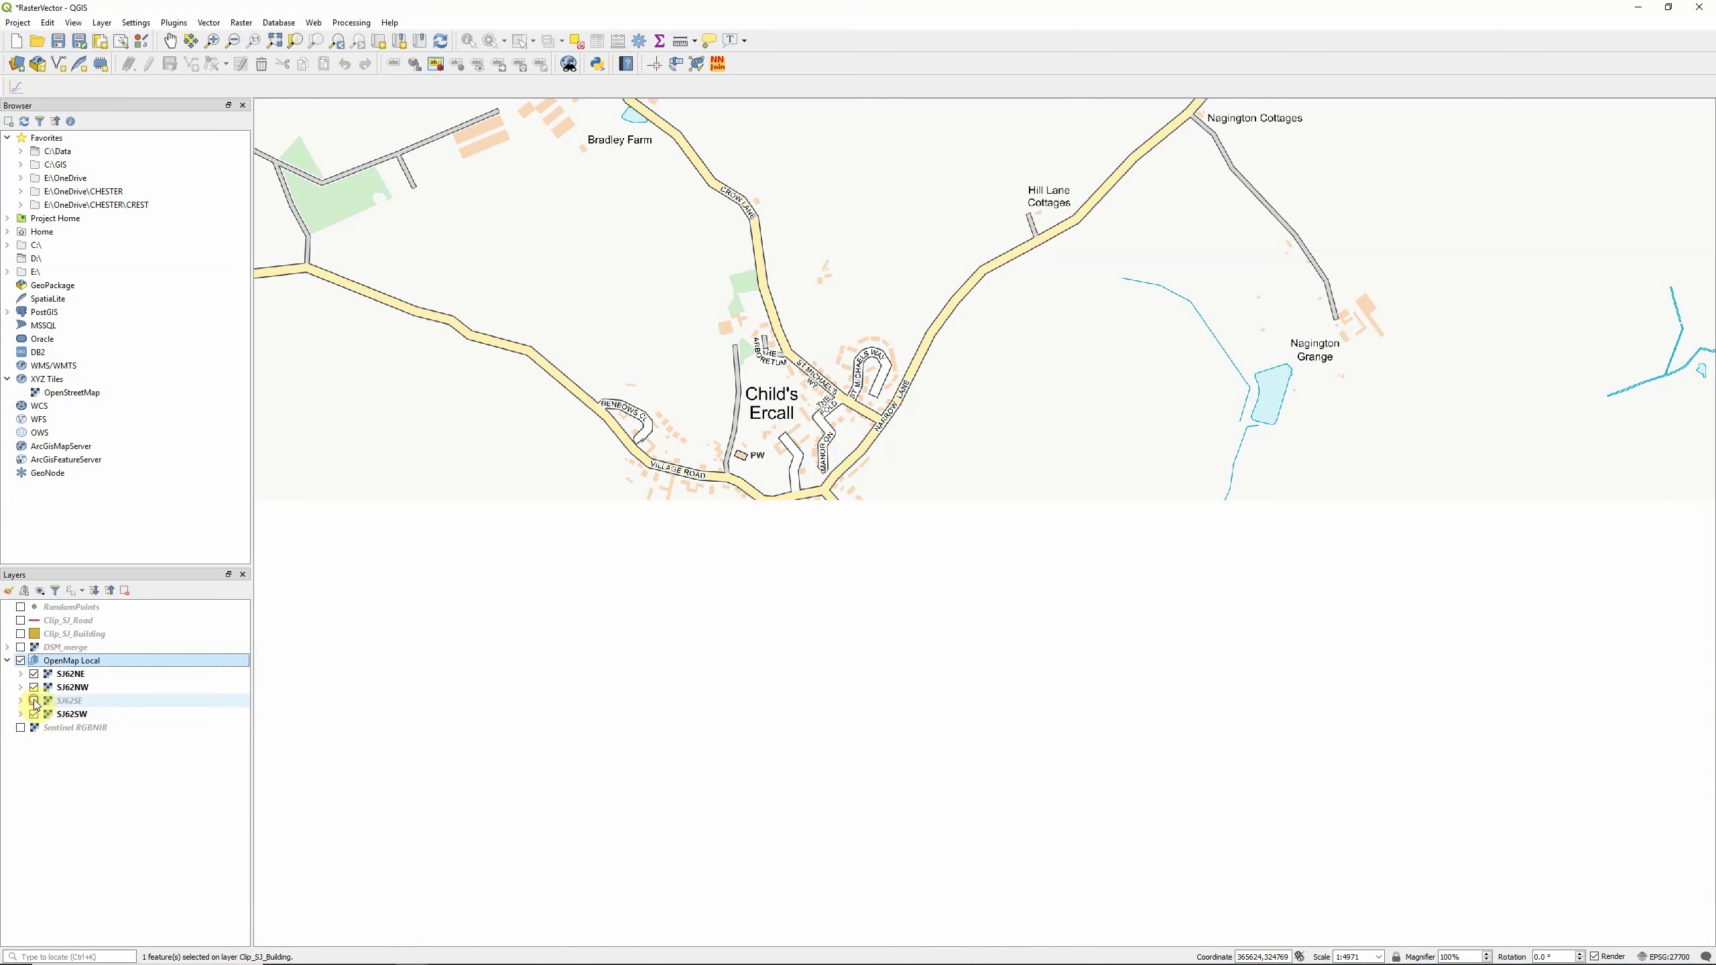
{"action": "left_click", "coordinate": [34, 714]}
Give the SJ62SE tile brightness -10, saturation 34 and By lightness greyscale, and apply it.
{"action": "right_click", "coordinate": [61, 705]}
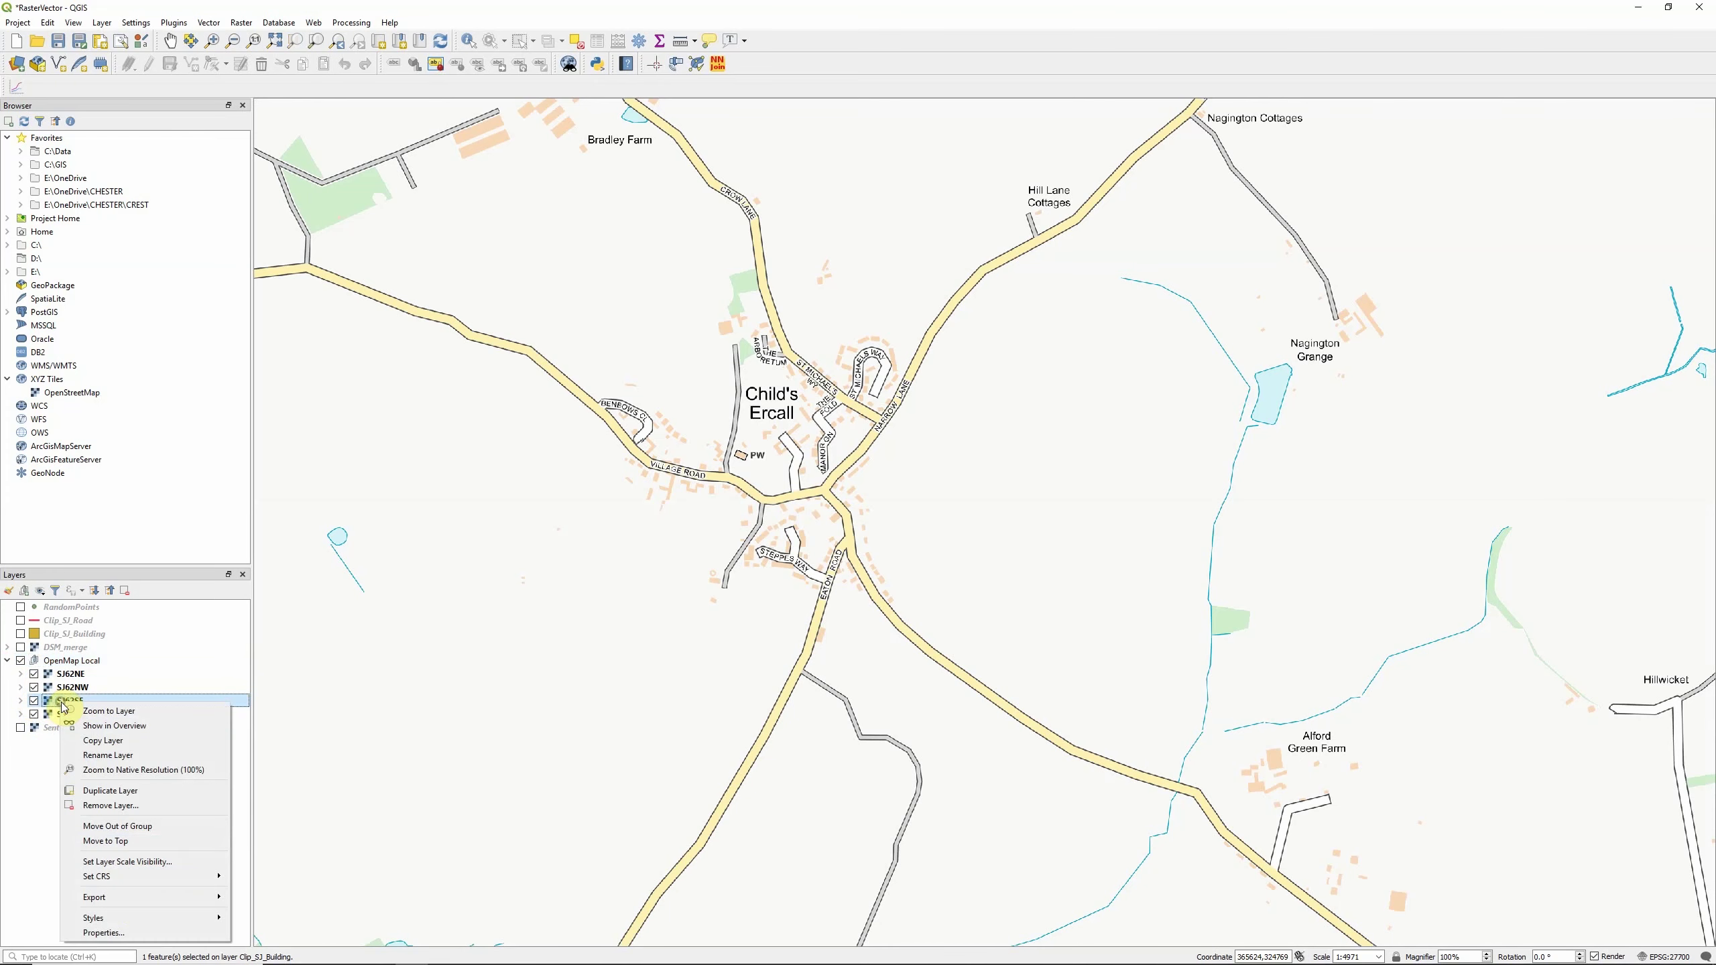
{"action": "left_click", "coordinate": [128, 928]}
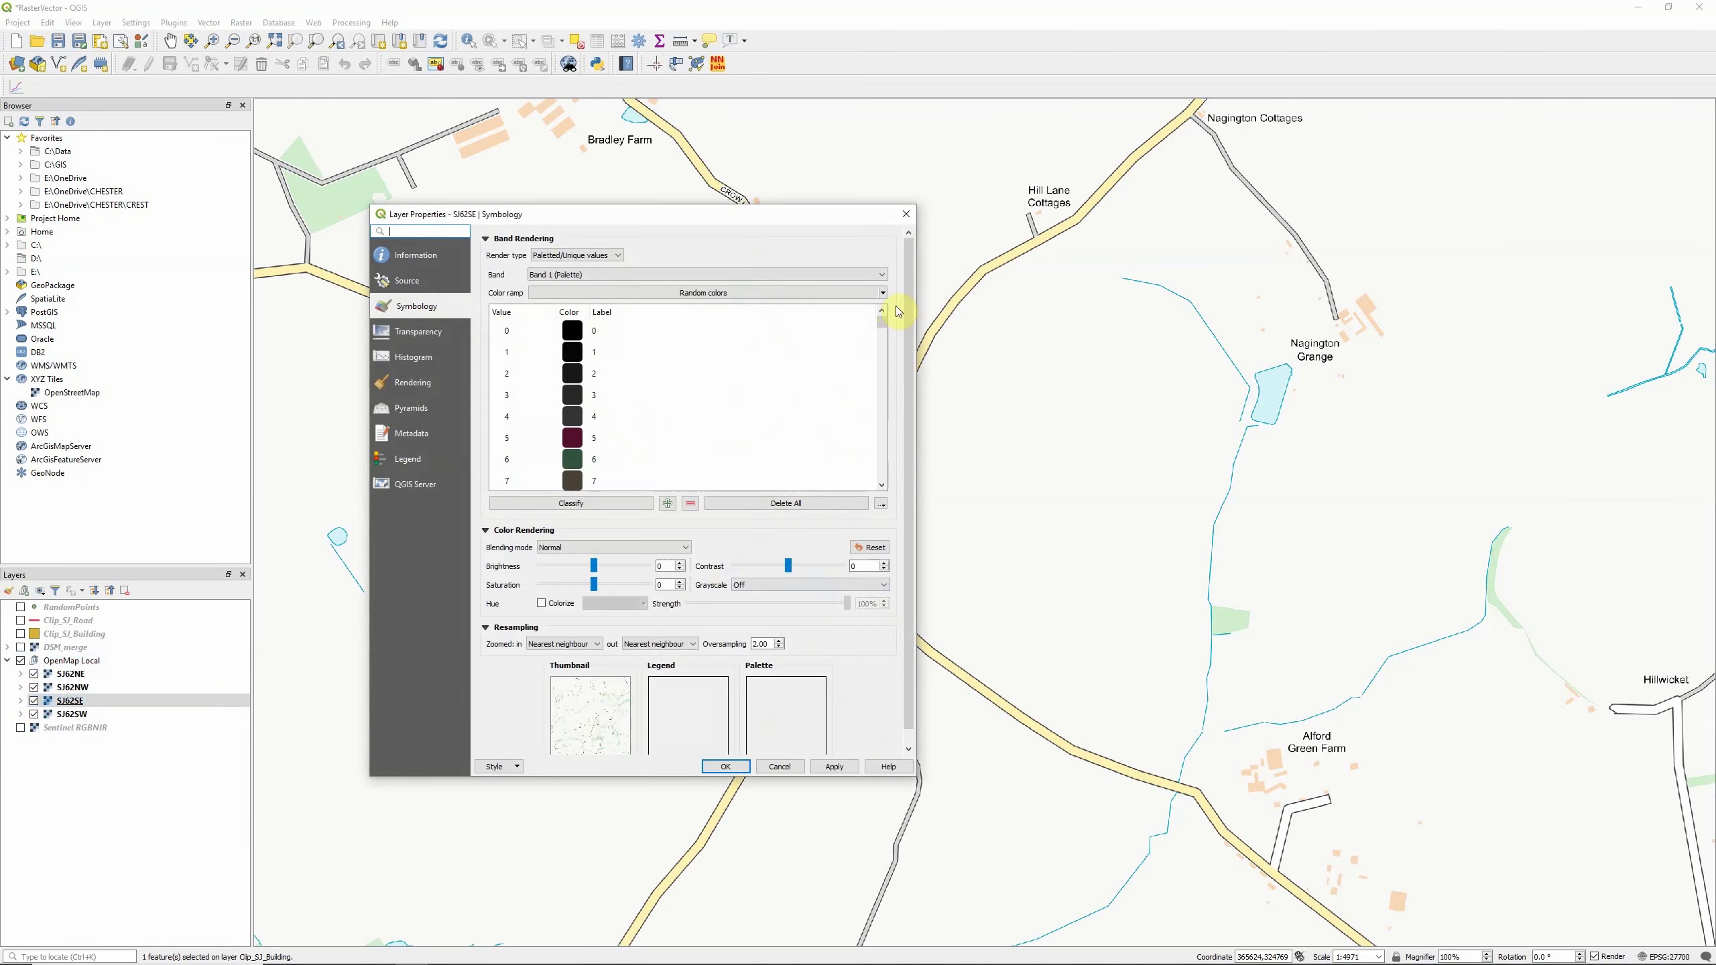
{"action": "scroll", "coordinate": [895, 305], "scroll_direction": "down", "scroll_amount": 1}
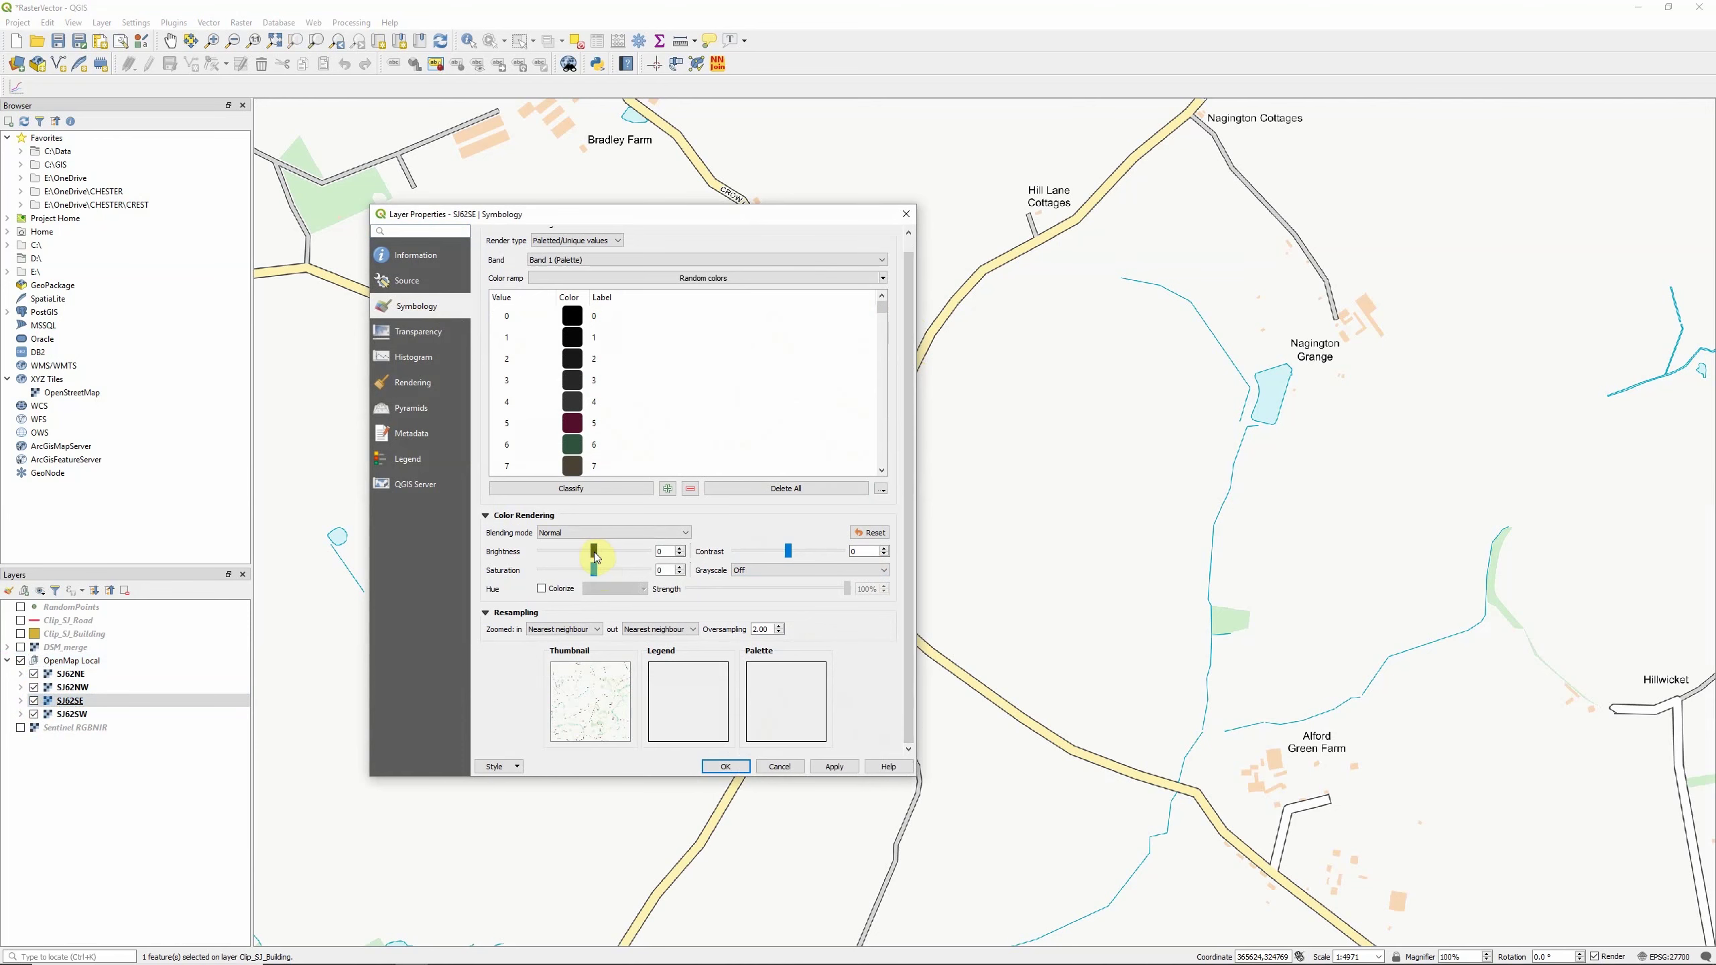
{"action": "left_click_drag", "start_coordinate": [594, 551], "coordinate": [613, 550]}
{"action": "left_click", "coordinate": [828, 766]}
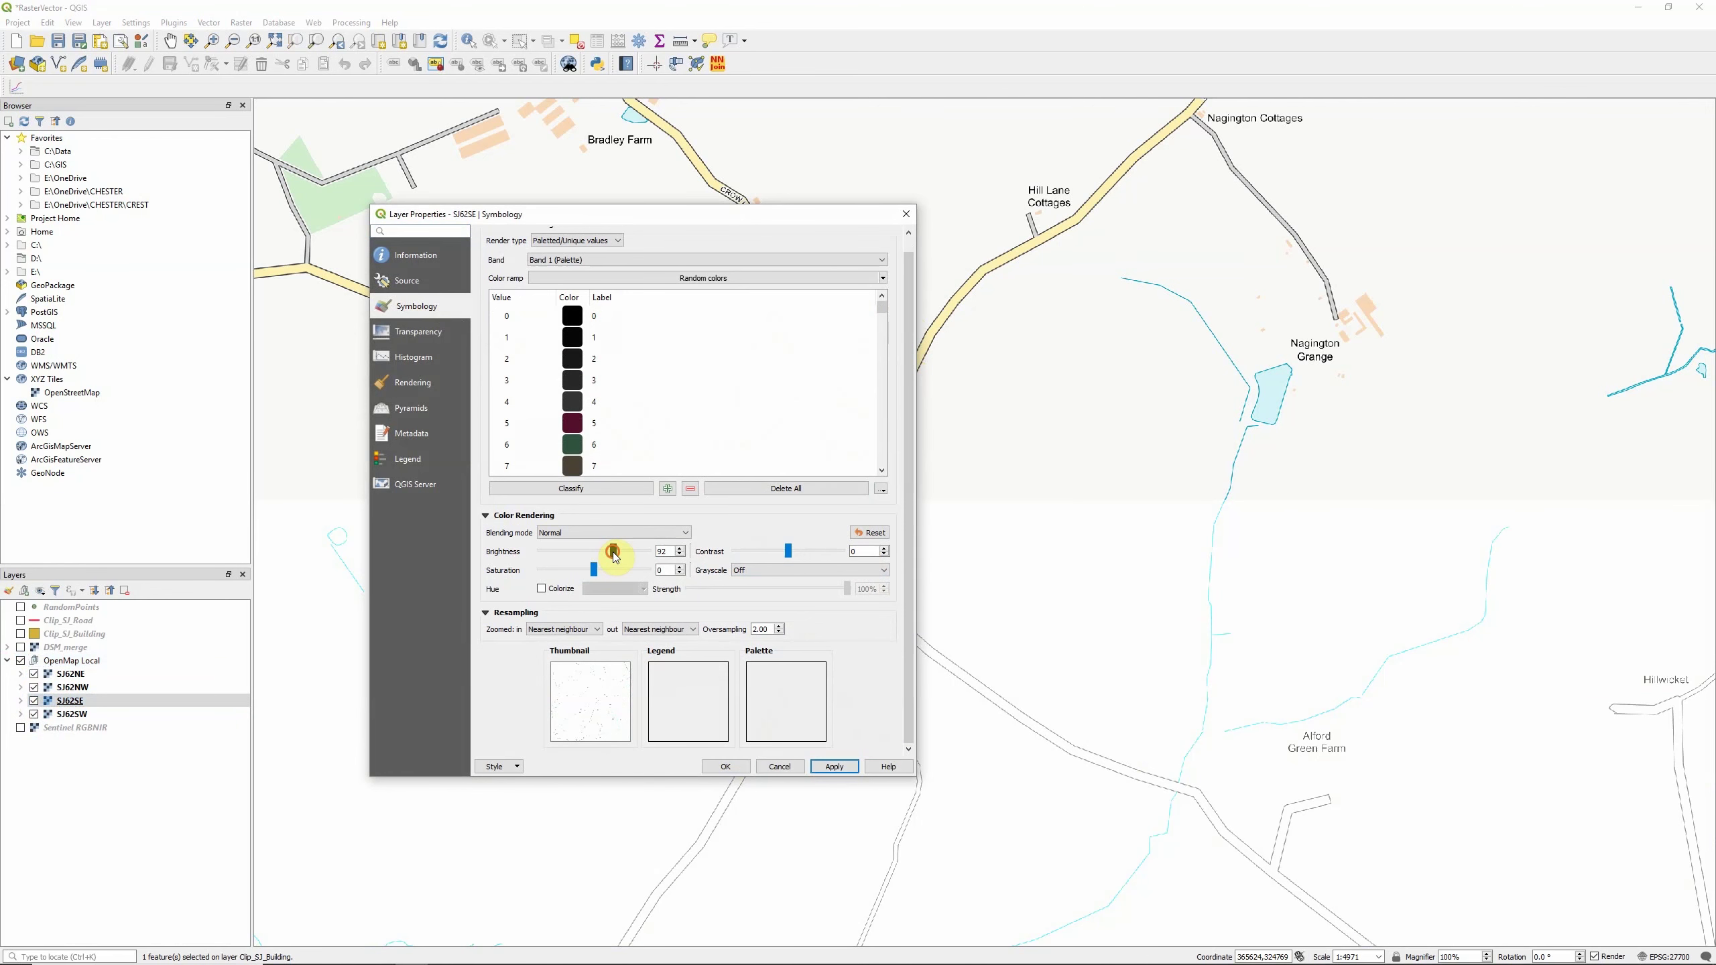
{"action": "mouse_move", "coordinate": [612, 551]}
{"action": "left_mouse_down"}
{"action": "mouse_move", "coordinate": [591, 551]}
{"action": "mouse_move", "coordinate": [612, 569]}
{"action": "left_mouse_up"}
{"action": "left_click", "coordinate": [835, 766]}
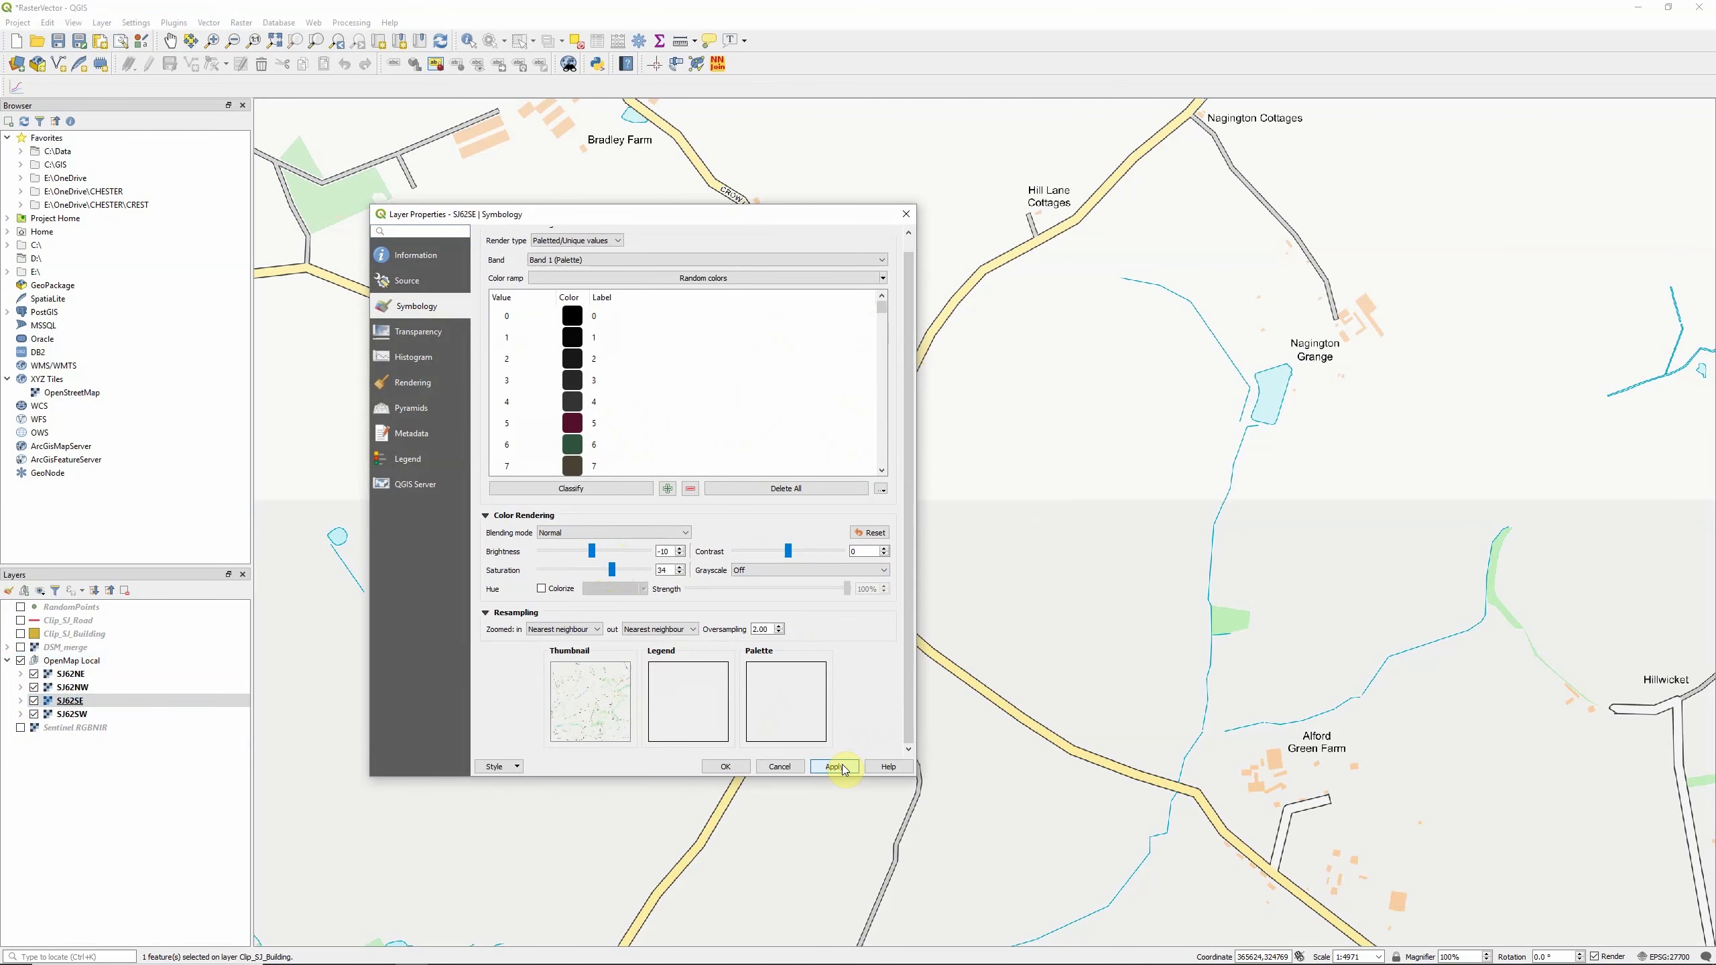
{"action": "left_click", "coordinate": [808, 568]}
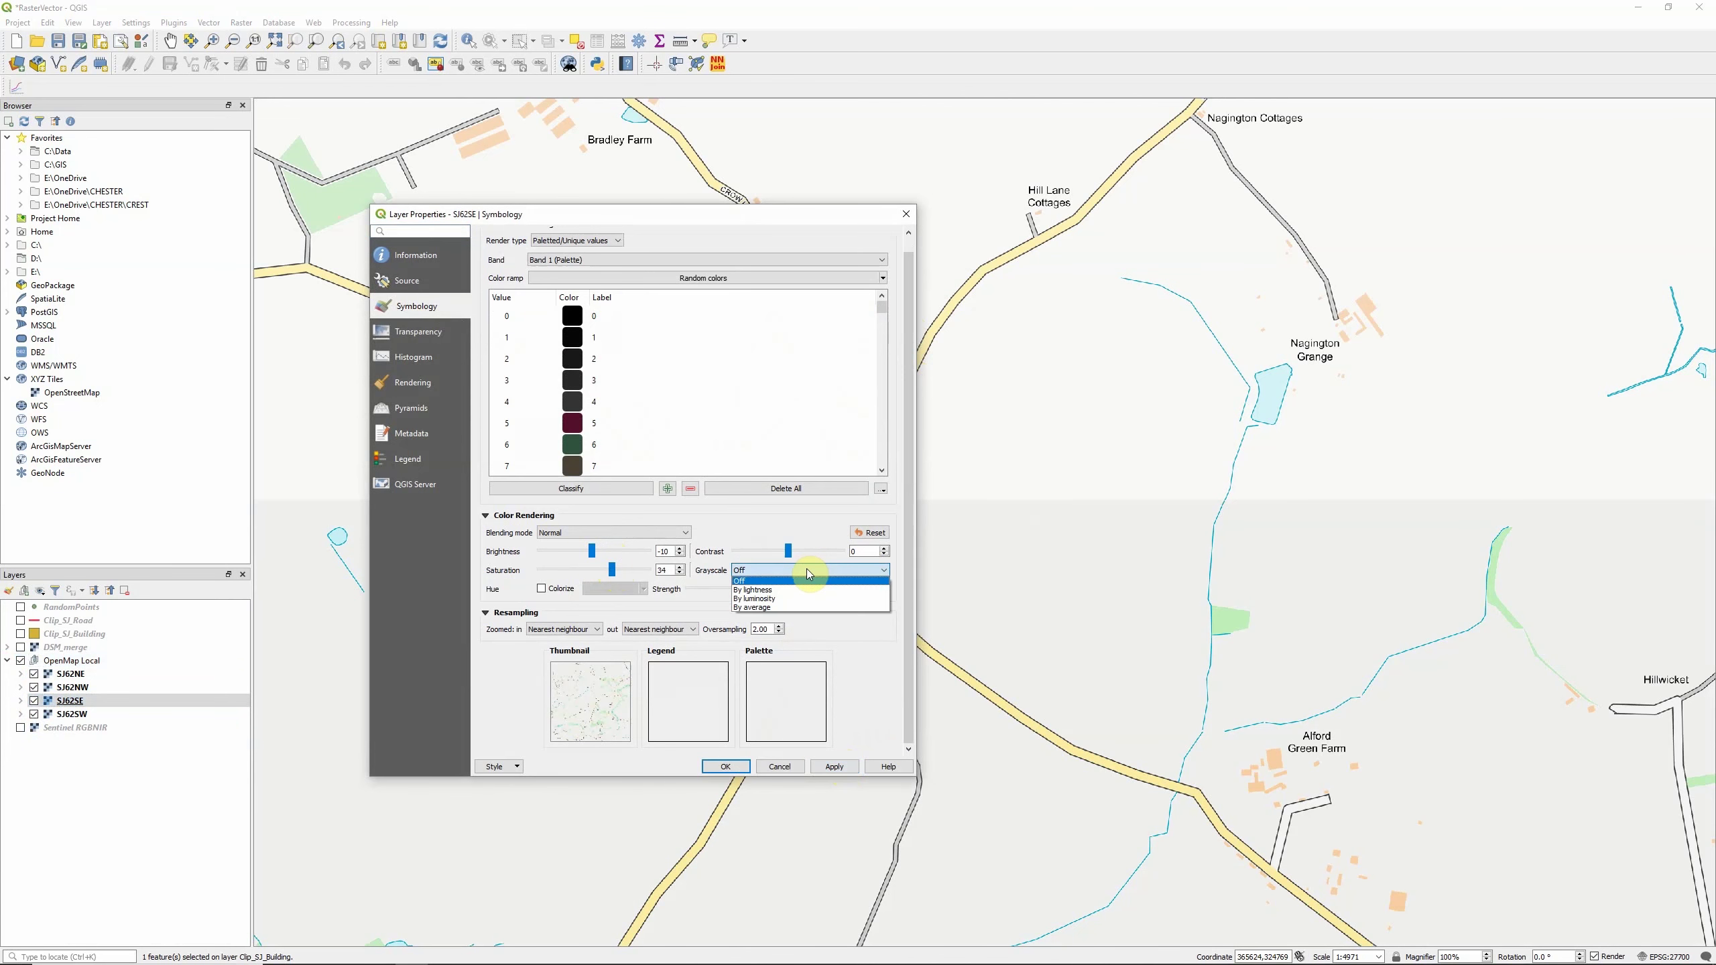
{"action": "left_click", "coordinate": [754, 589]}
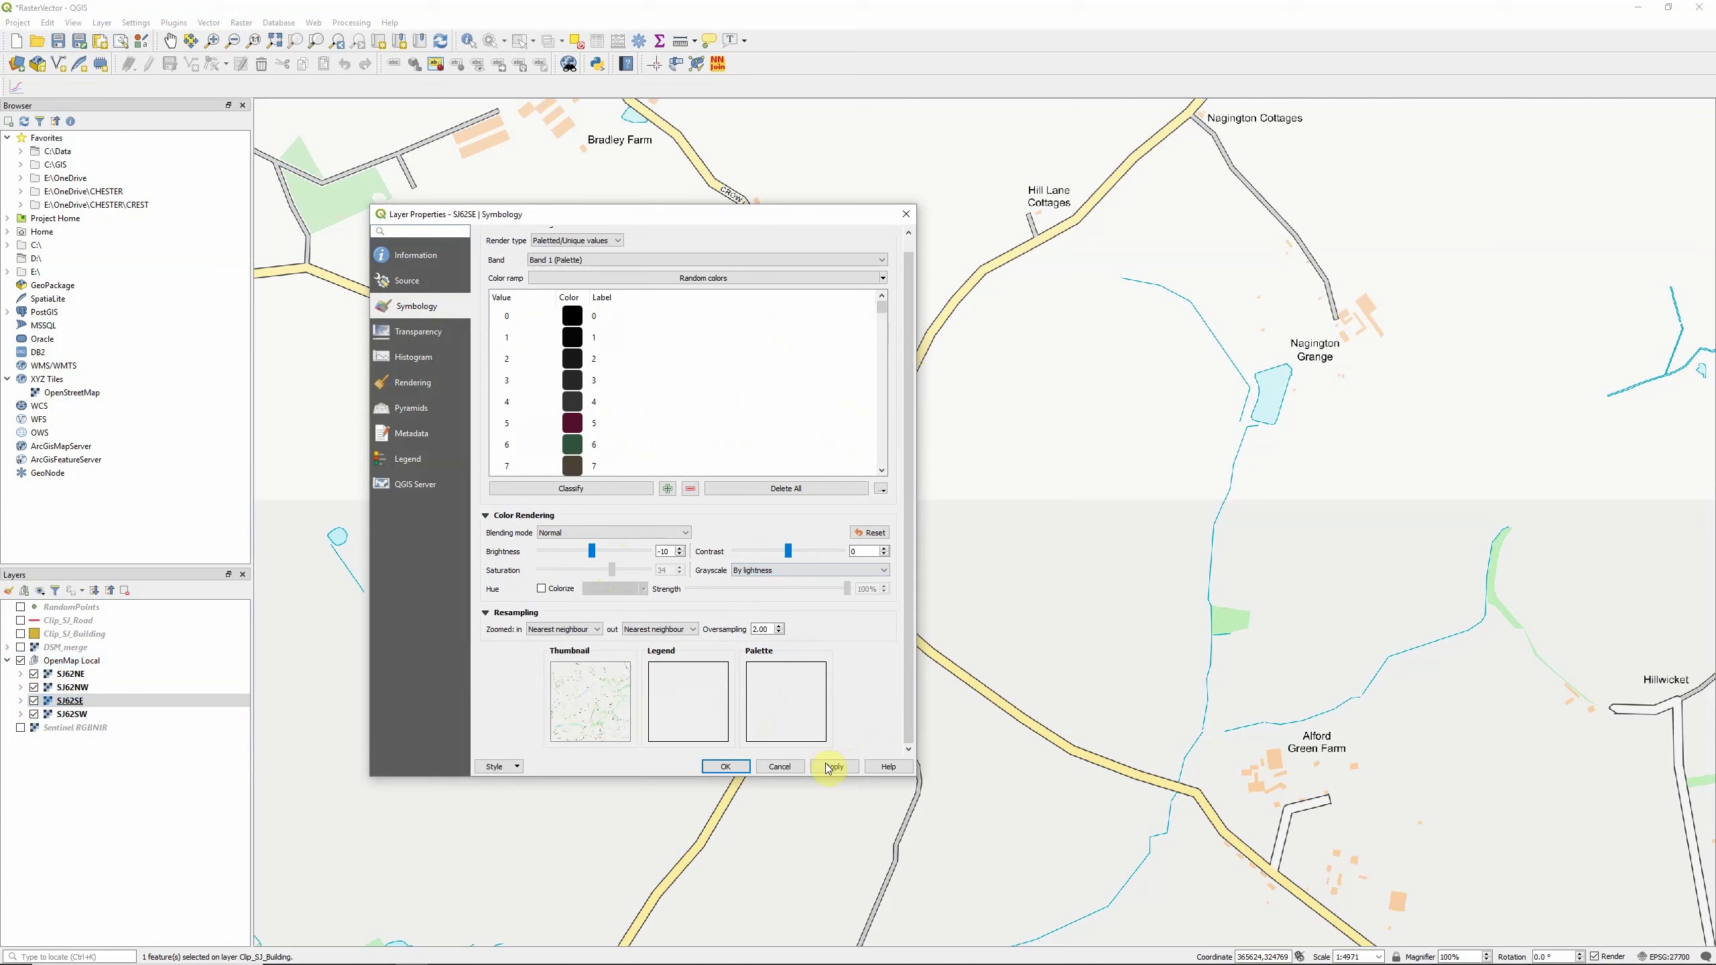
{"action": "left_click", "coordinate": [833, 766]}
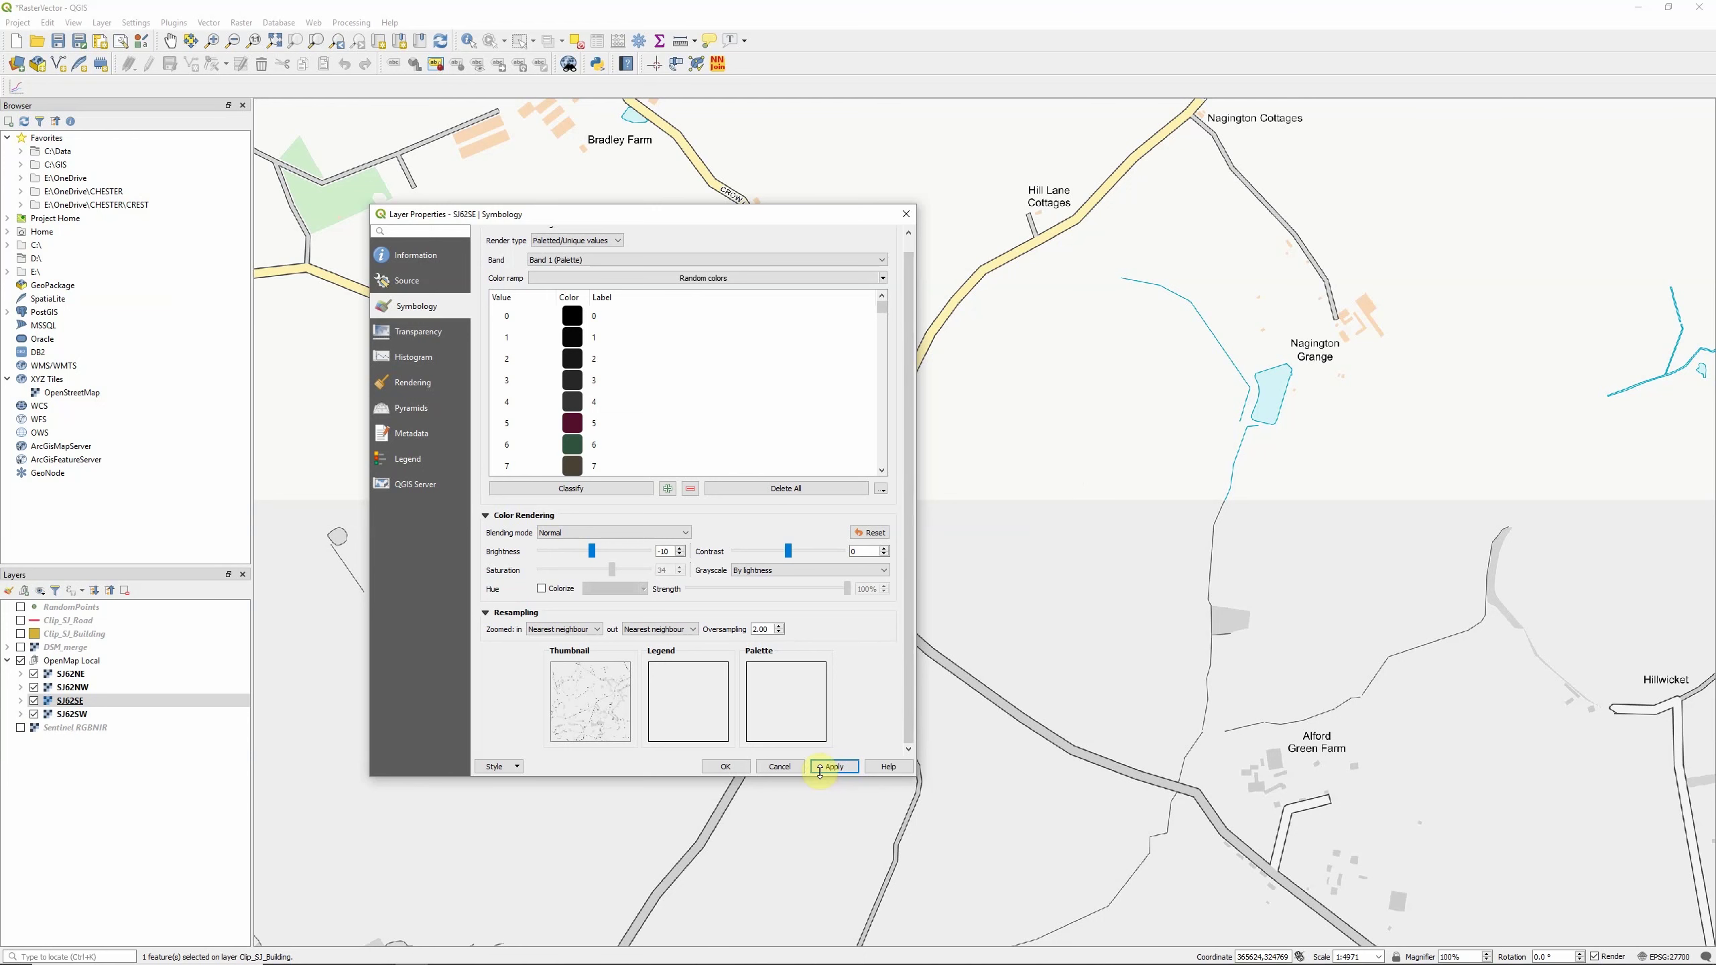
Close the SJ62SE properties, collapse and hide OpenMap Local, and show the DSM_merge raster.
{"action": "left_click", "coordinate": [776, 767]}
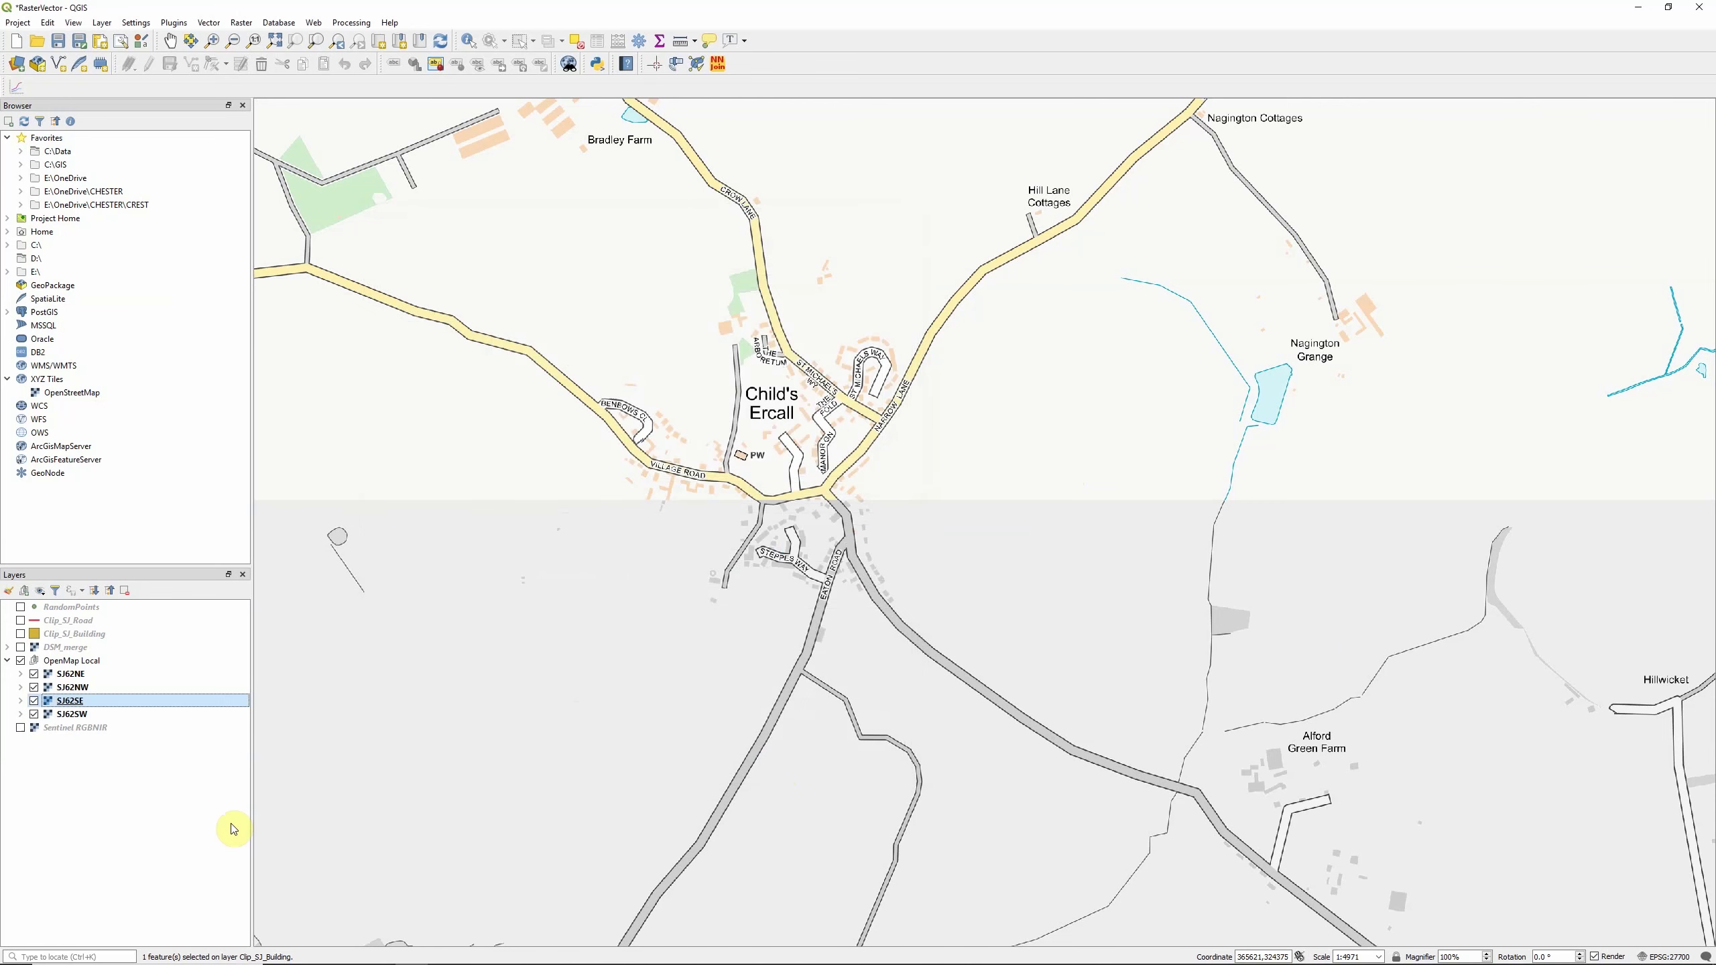
{"action": "left_click", "coordinate": [7, 660]}
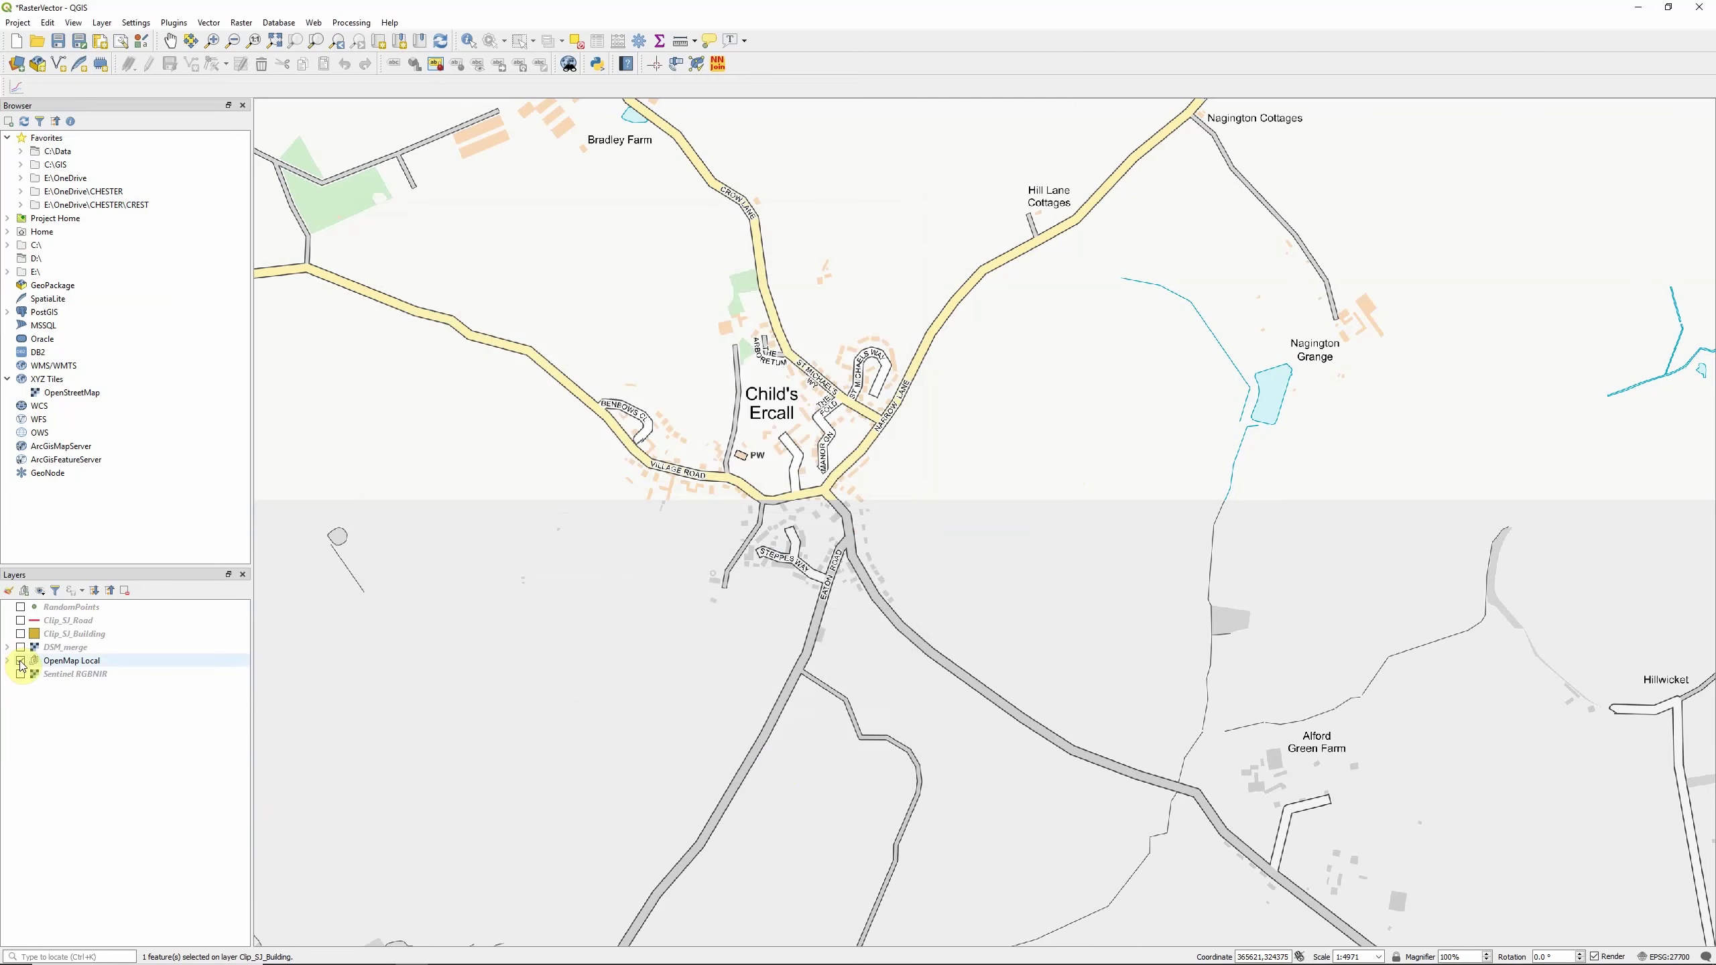
{"action": "left_click", "coordinate": [20, 660]}
{"action": "left_click", "coordinate": [20, 647]}
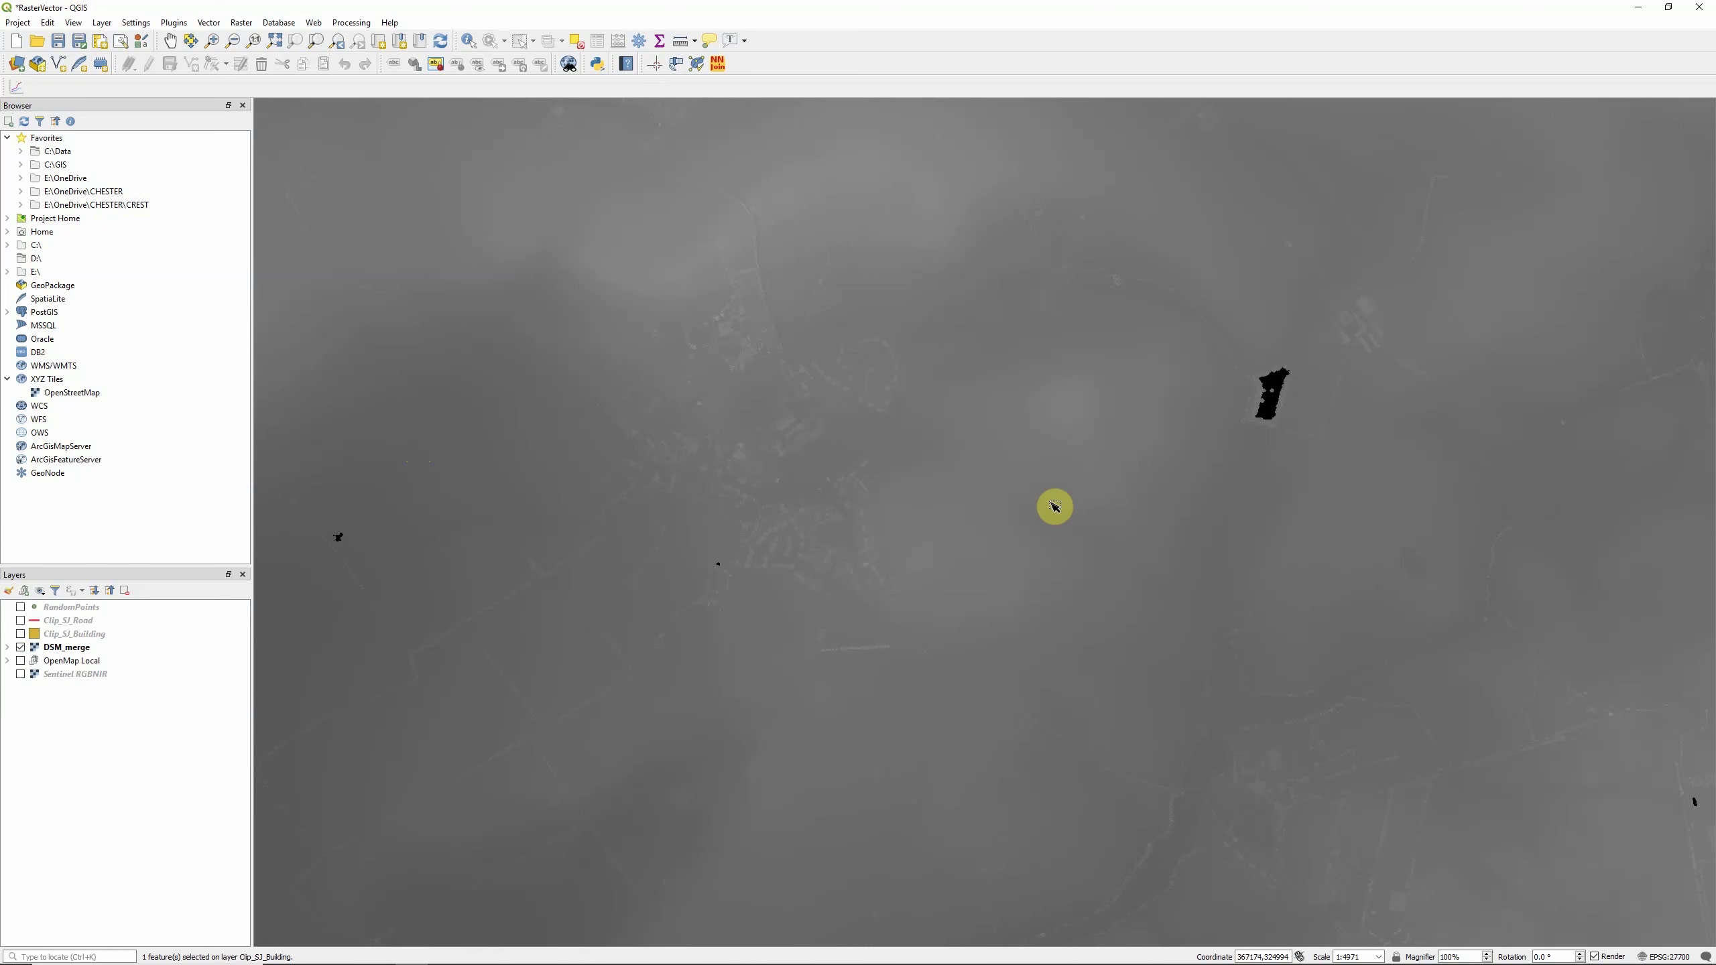
Toggle the building layer on and off, zoom into the DSM, and dismiss the warning messages.
{"action": "left_click", "coordinate": [20, 634]}
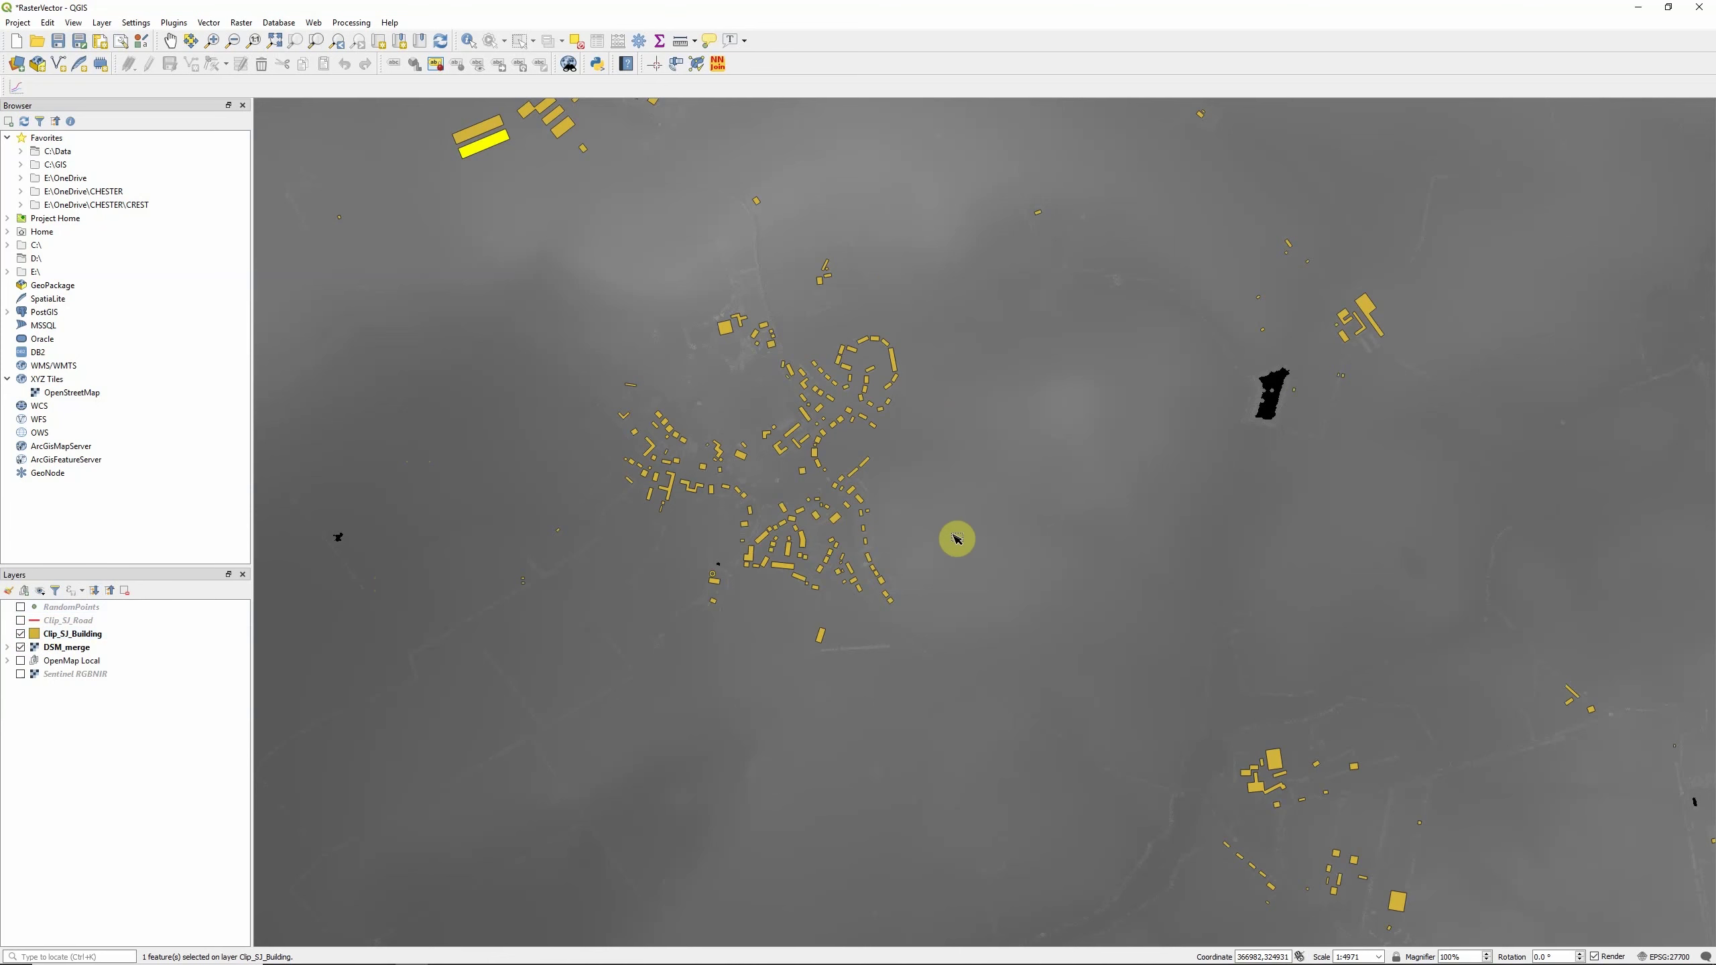
{"action": "left_click", "coordinate": [20, 634]}
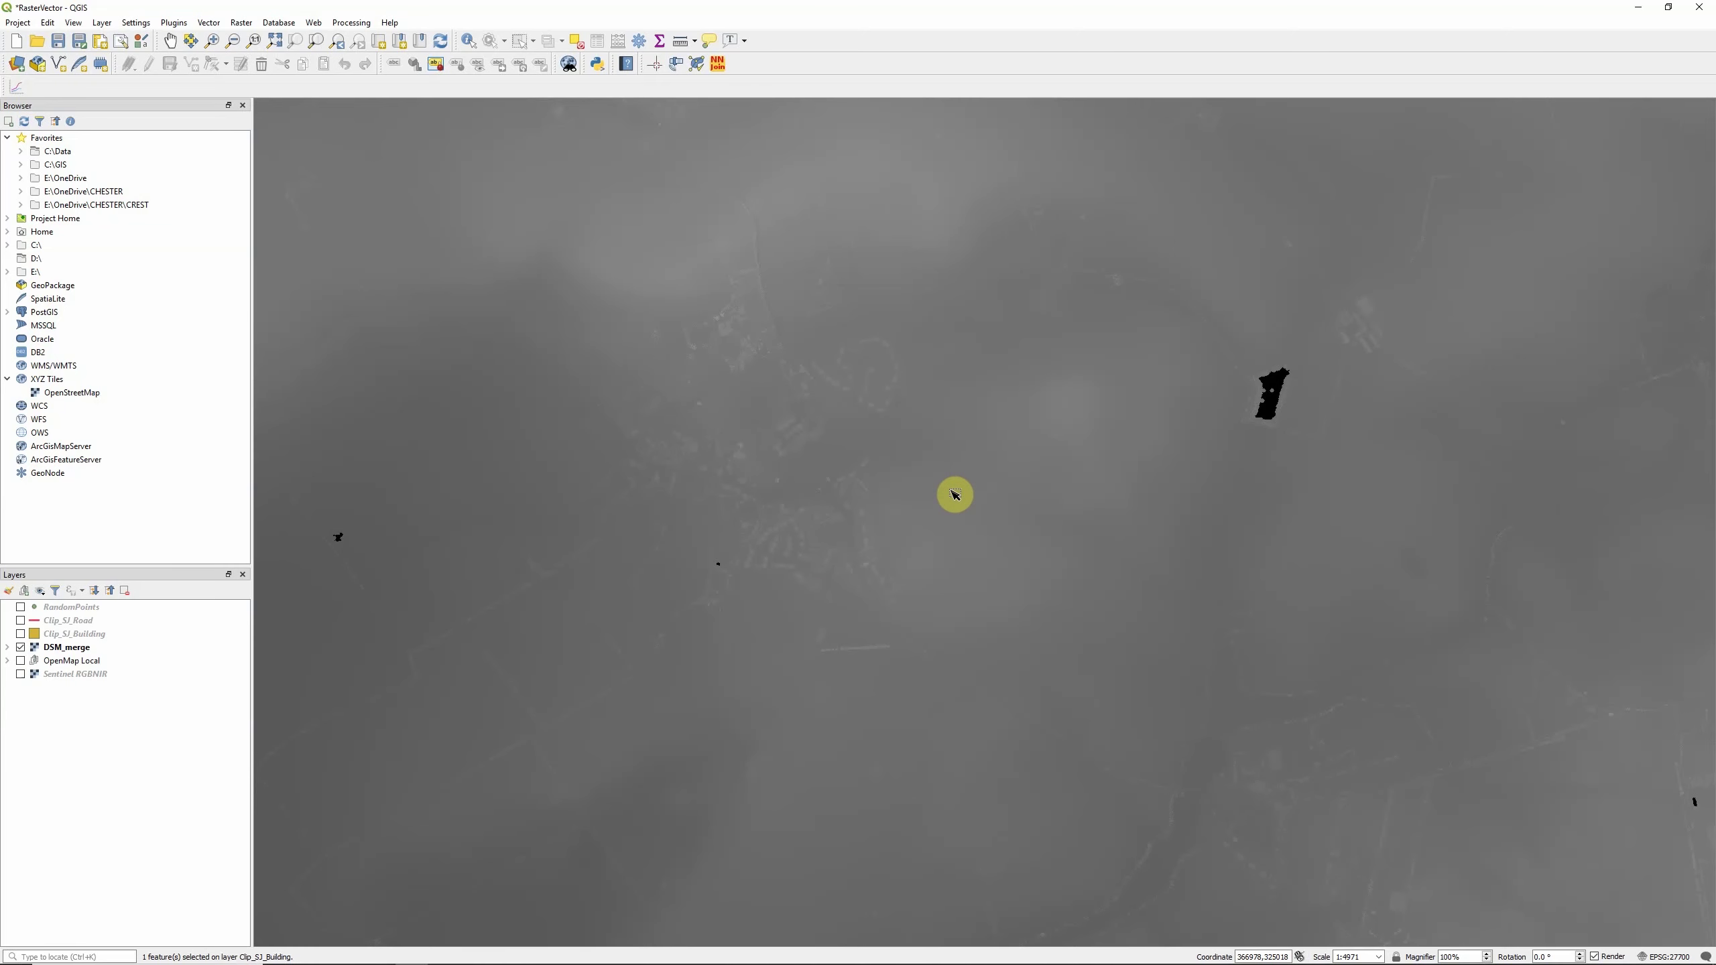
{"action": "scroll", "coordinate": [973, 539], "scroll_direction": "up", "scroll_amount": 1}
{"action": "left_click", "coordinate": [959, 520]}
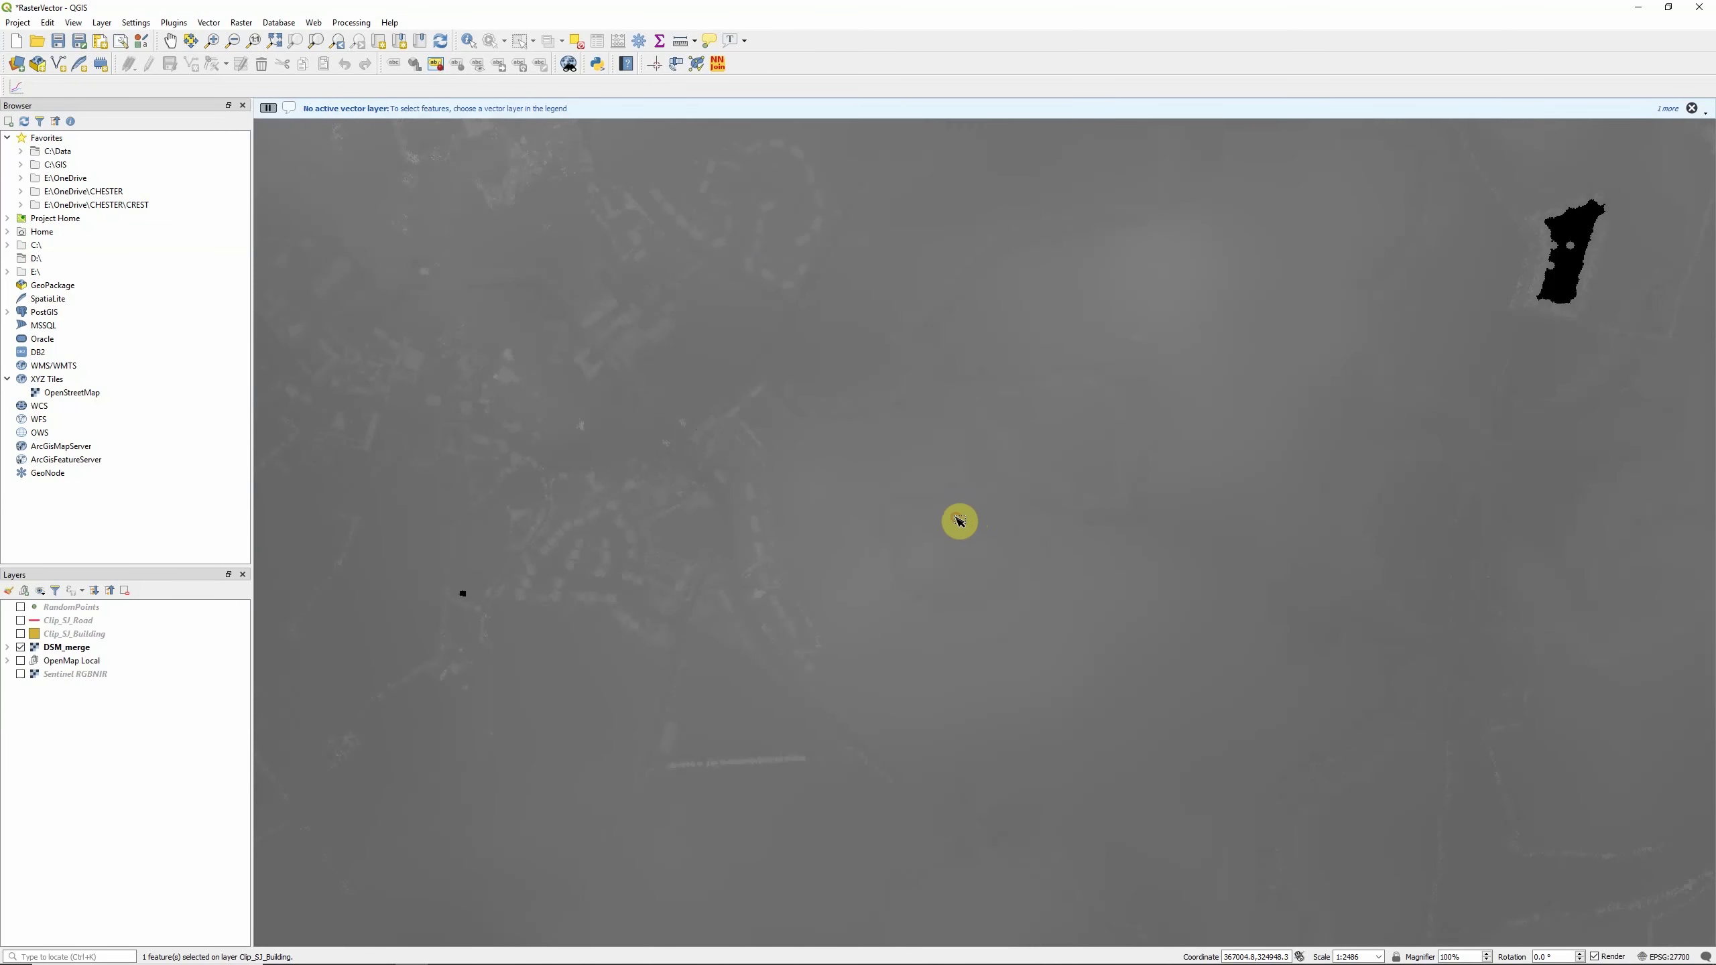
{"action": "left_click", "coordinate": [1692, 107]}
{"action": "left_click", "coordinate": [1691, 108]}
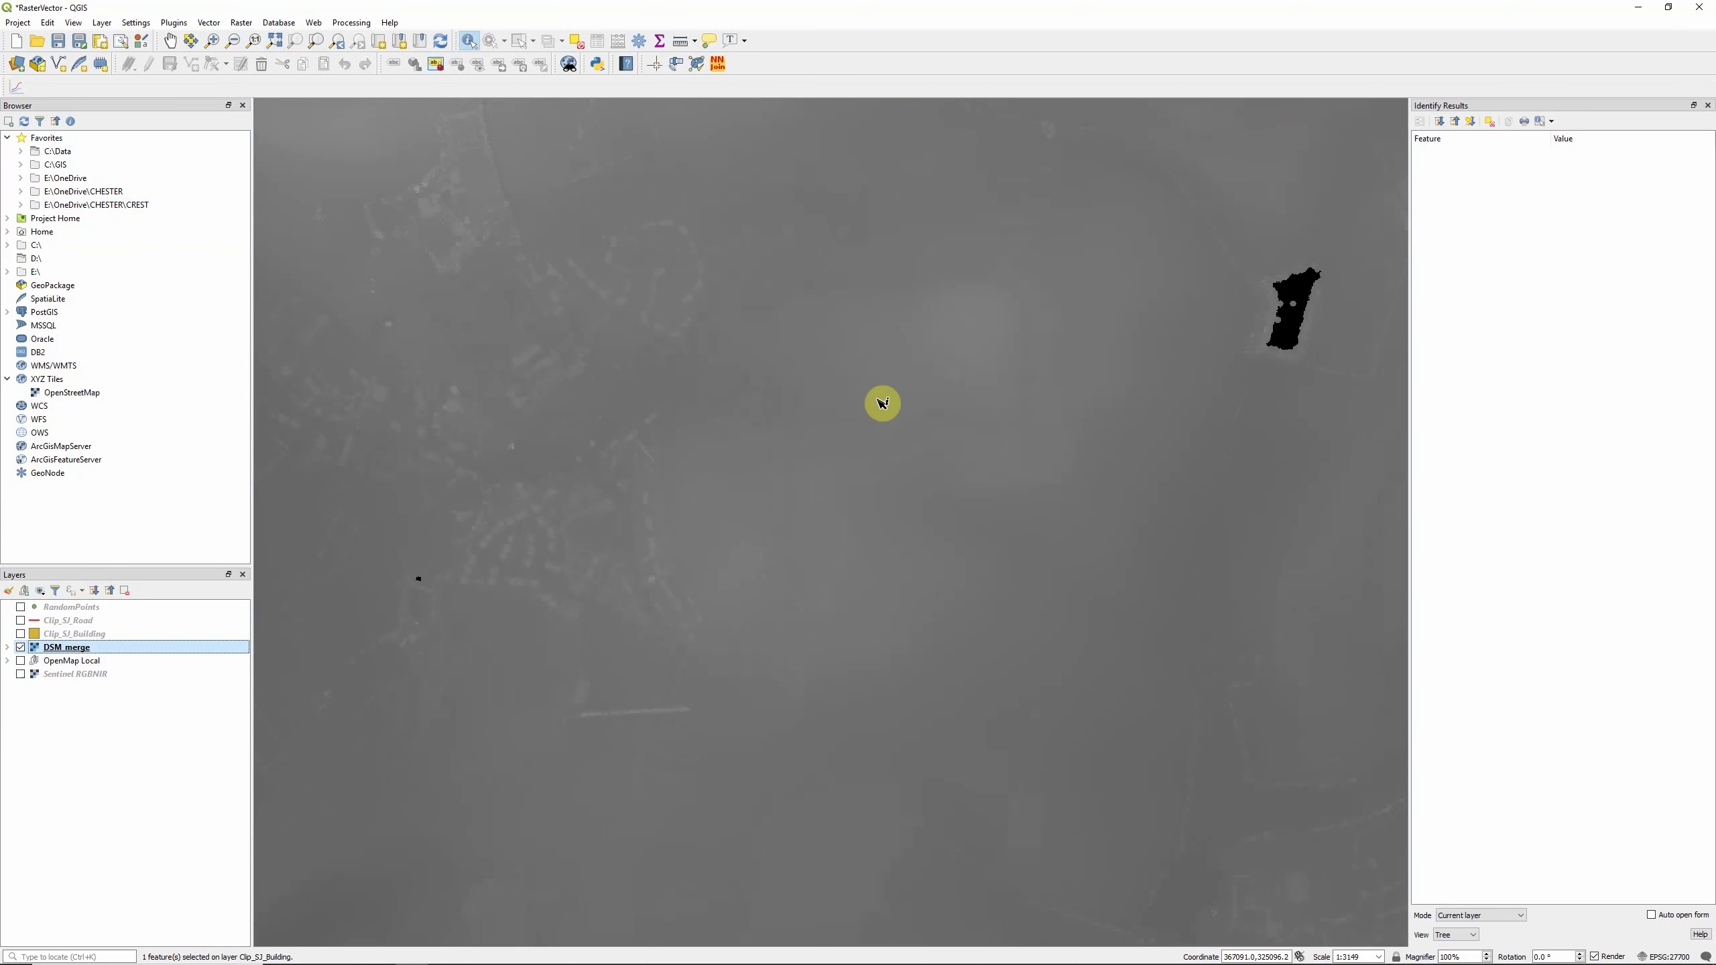
Read DSM_merge elevations at several map points (latest 87.637) and open the layer's properties.
{"action": "left_click", "coordinate": [791, 480]}
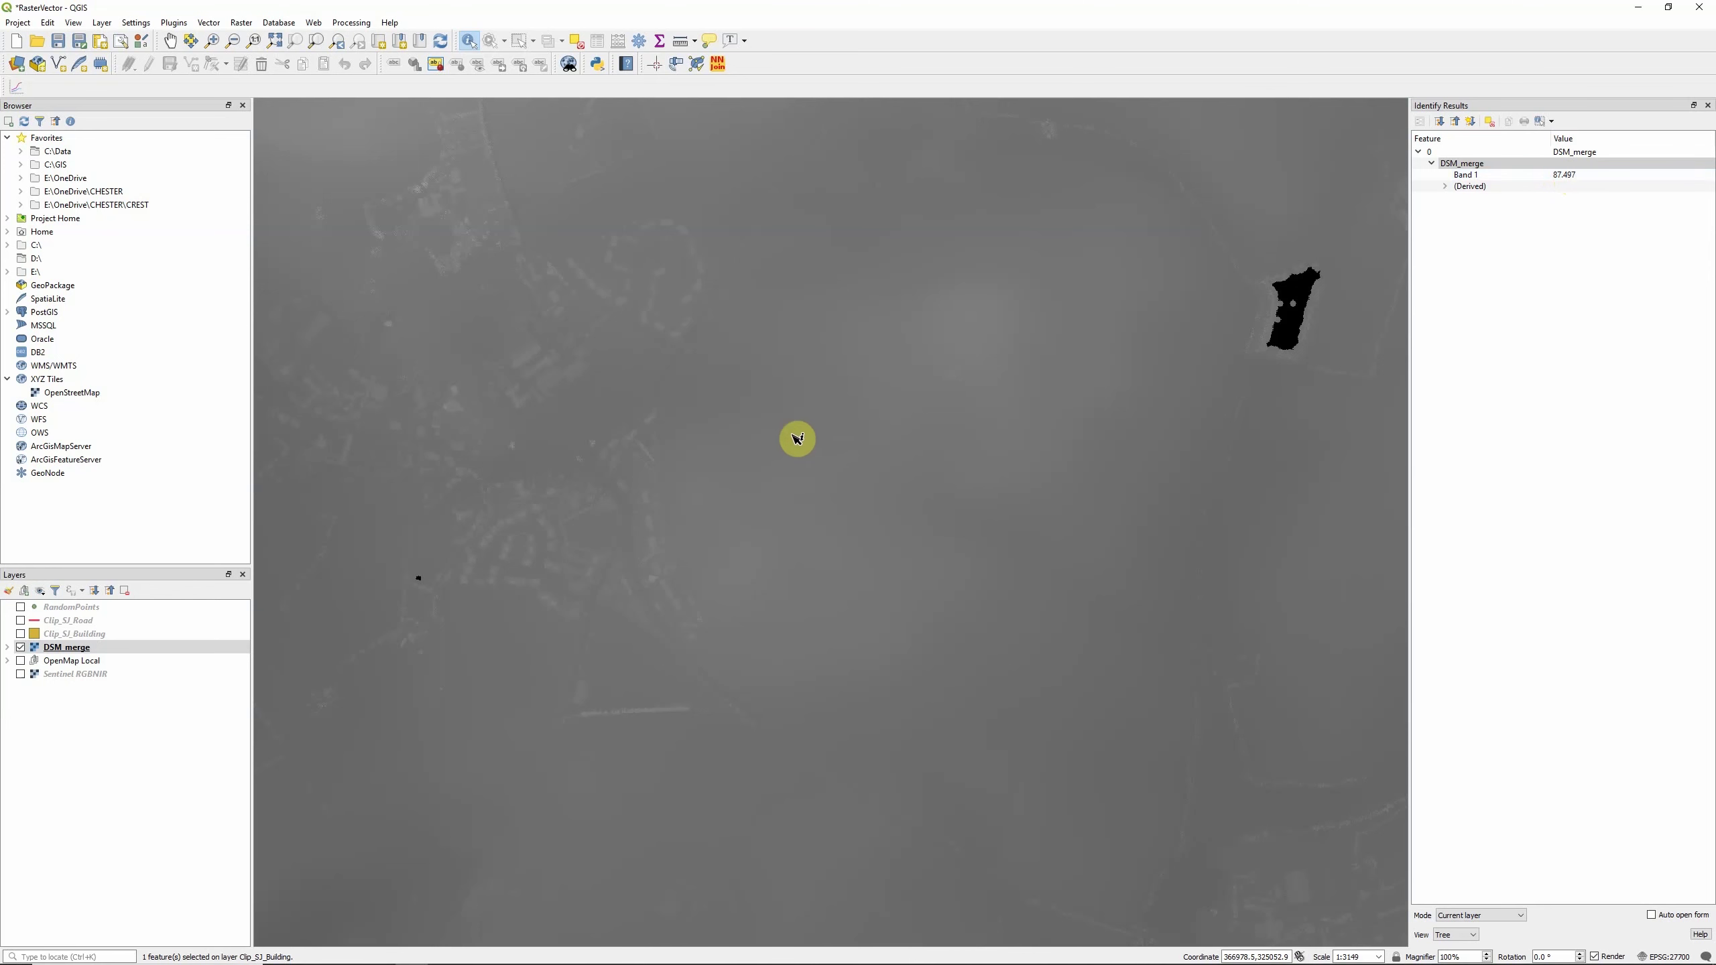
{"action": "left_click", "coordinate": [700, 295]}
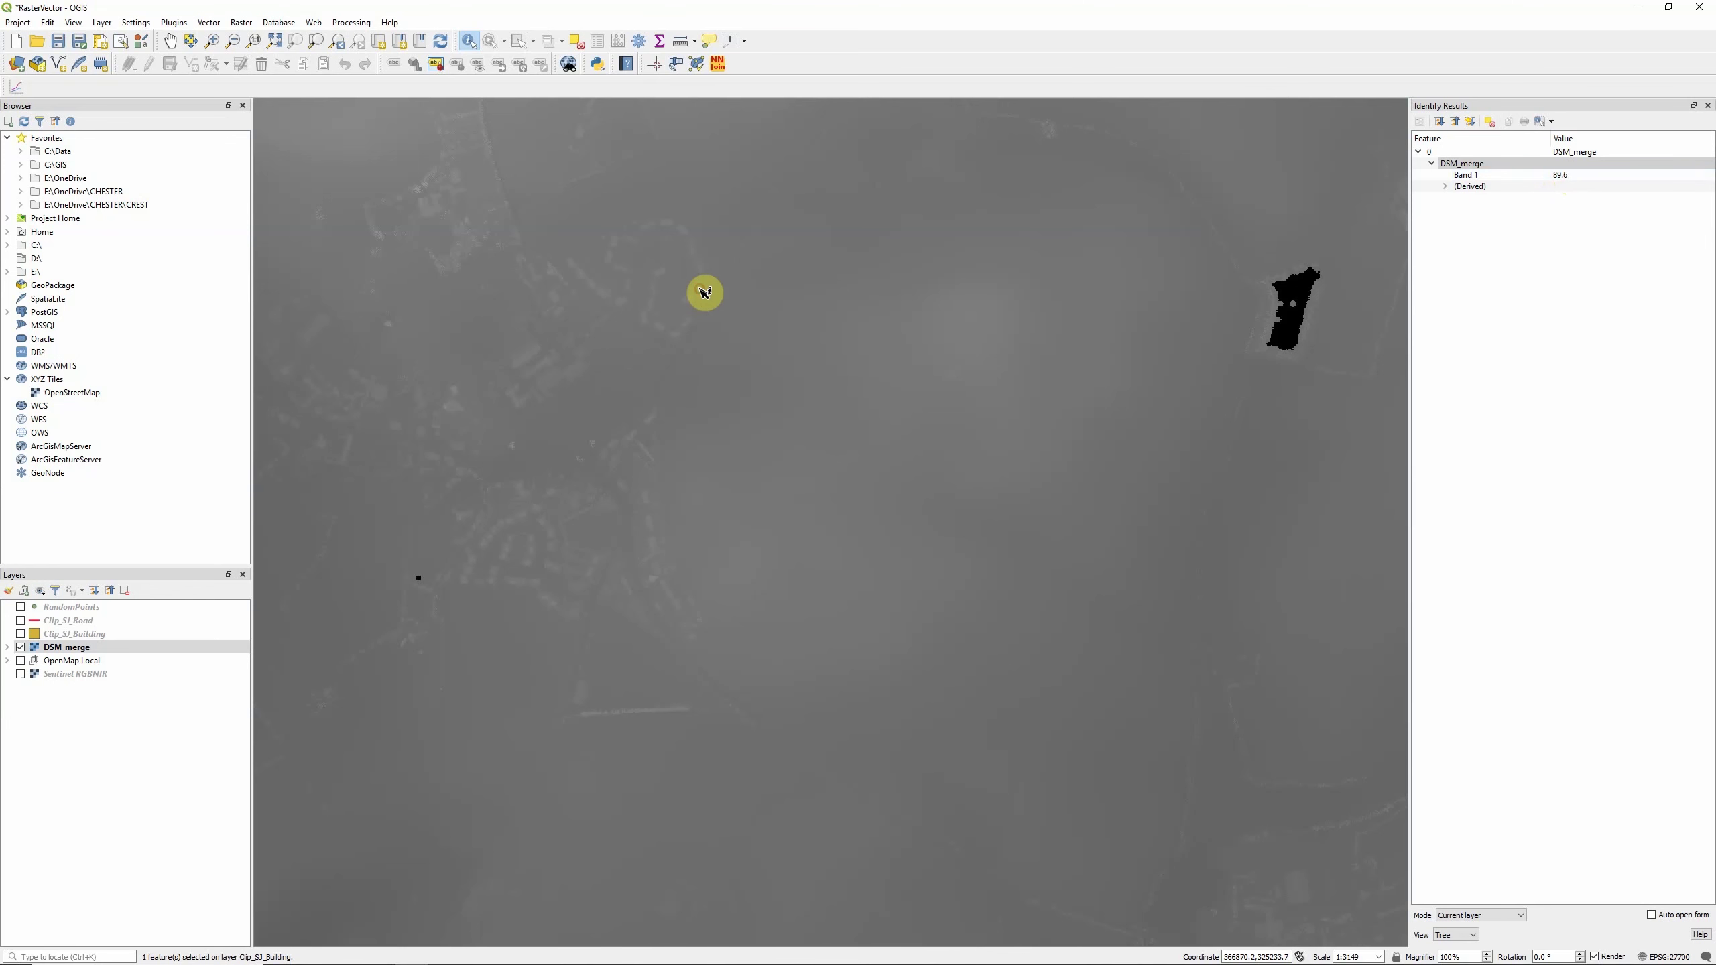
{"action": "left_click", "coordinate": [781, 500]}
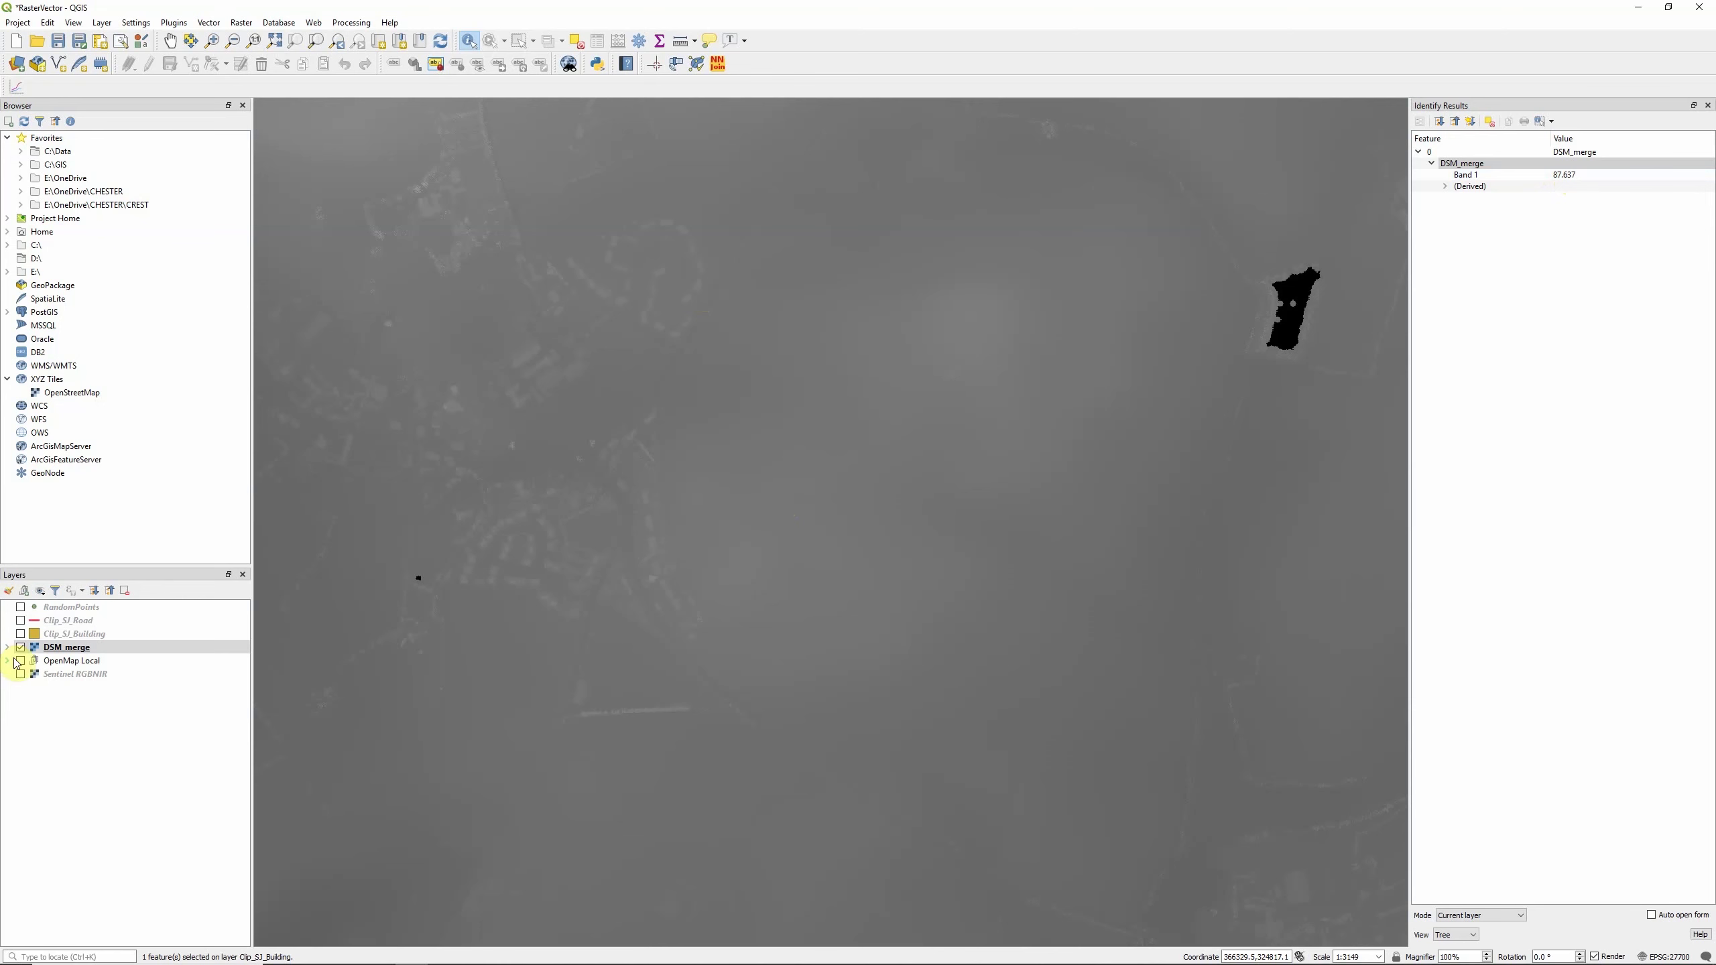
{"action": "right_click", "coordinate": [64, 648]}
{"action": "left_click", "coordinate": [121, 876]}
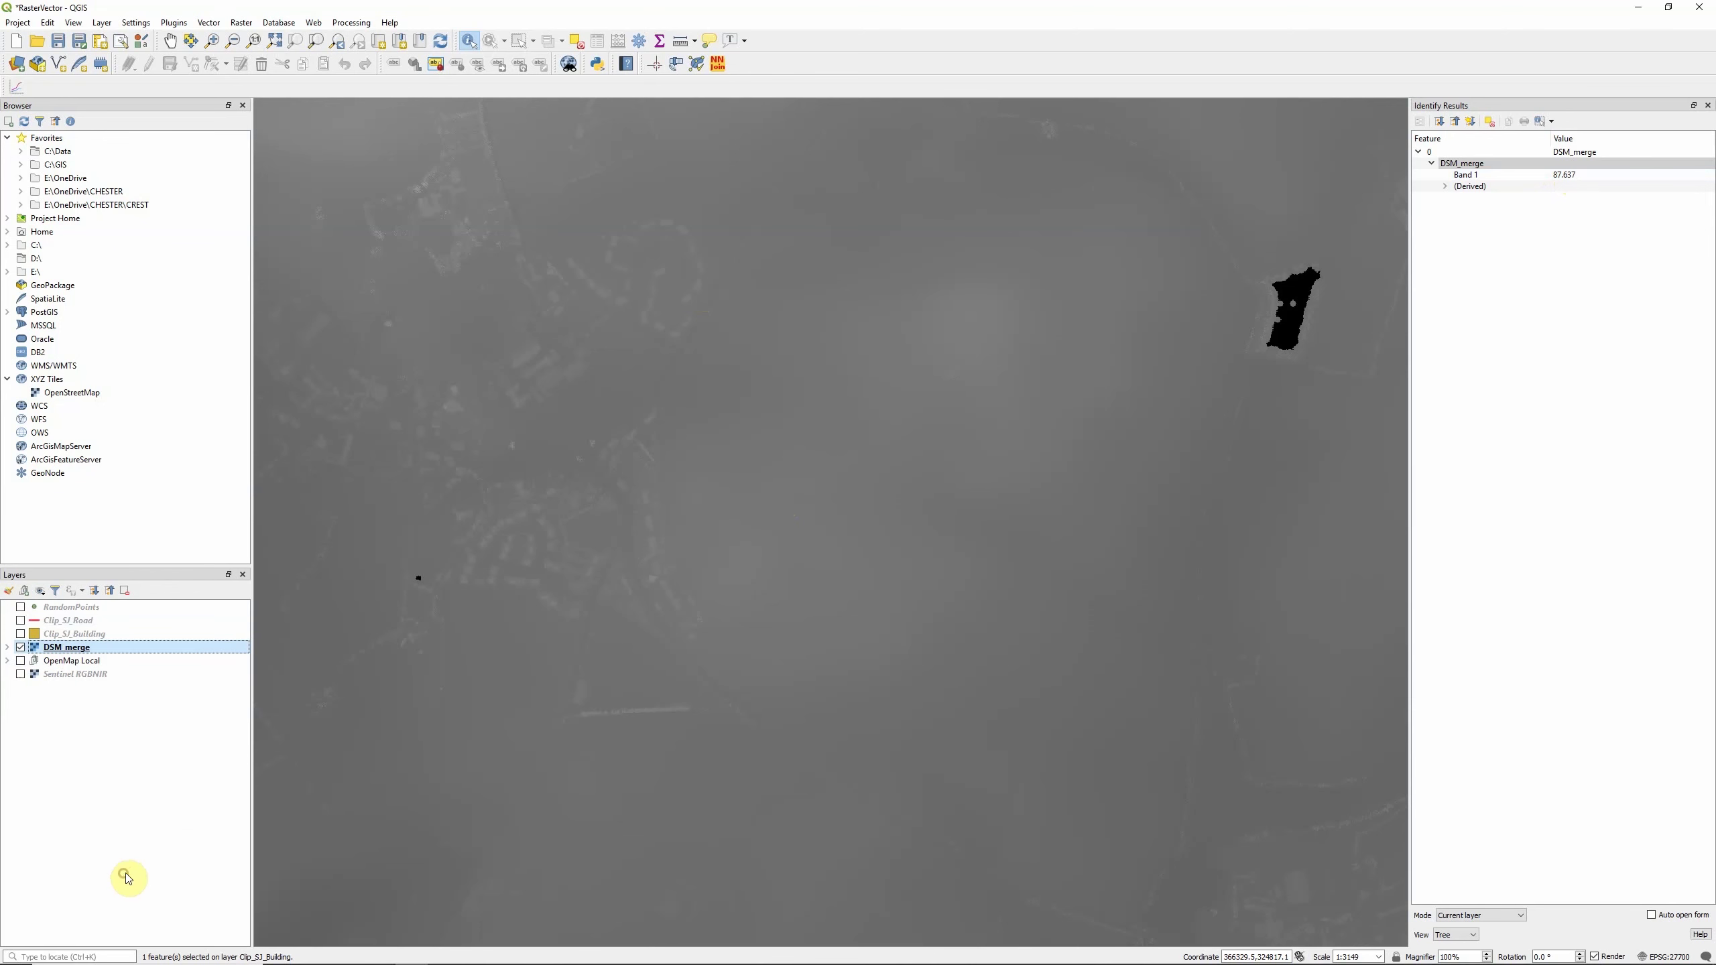
Render DSM_merge as Singleband pseudocolor, apply it and close the properties.
{"action": "left_click", "coordinate": [568, 256]}
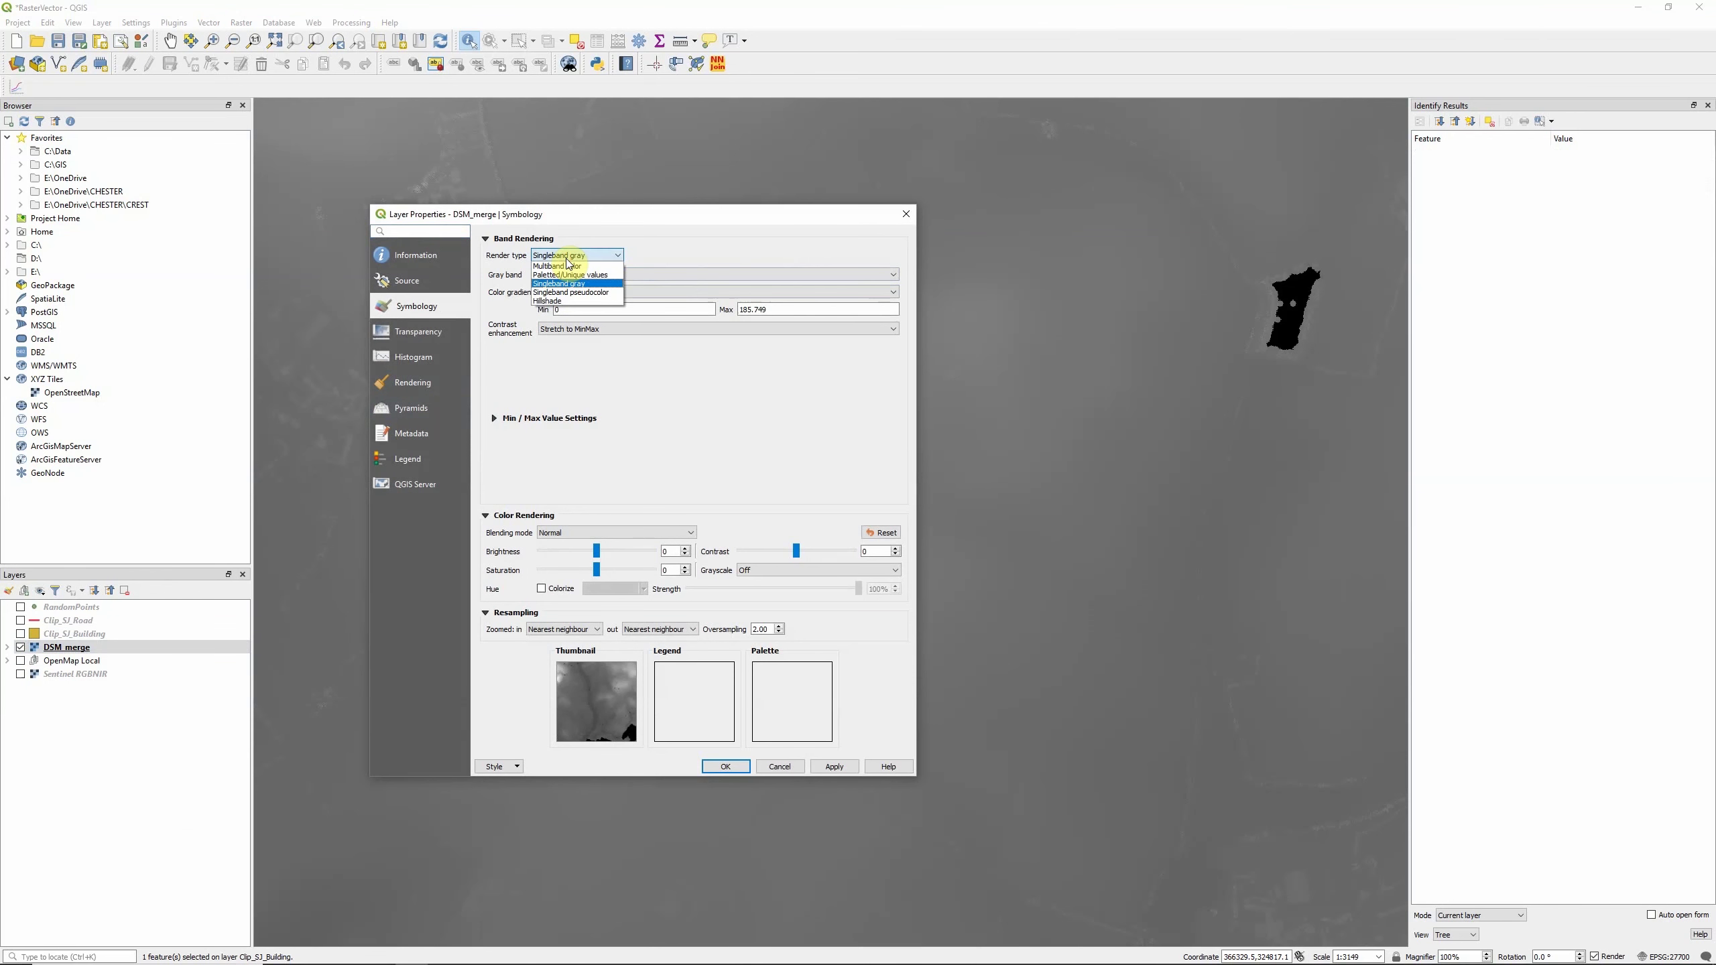
{"action": "left_click", "coordinate": [571, 292]}
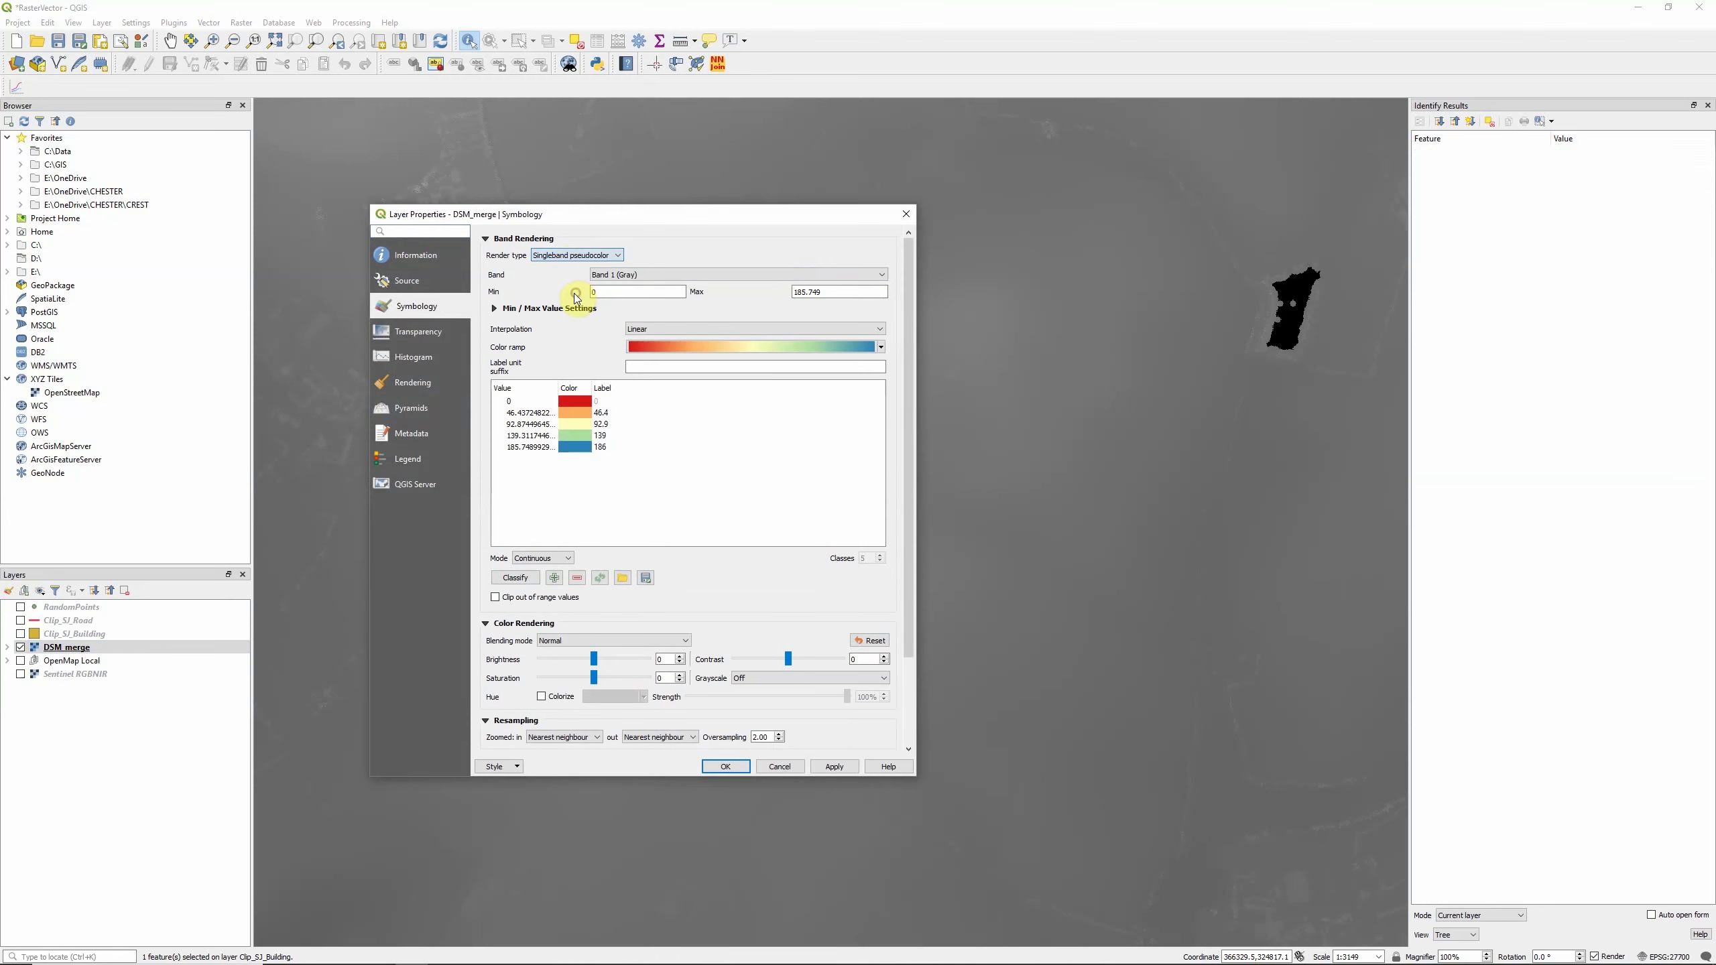
{"action": "left_click", "coordinate": [850, 763]}
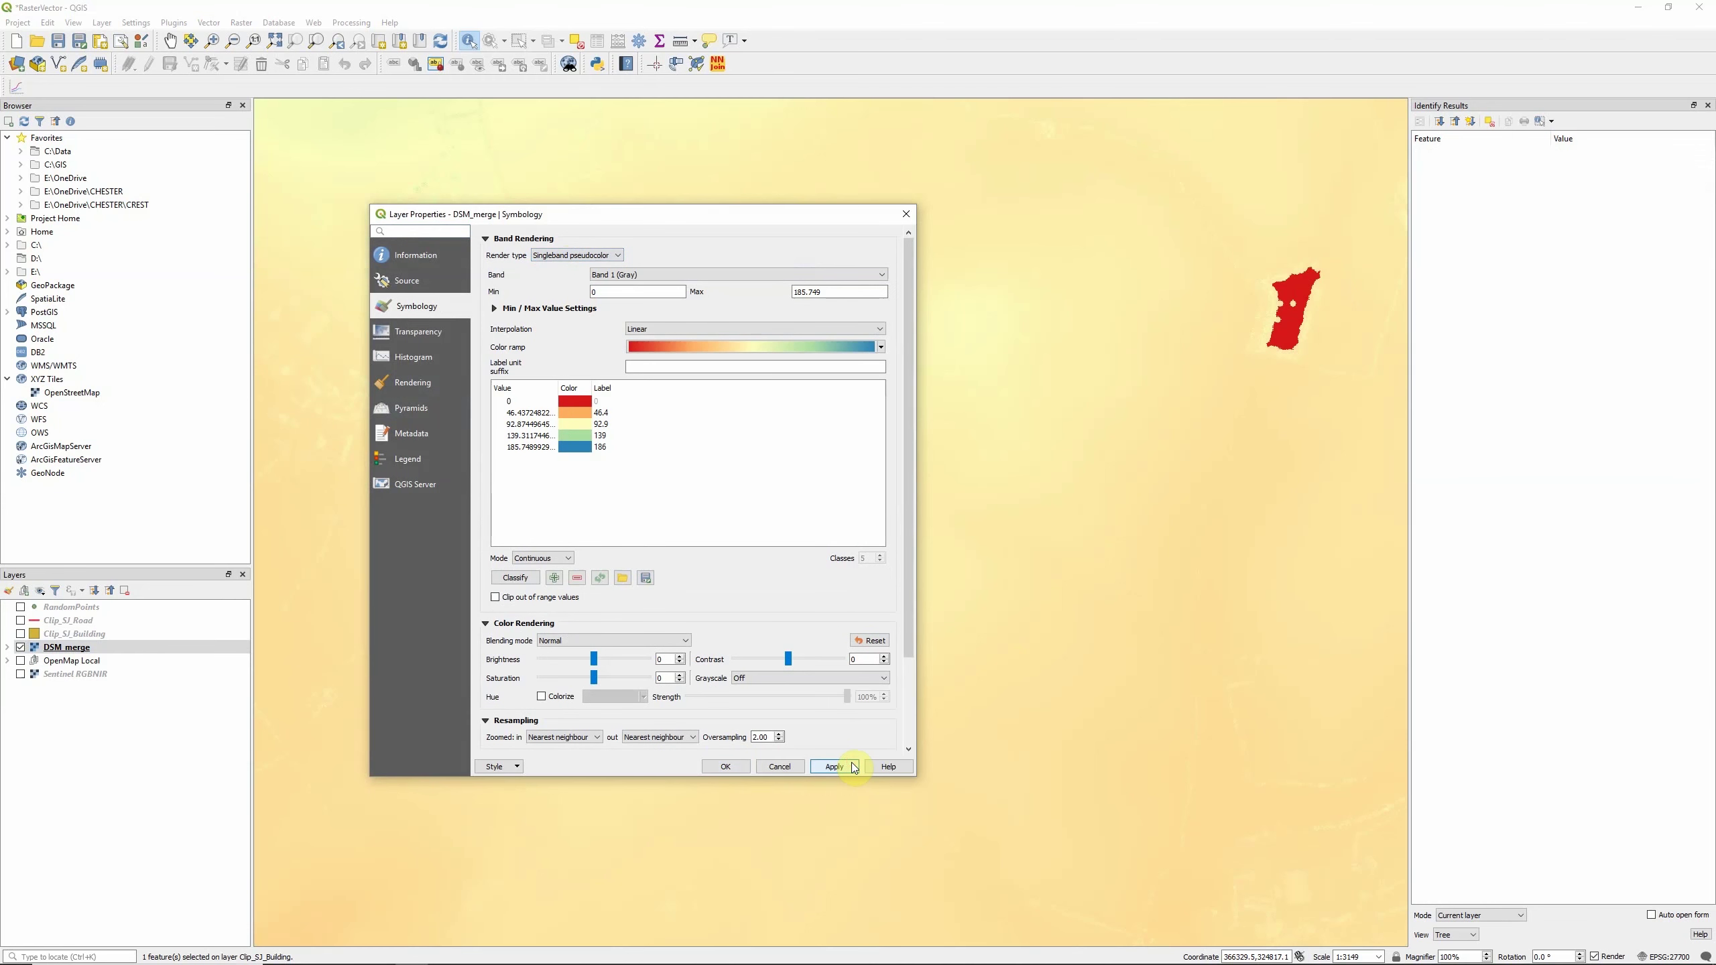
{"action": "left_click", "coordinate": [725, 766]}
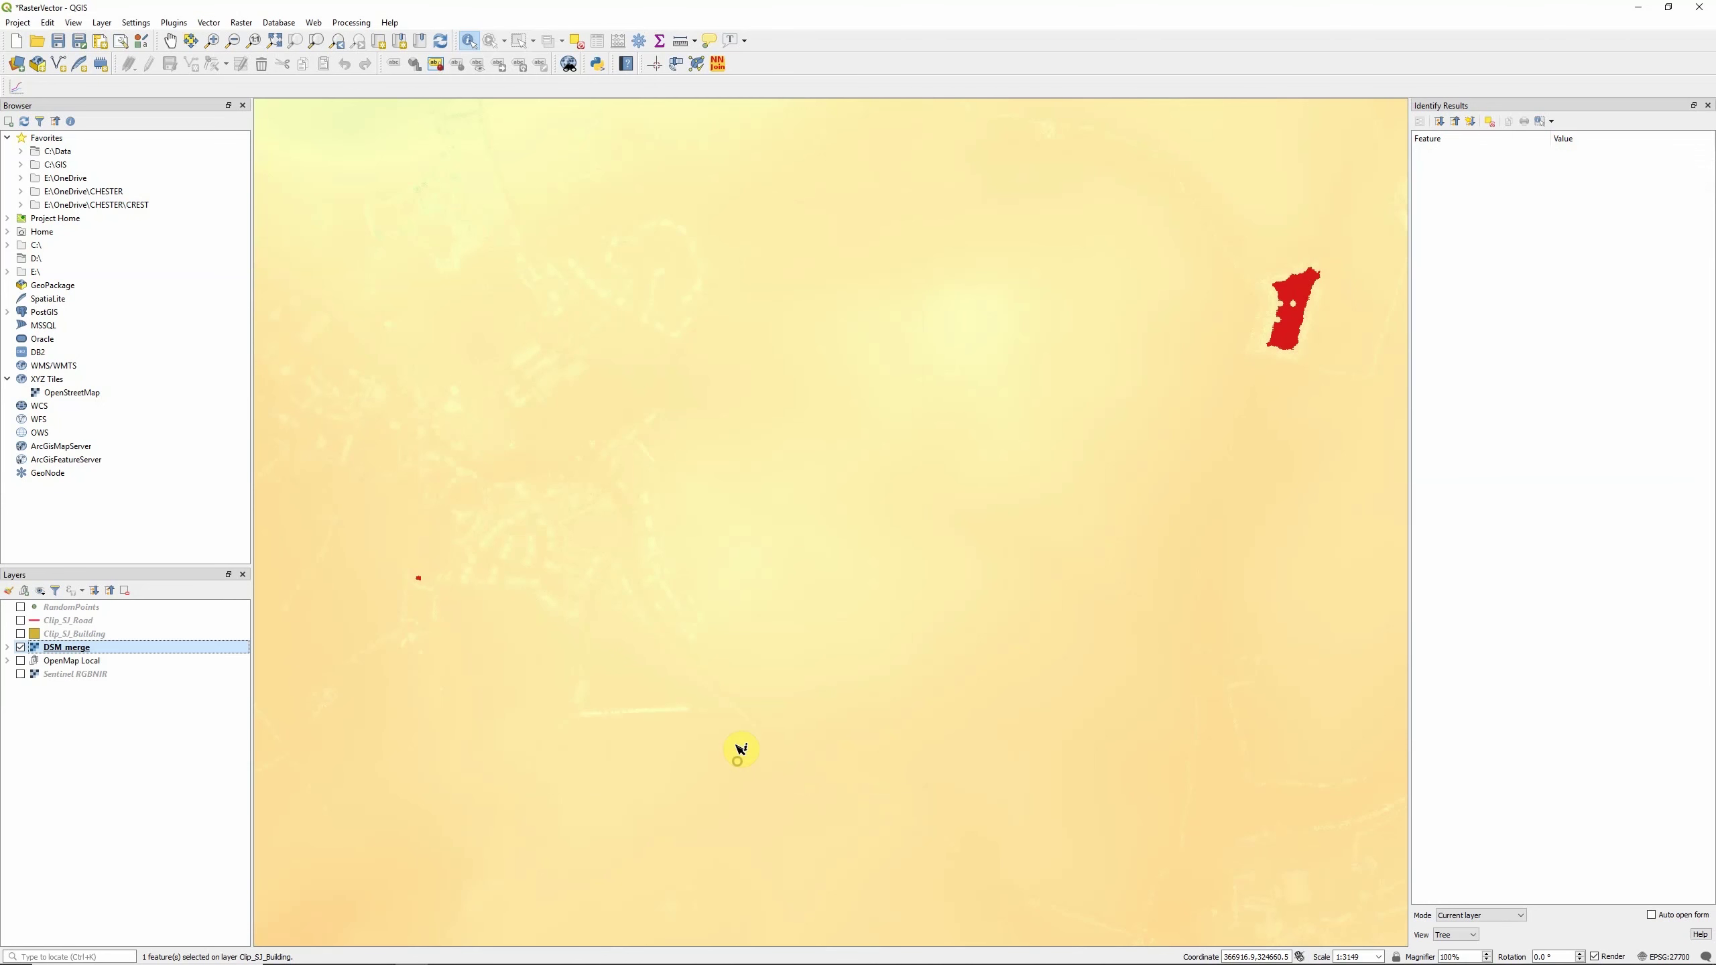
Query elevations at three map points, then switch off the DSM_merge layer.
{"action": "left_click", "coordinate": [761, 439]}
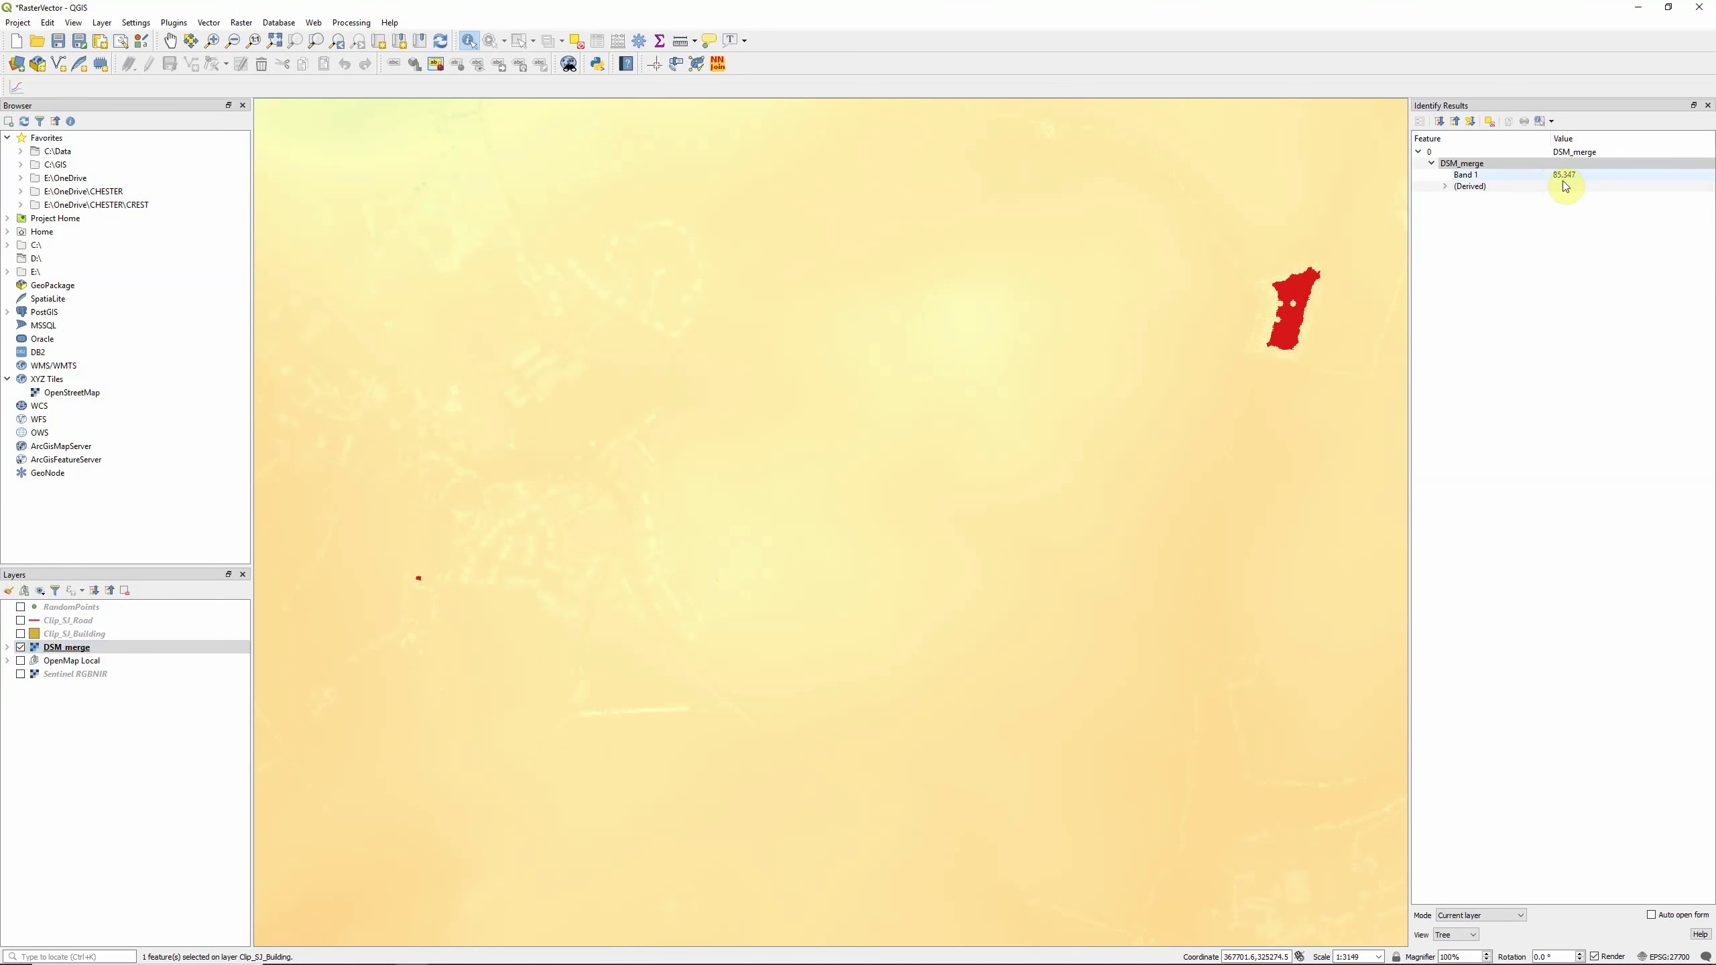
{"action": "left_click", "coordinate": [889, 233]}
{"action": "left_click", "coordinate": [1025, 566]}
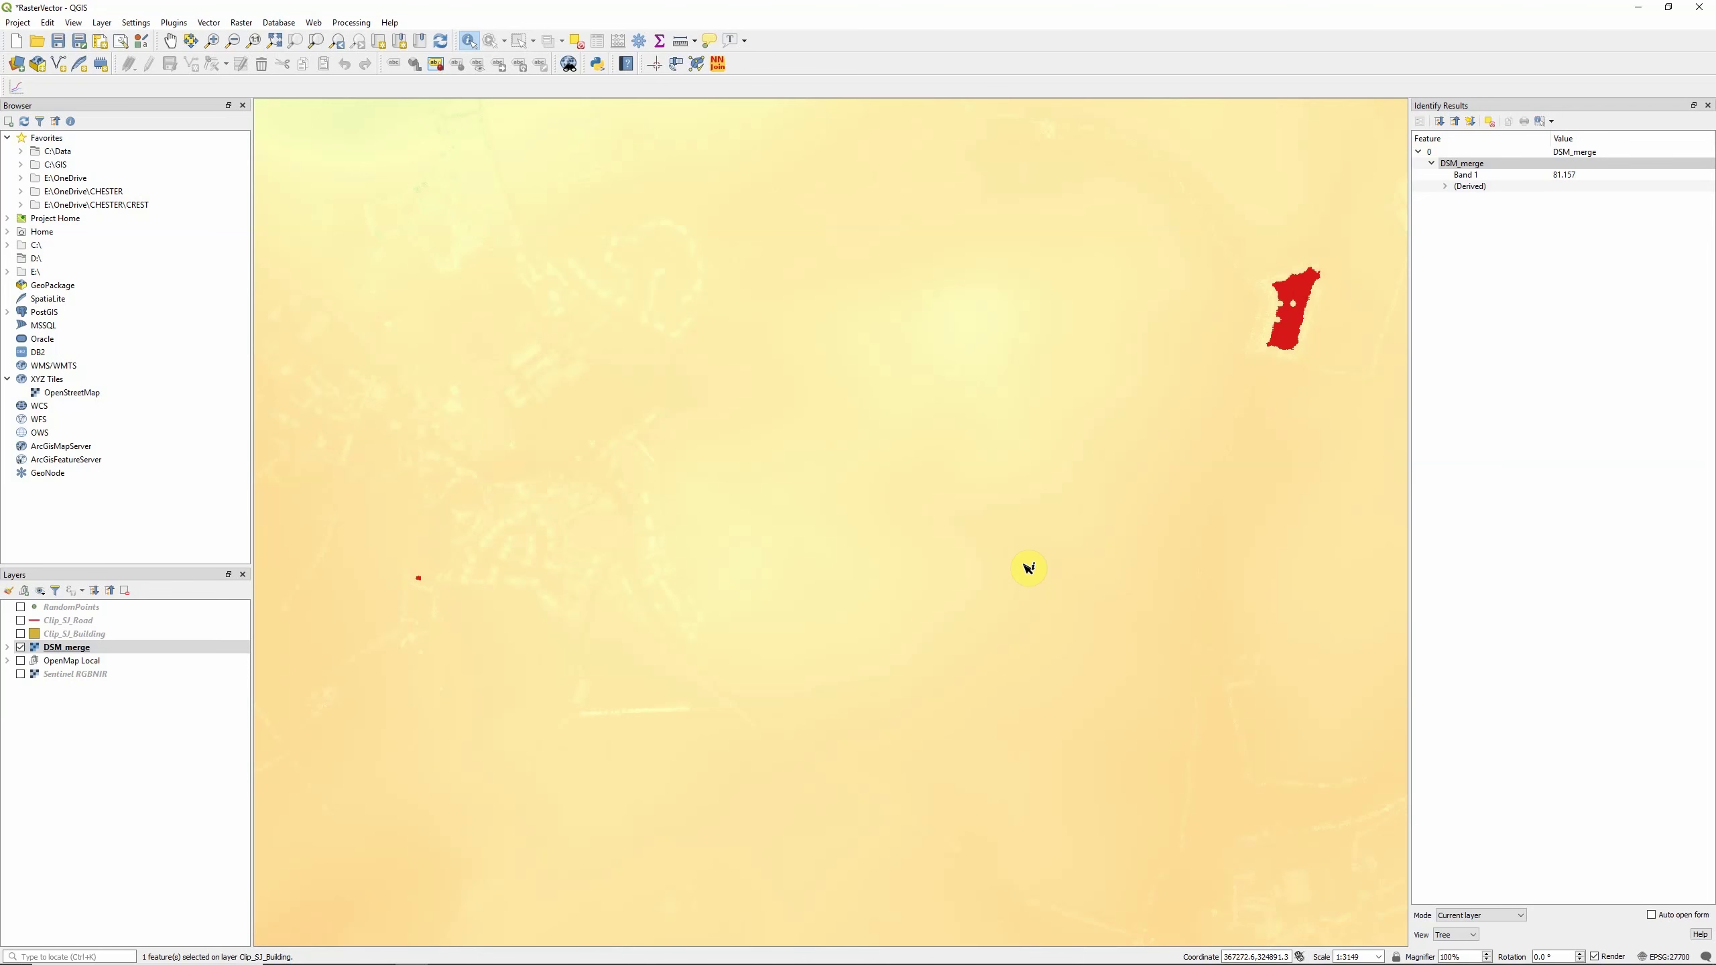
{"action": "left_click", "coordinate": [20, 647]}
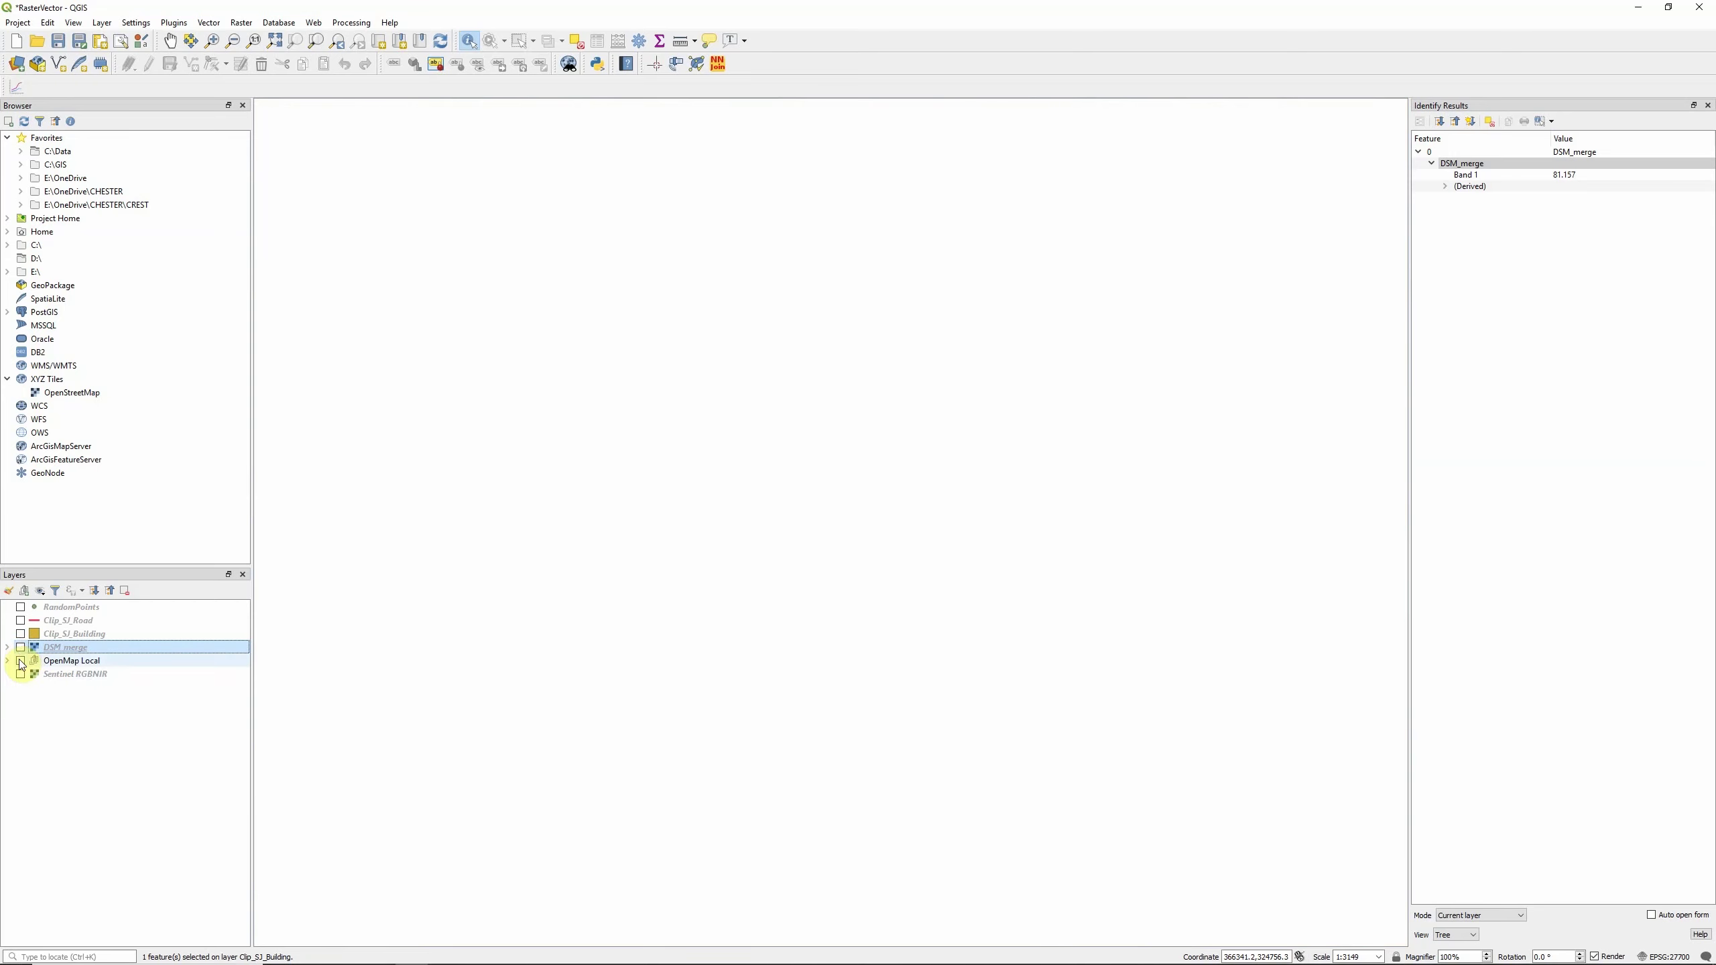
Turn on Sentinel RGBNIR, zoom out, and compare by toggling OpenMap Local and DSM_merge off.
{"action": "left_click", "coordinate": [20, 674]}
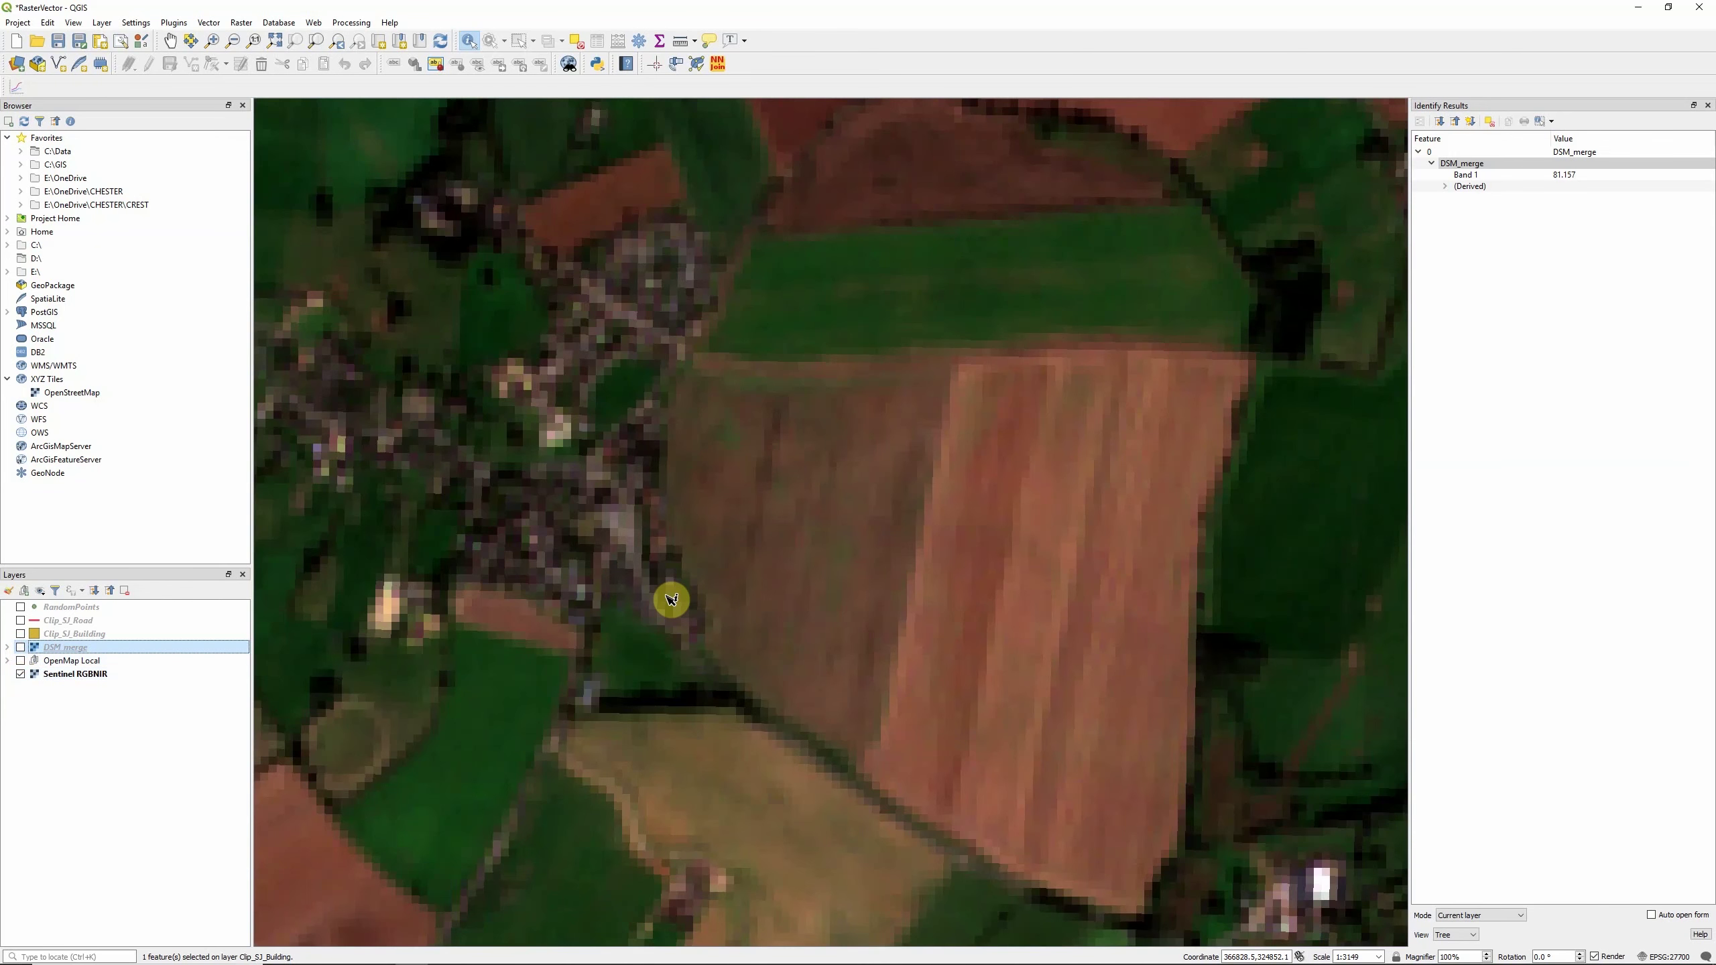
{"action": "scroll", "coordinate": [889, 580], "scroll_direction": "down", "scroll_amount": 2}
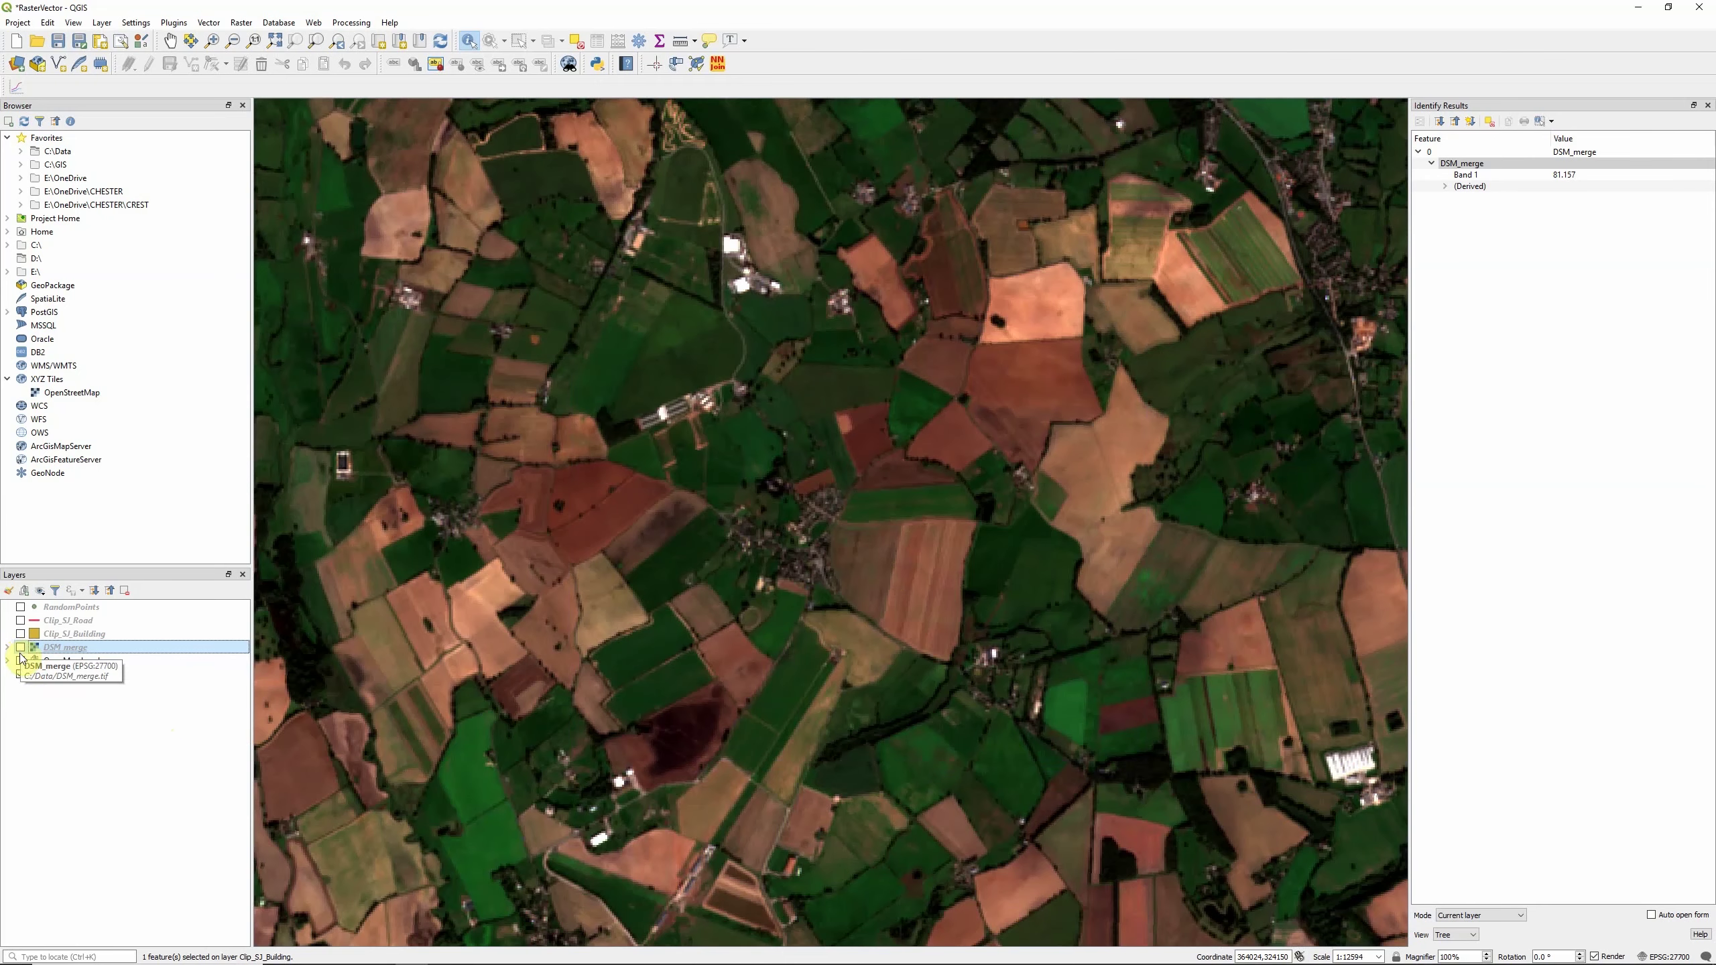
{"action": "left_click", "coordinate": [20, 661]}
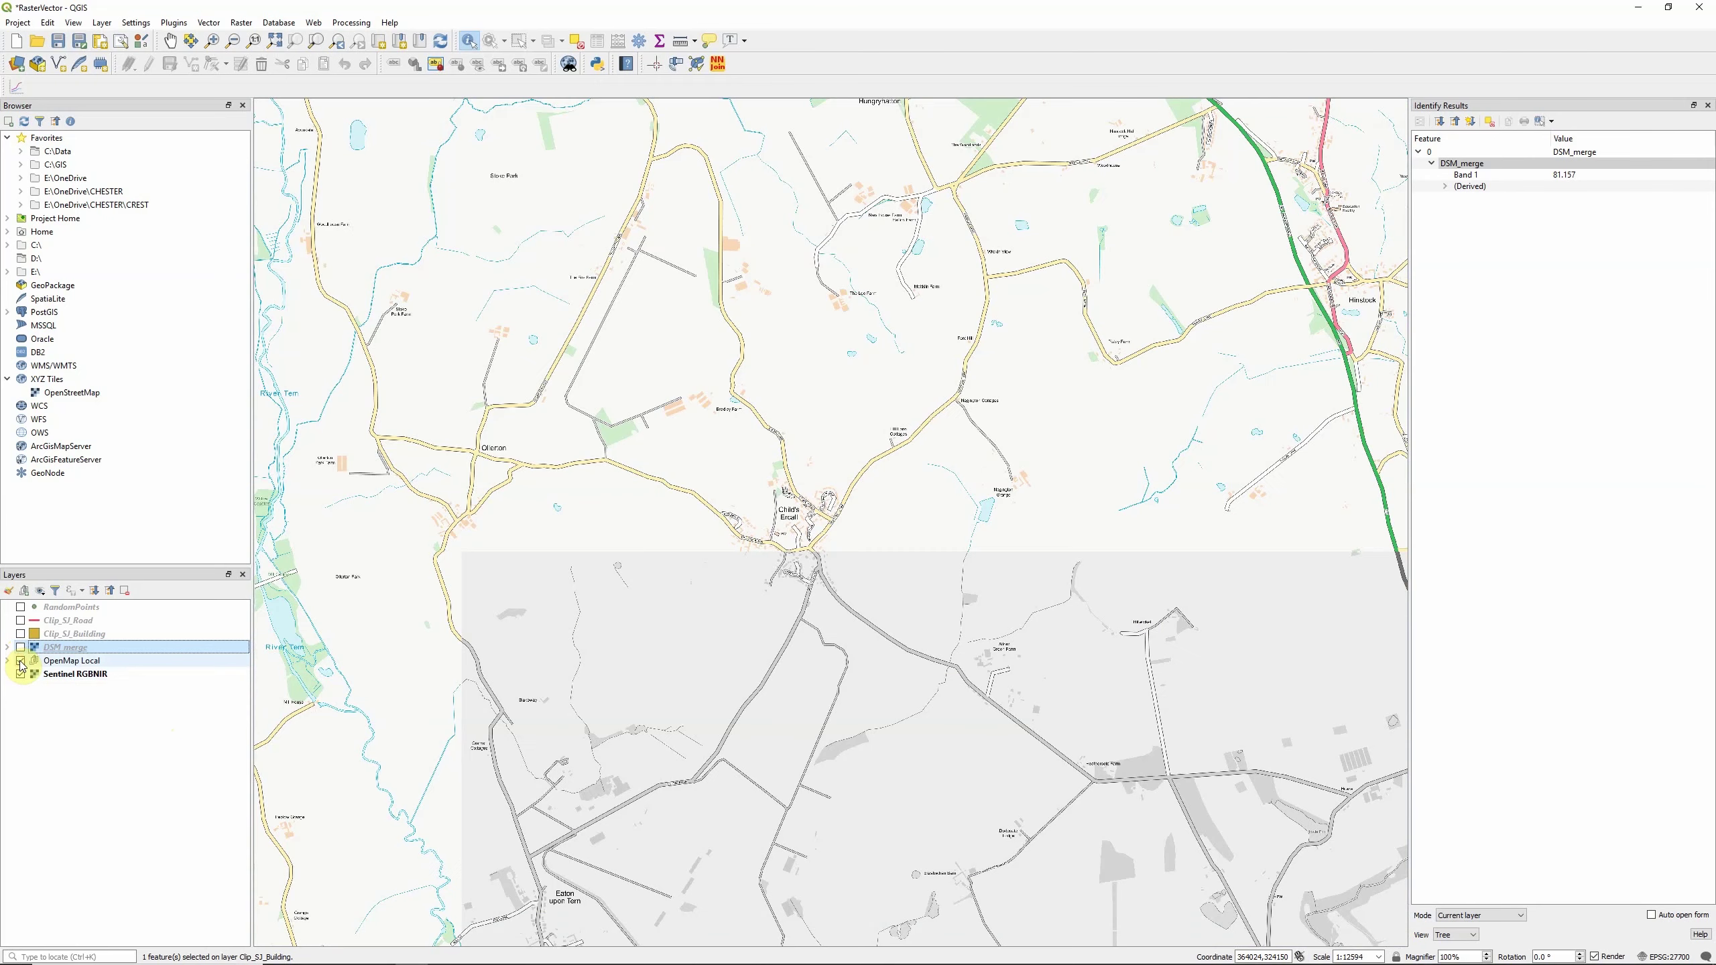
{"action": "left_click", "coordinate": [20, 661]}
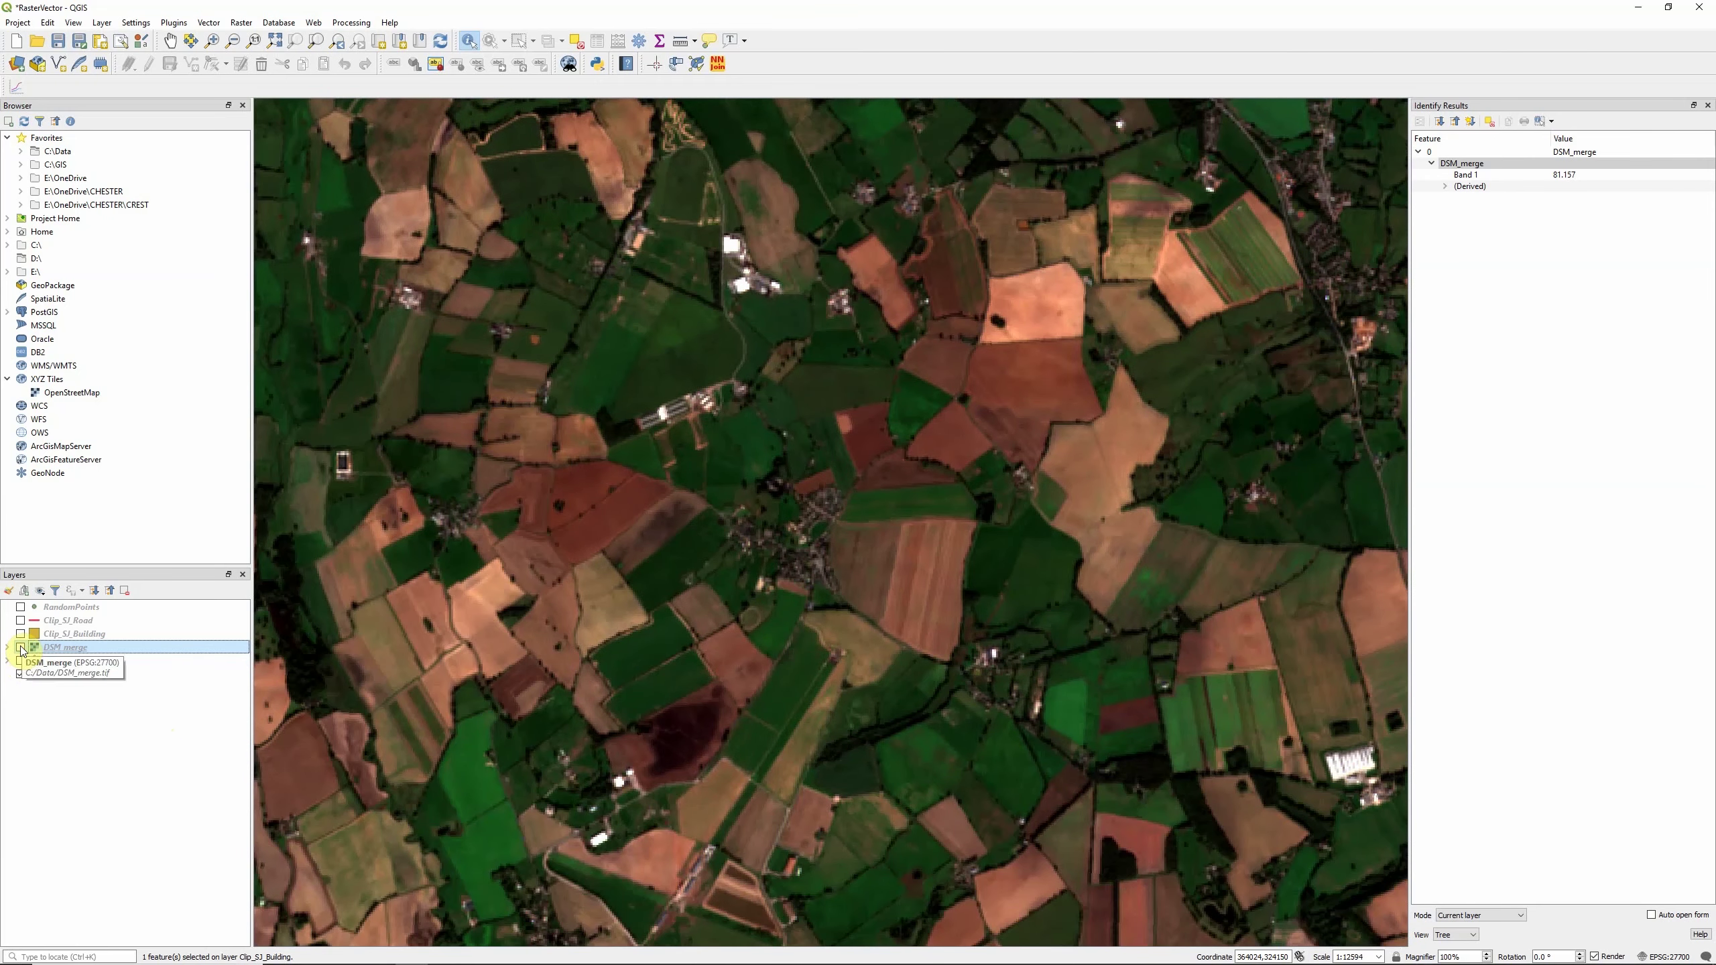
{"action": "left_click", "coordinate": [21, 648]}
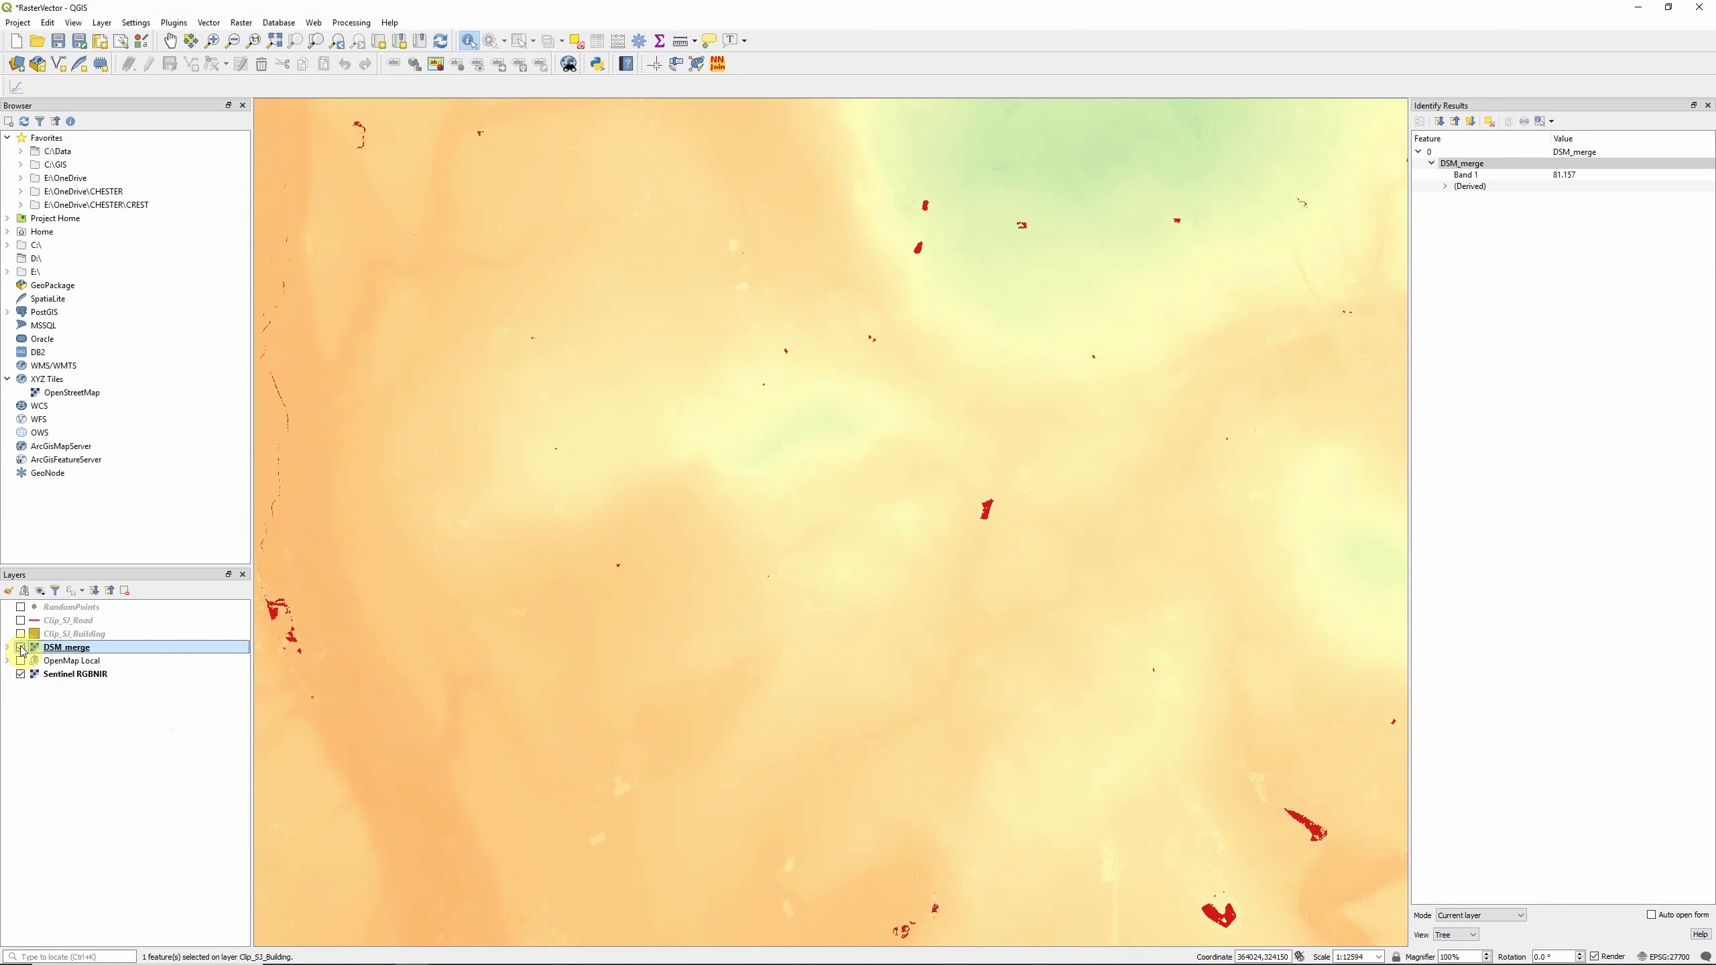
{"action": "left_click", "coordinate": [21, 648]}
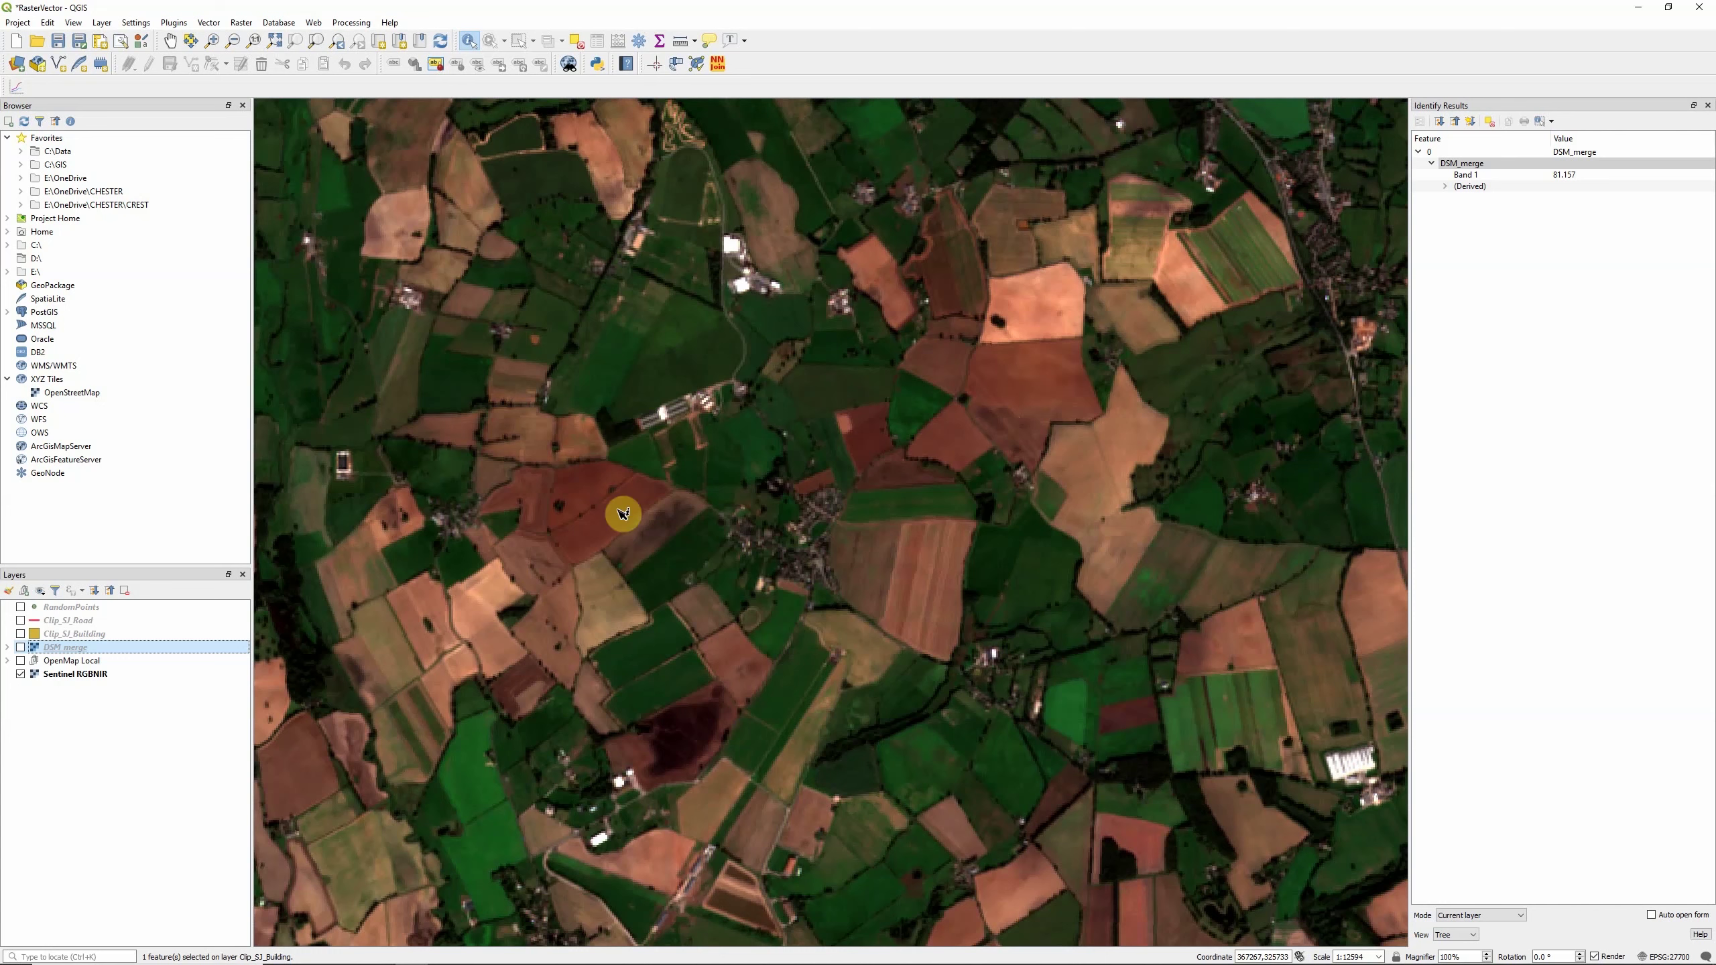
Identify a field point on Sentinel RGBNIR (bands 0.0543, 0.0808, 0.1294, 0.172), then zoom out.
{"action": "left_click", "coordinate": [87, 675]}
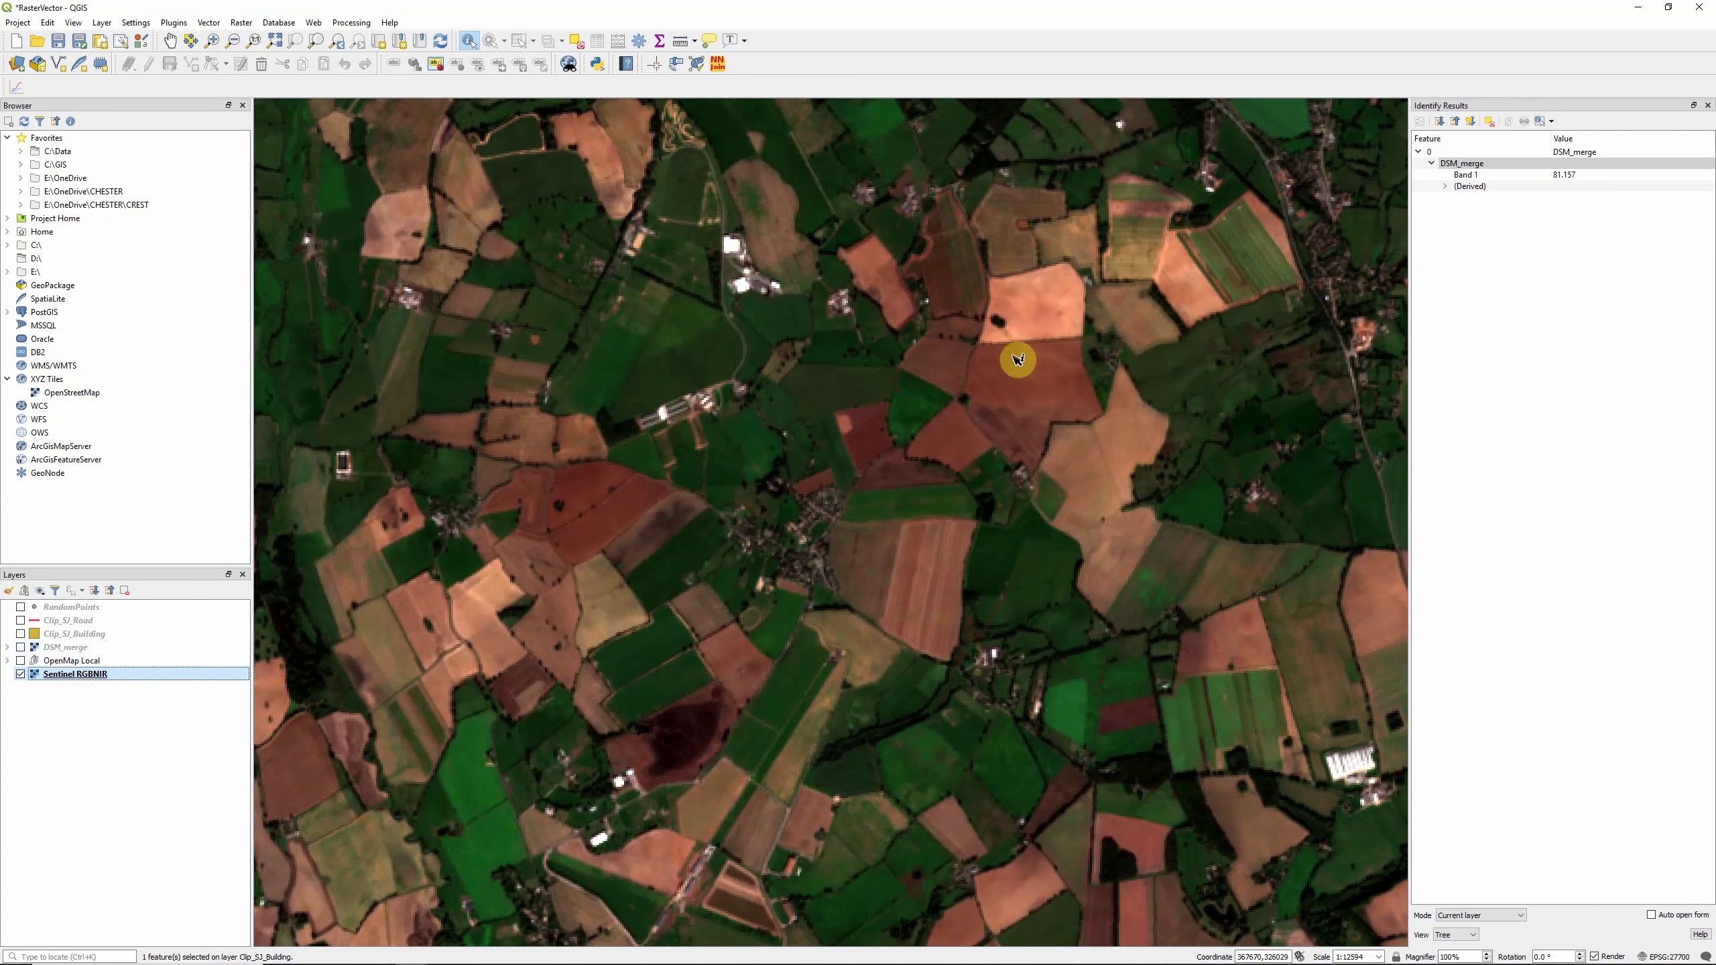
{"action": "left_click", "coordinate": [1023, 371]}
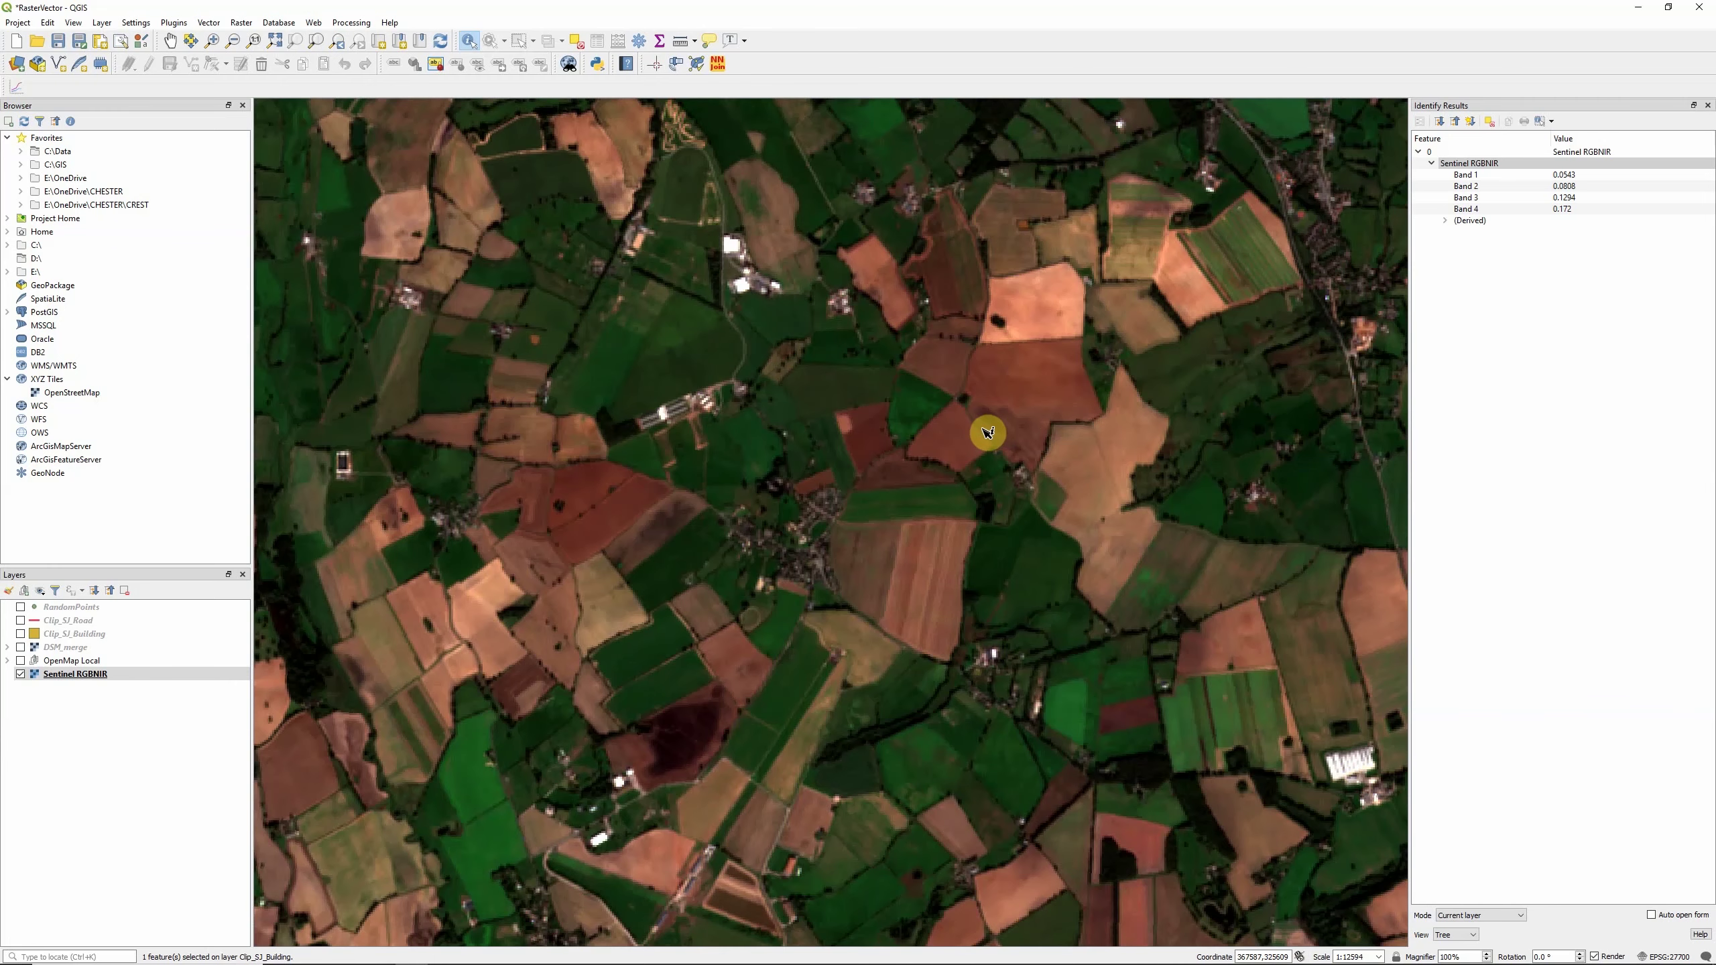
{"action": "scroll", "coordinate": [954, 448], "scroll_direction": "down", "scroll_amount": 1}
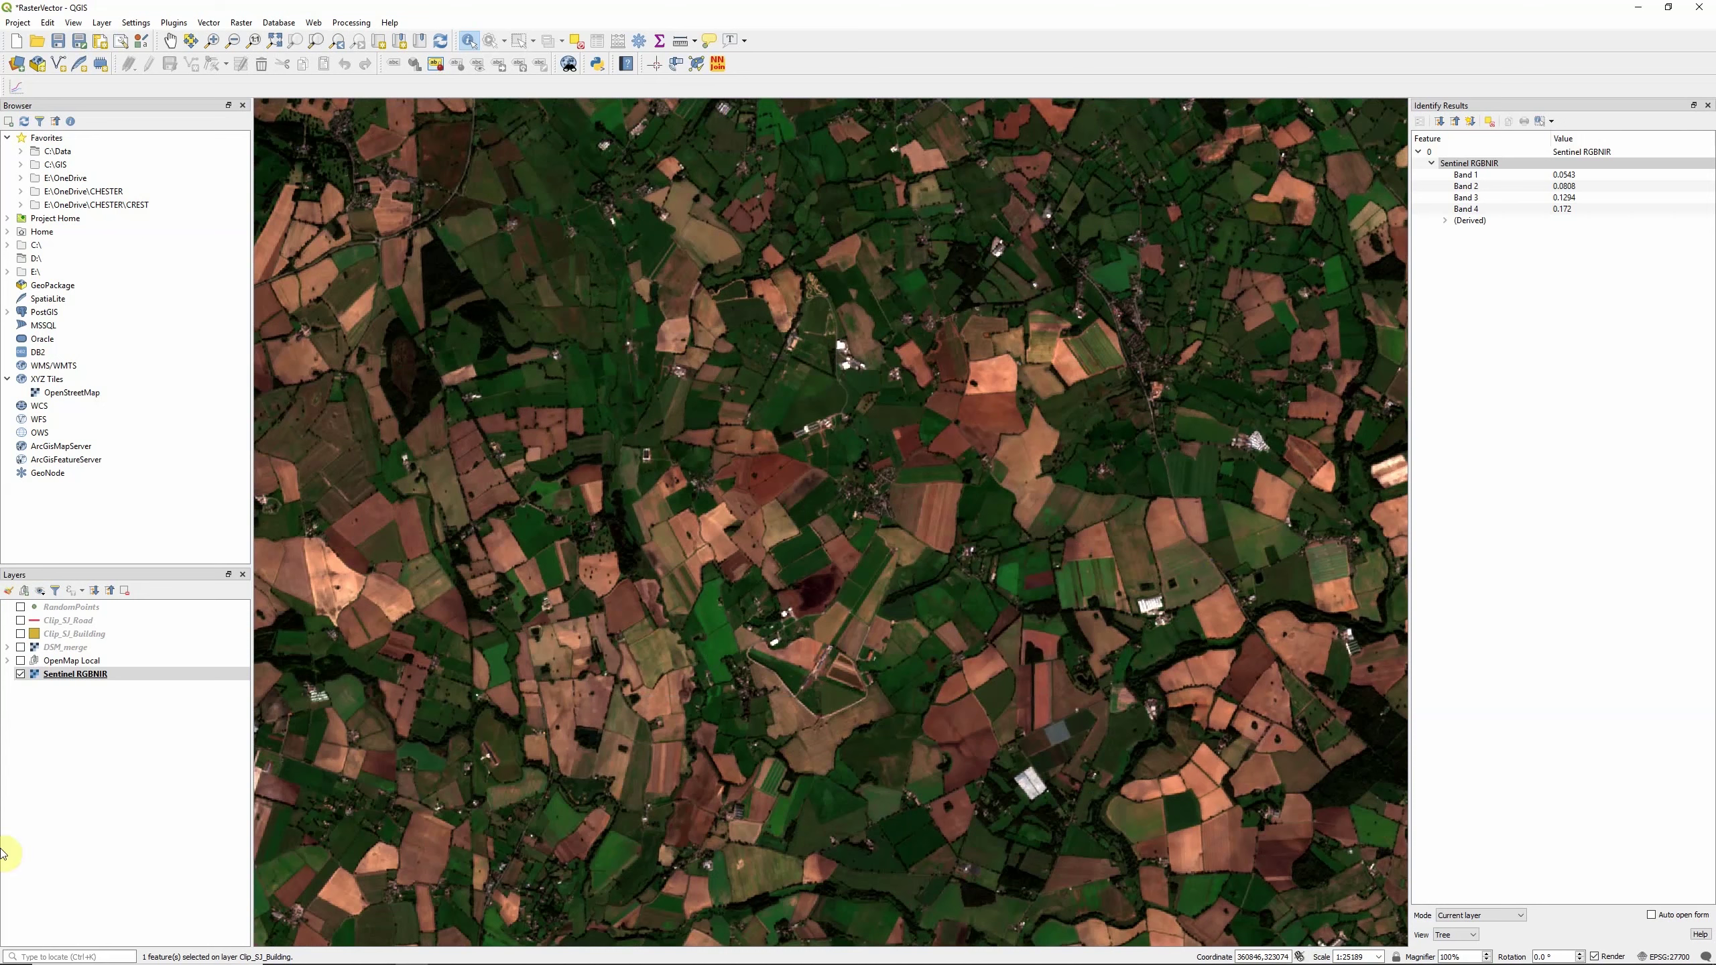
Set the Sentinel RGBNIR symbology to Band 4 red, Band 3 green, Band 2 blue, and apply.
{"action": "right_click", "coordinate": [70, 675]}
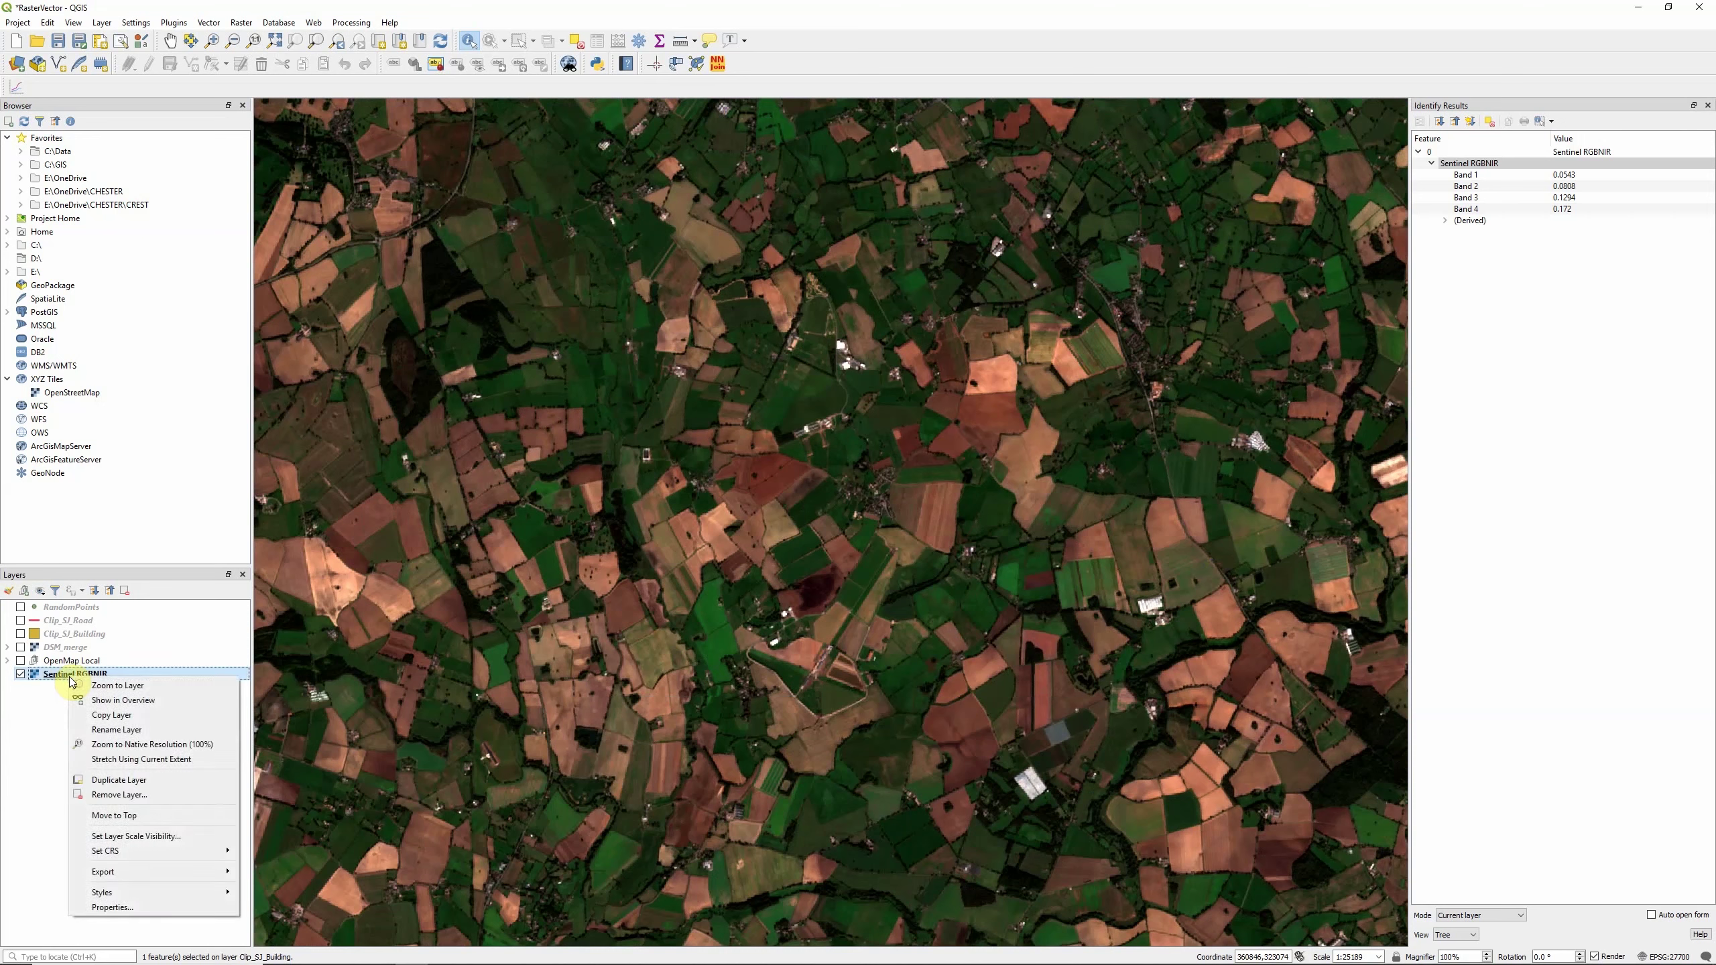
{"action": "left_click", "coordinate": [107, 907]}
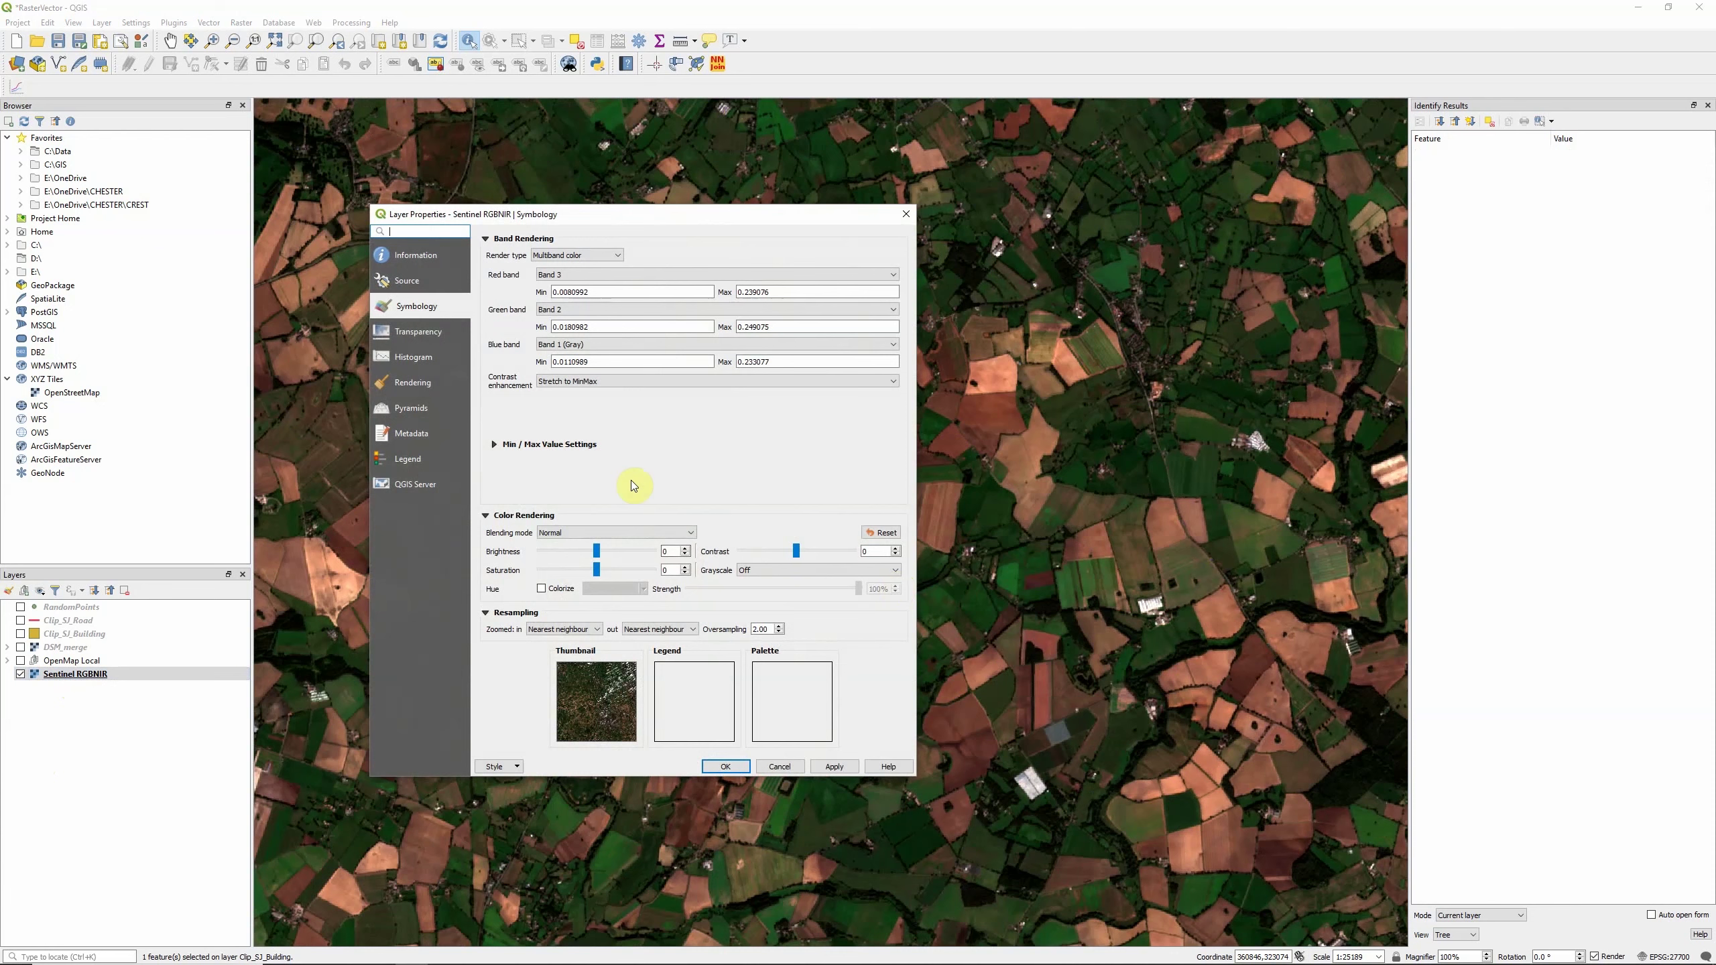
{"action": "left_click", "coordinate": [551, 275]}
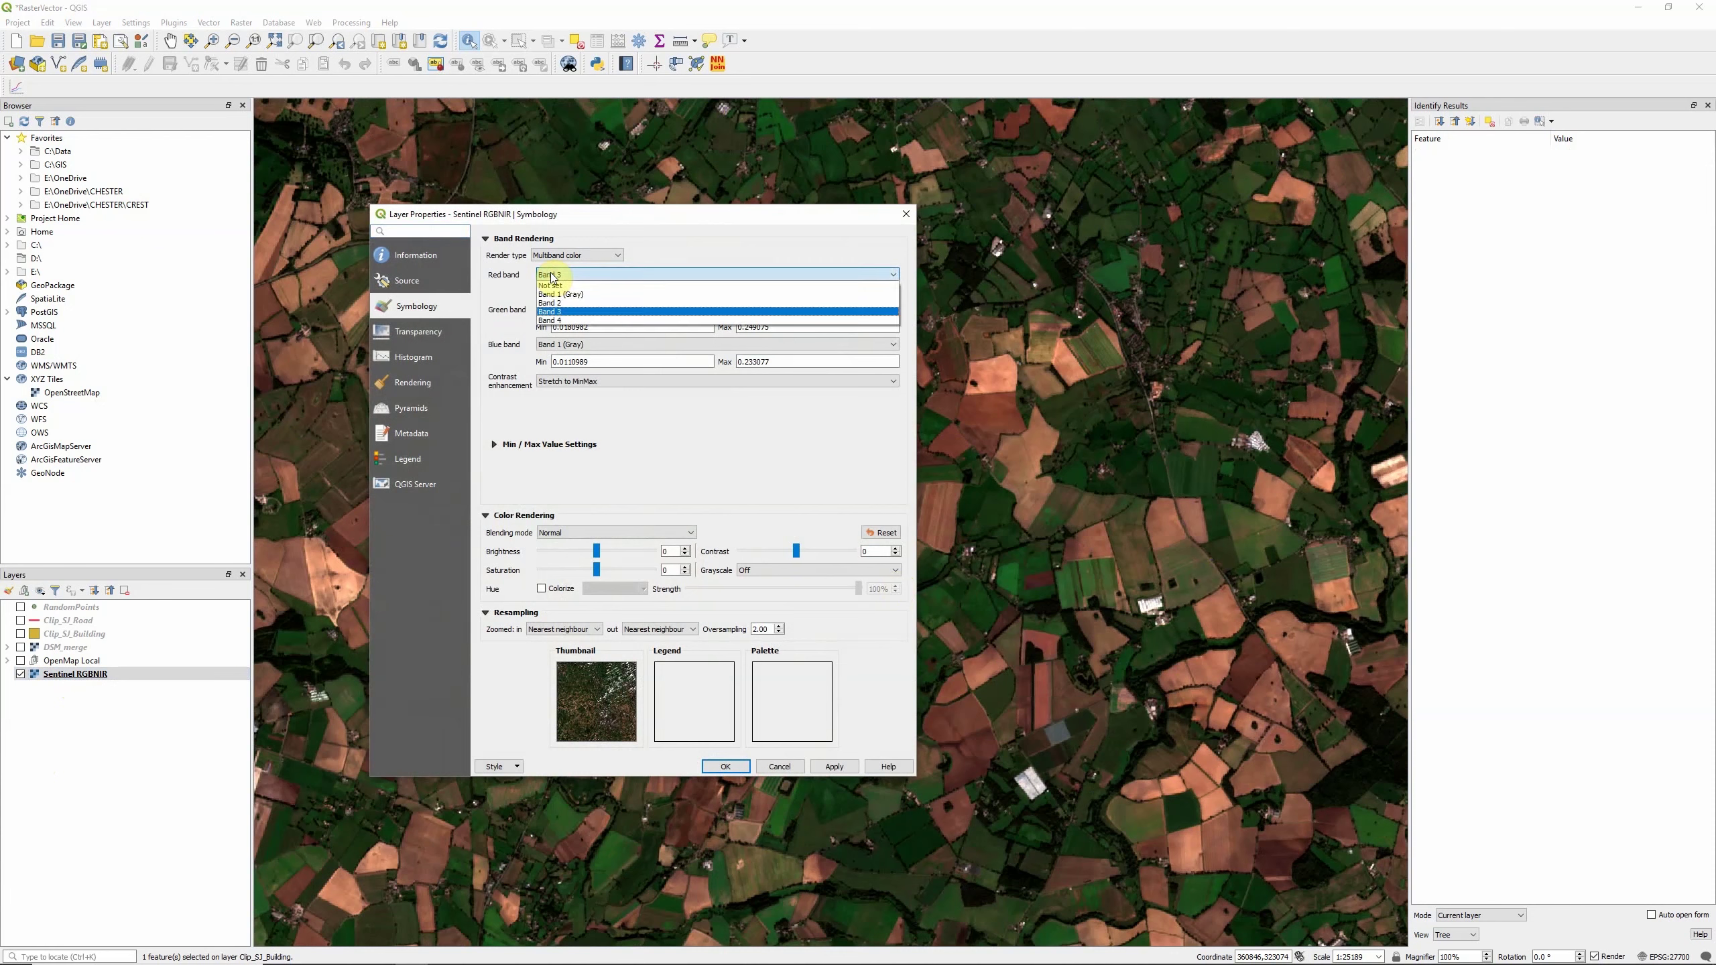
{"action": "left_click", "coordinate": [559, 321]}
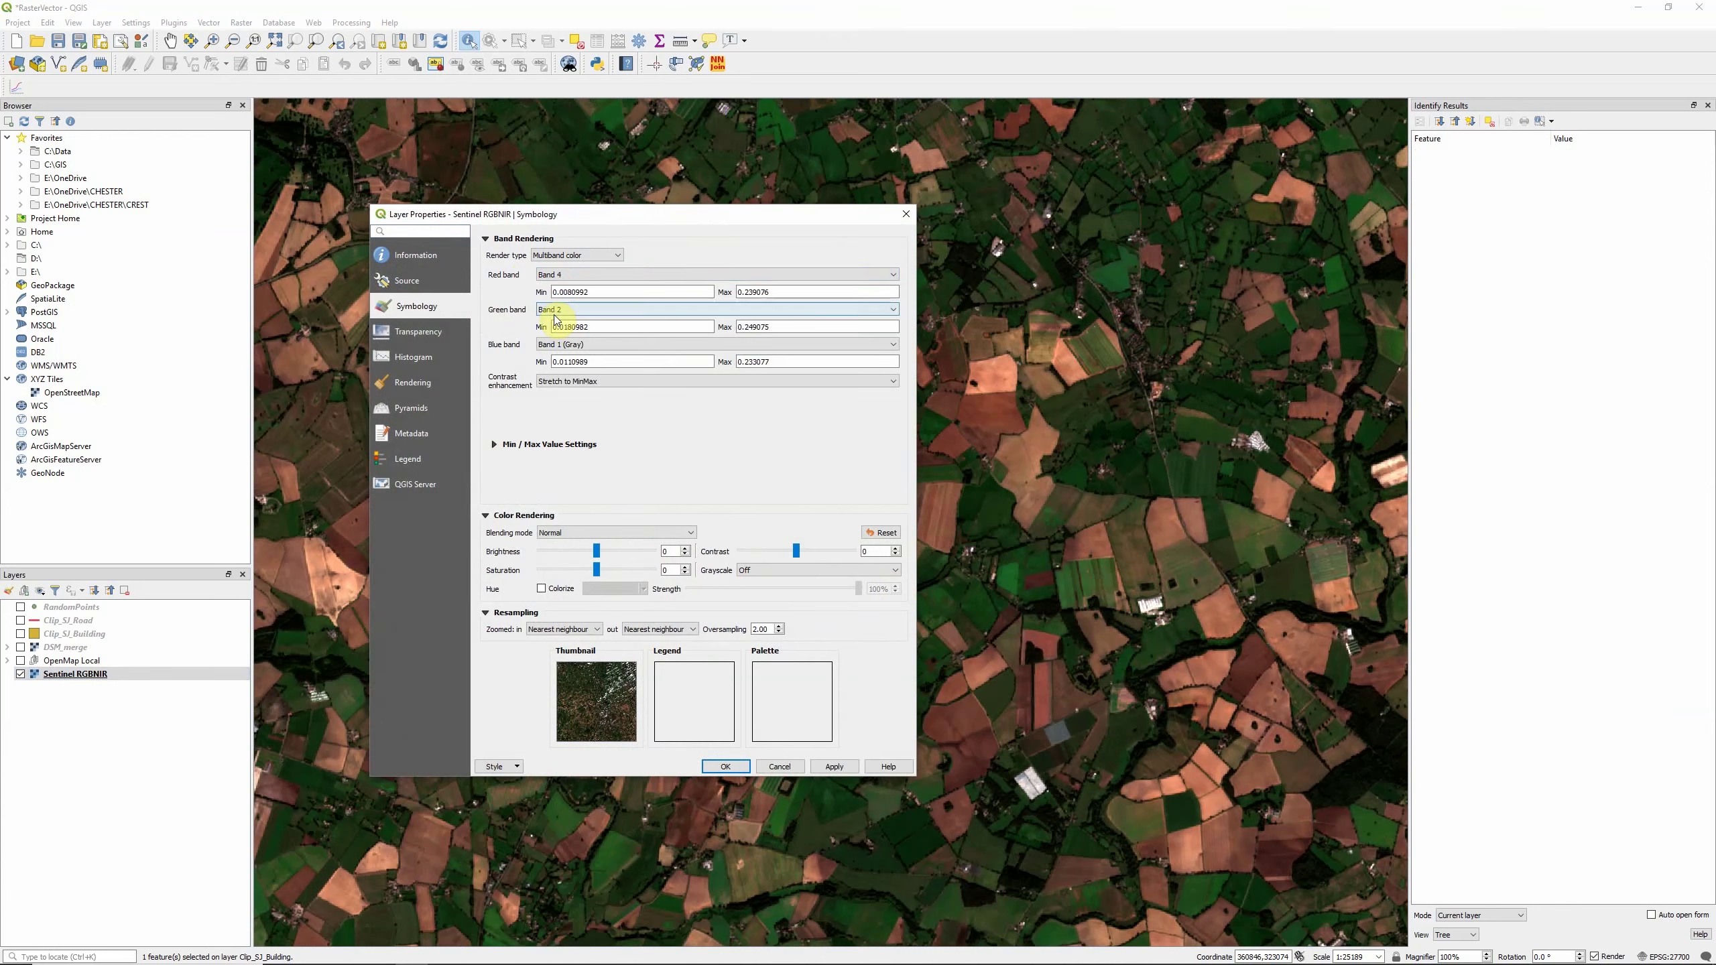
{"action": "left_click", "coordinate": [554, 310]}
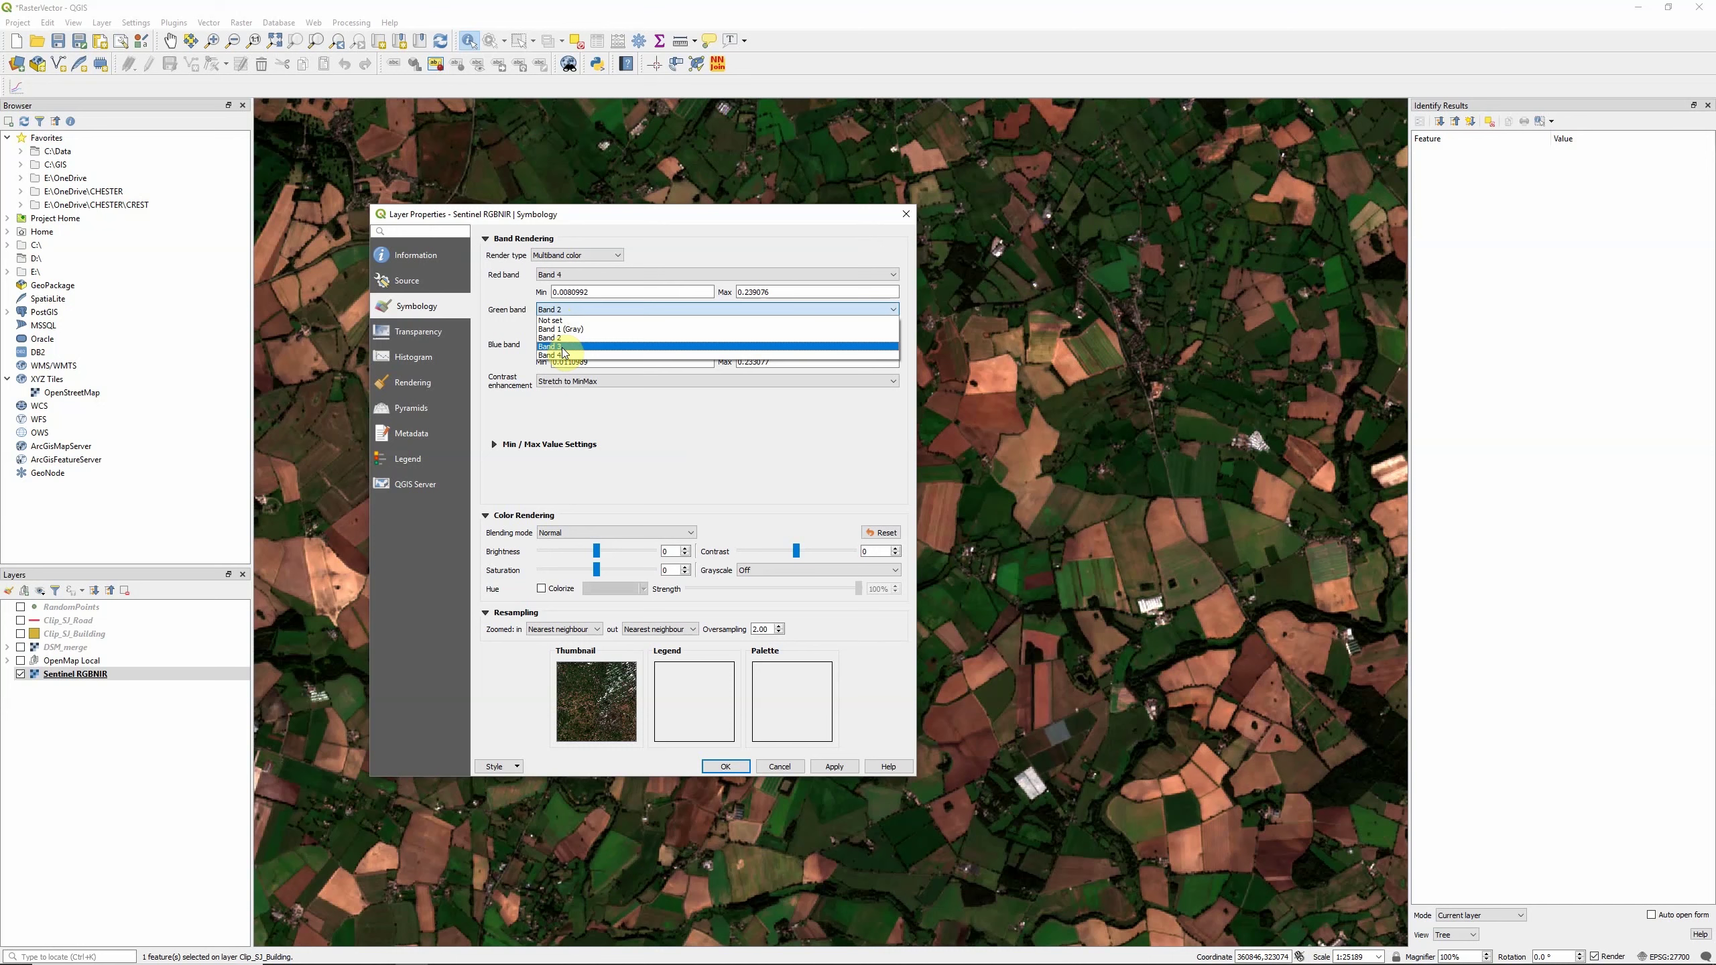
{"action": "left_click", "coordinate": [563, 348]}
{"action": "left_click", "coordinate": [563, 345]}
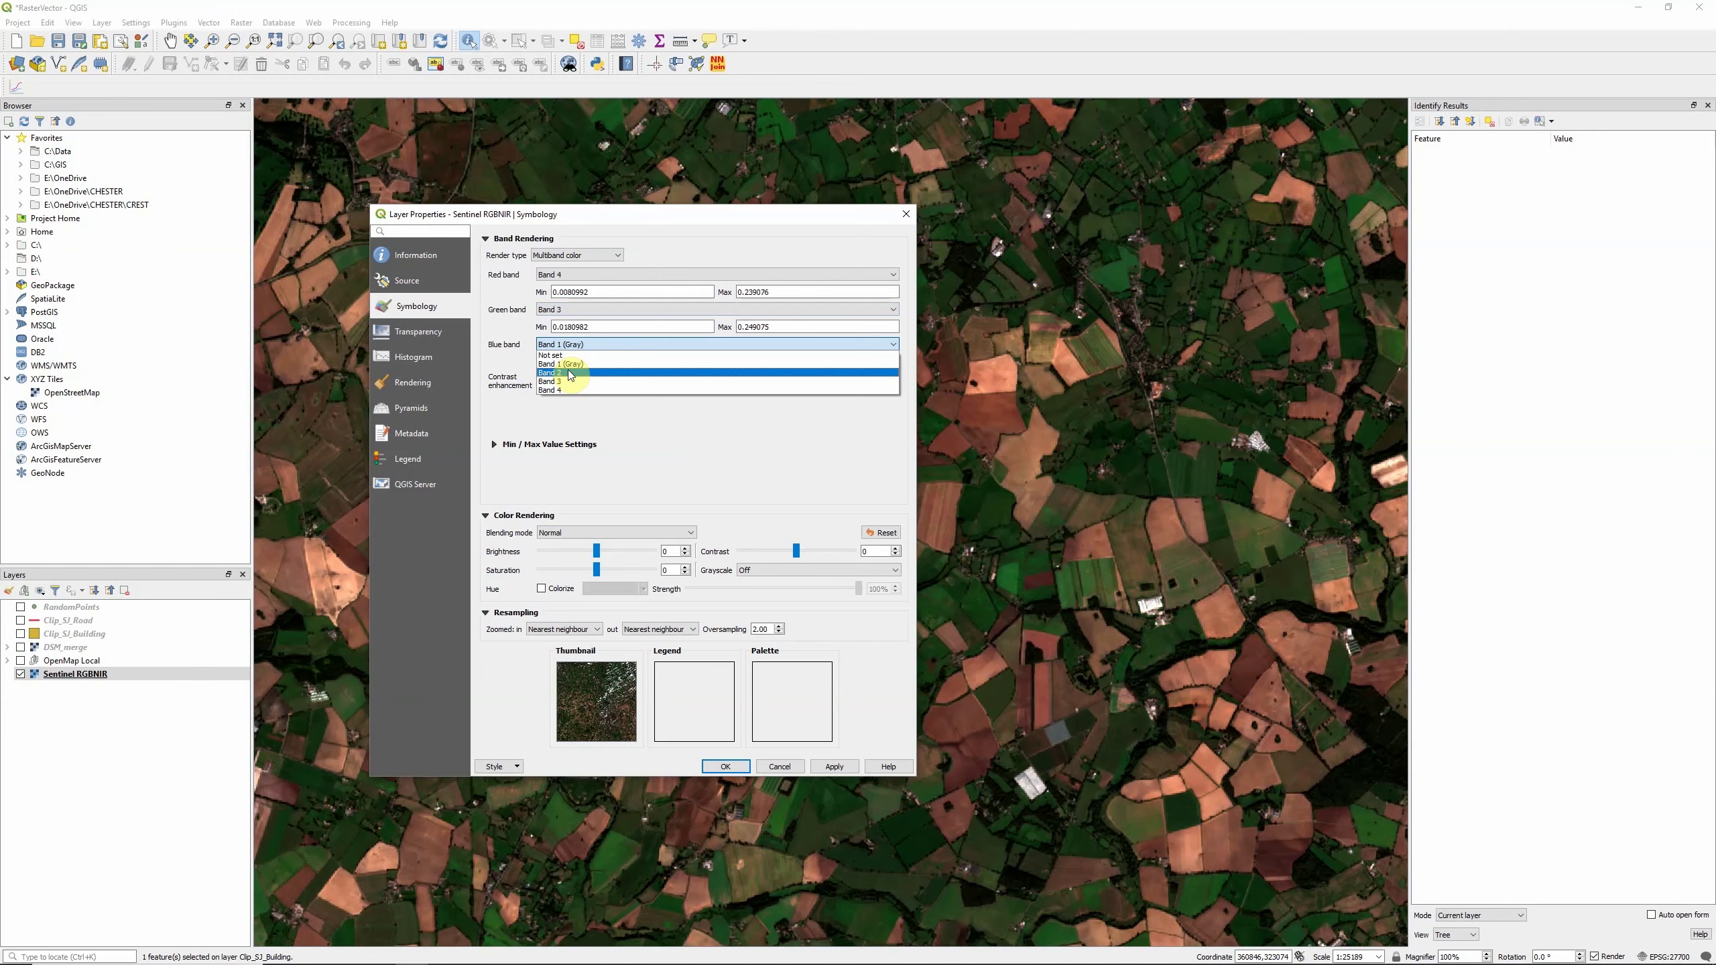
{"action": "left_click", "coordinate": [571, 374]}
{"action": "left_click", "coordinate": [844, 767]}
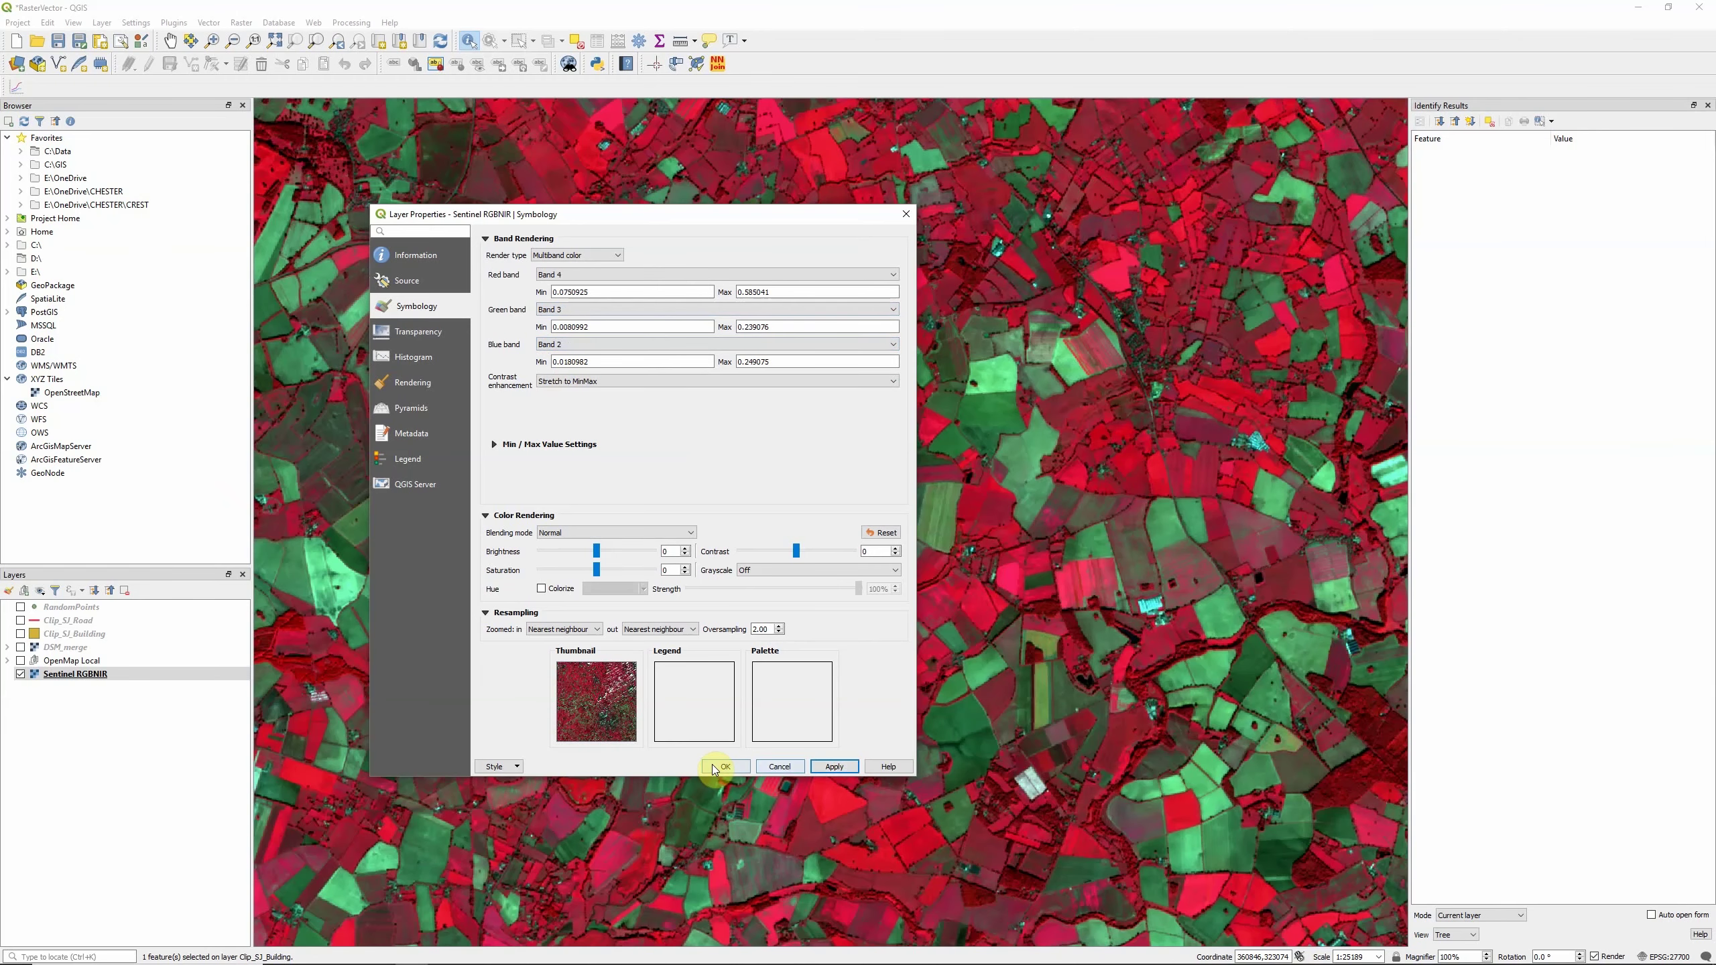
{"action": "left_click", "coordinate": [717, 767]}
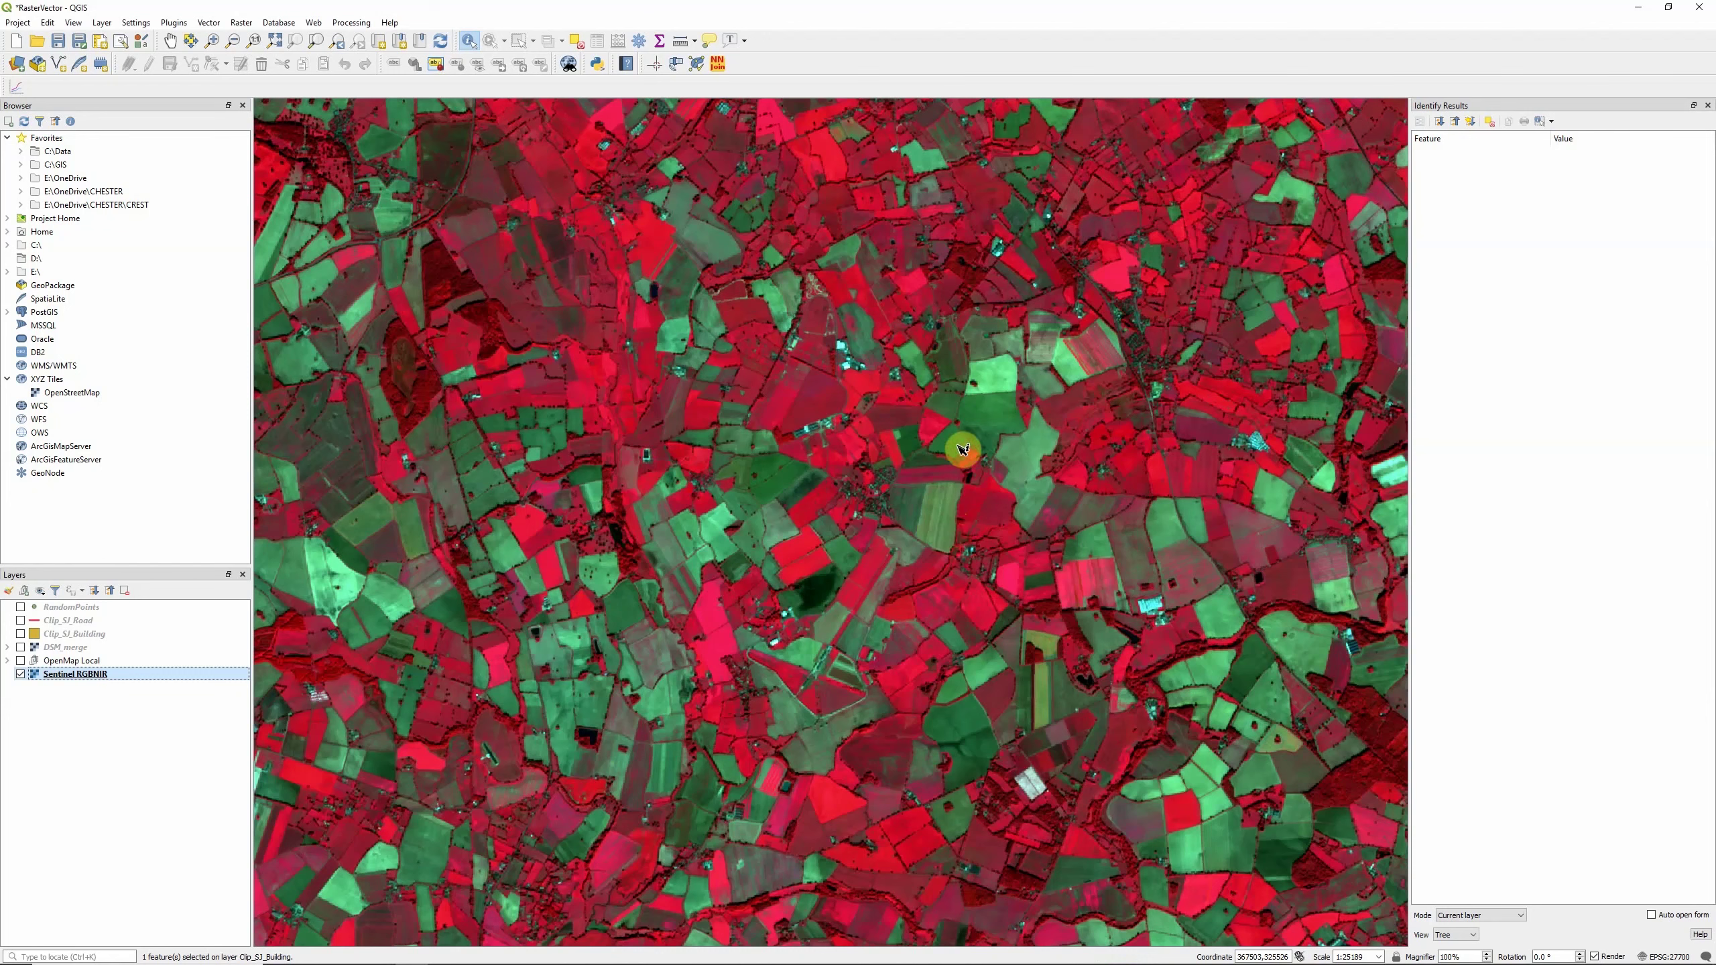
Identify a Sentinel pixel (Band 4 0.5864, Band 3 0.0222) and show the Clip_SJ_Building layer.
{"action": "left_click", "coordinate": [1113, 257]}
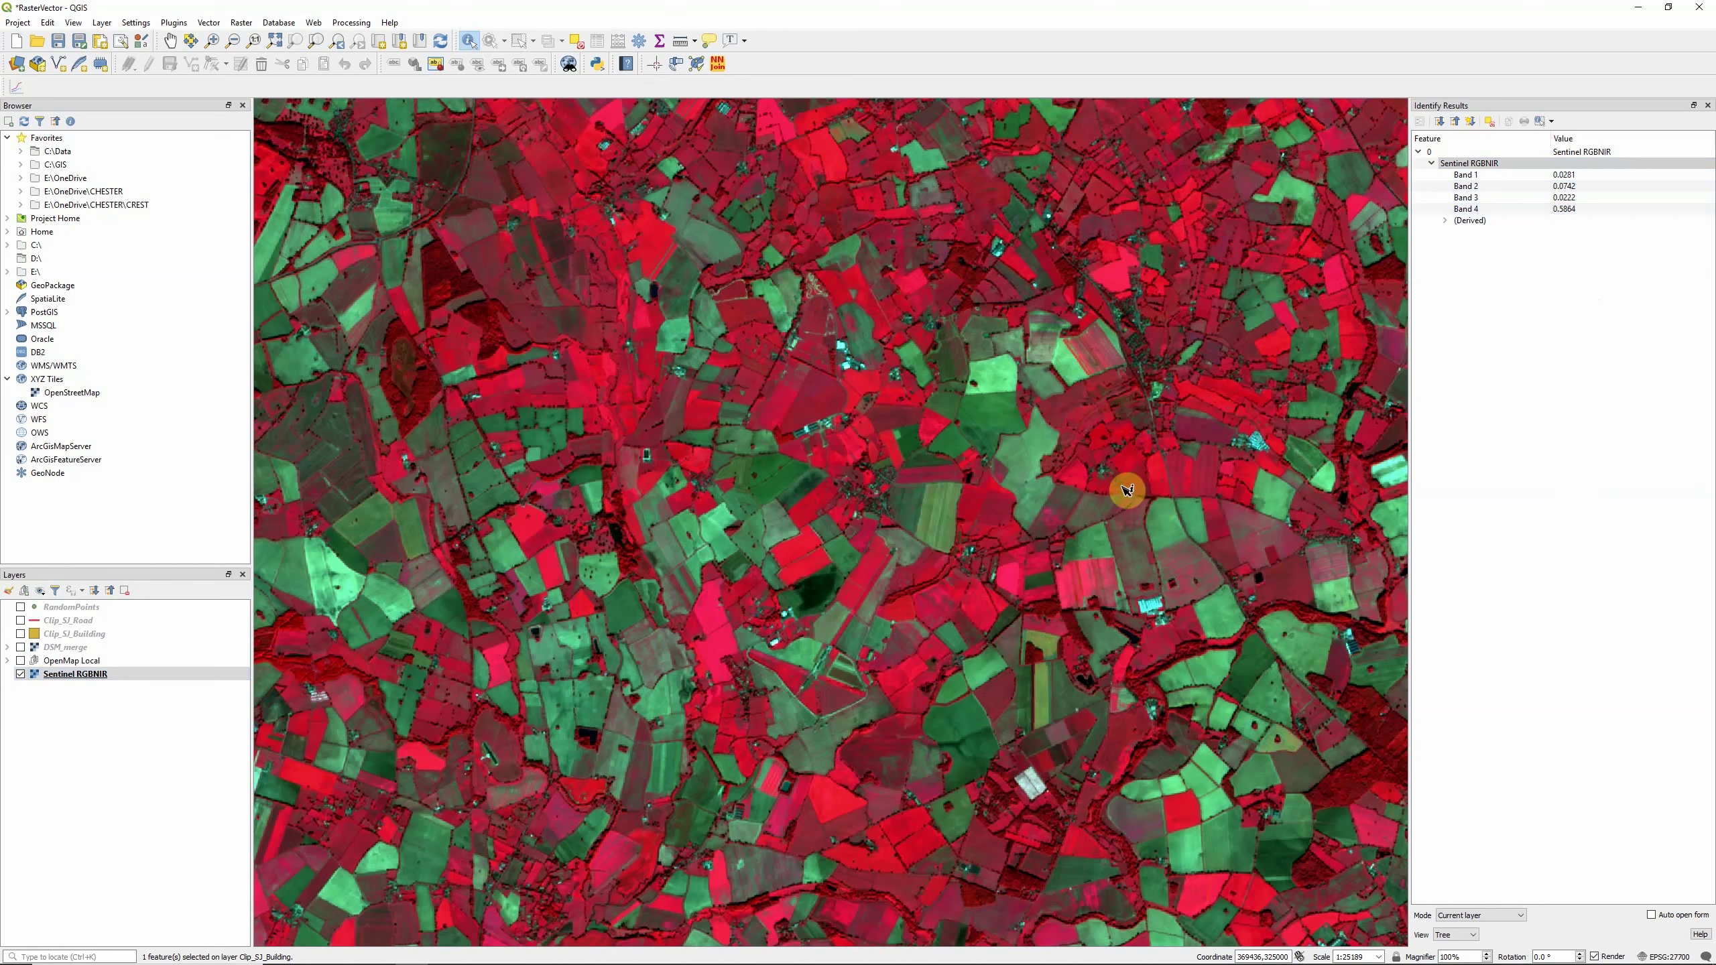
{"action": "left_click", "coordinate": [20, 633]}
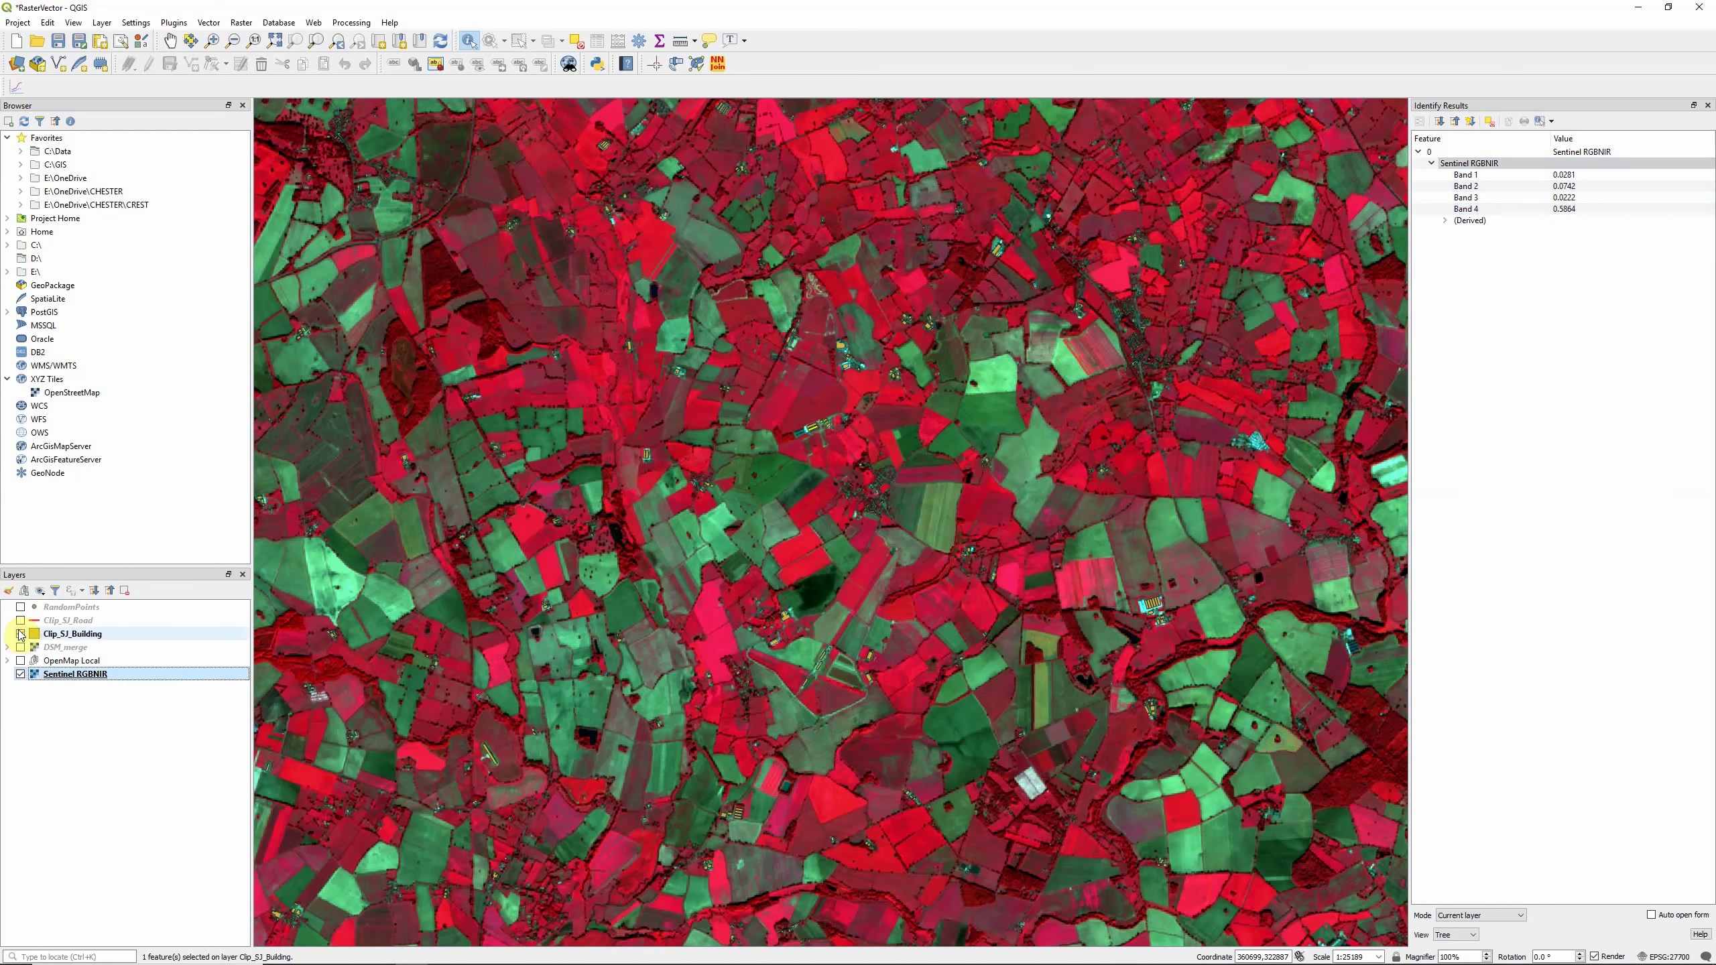